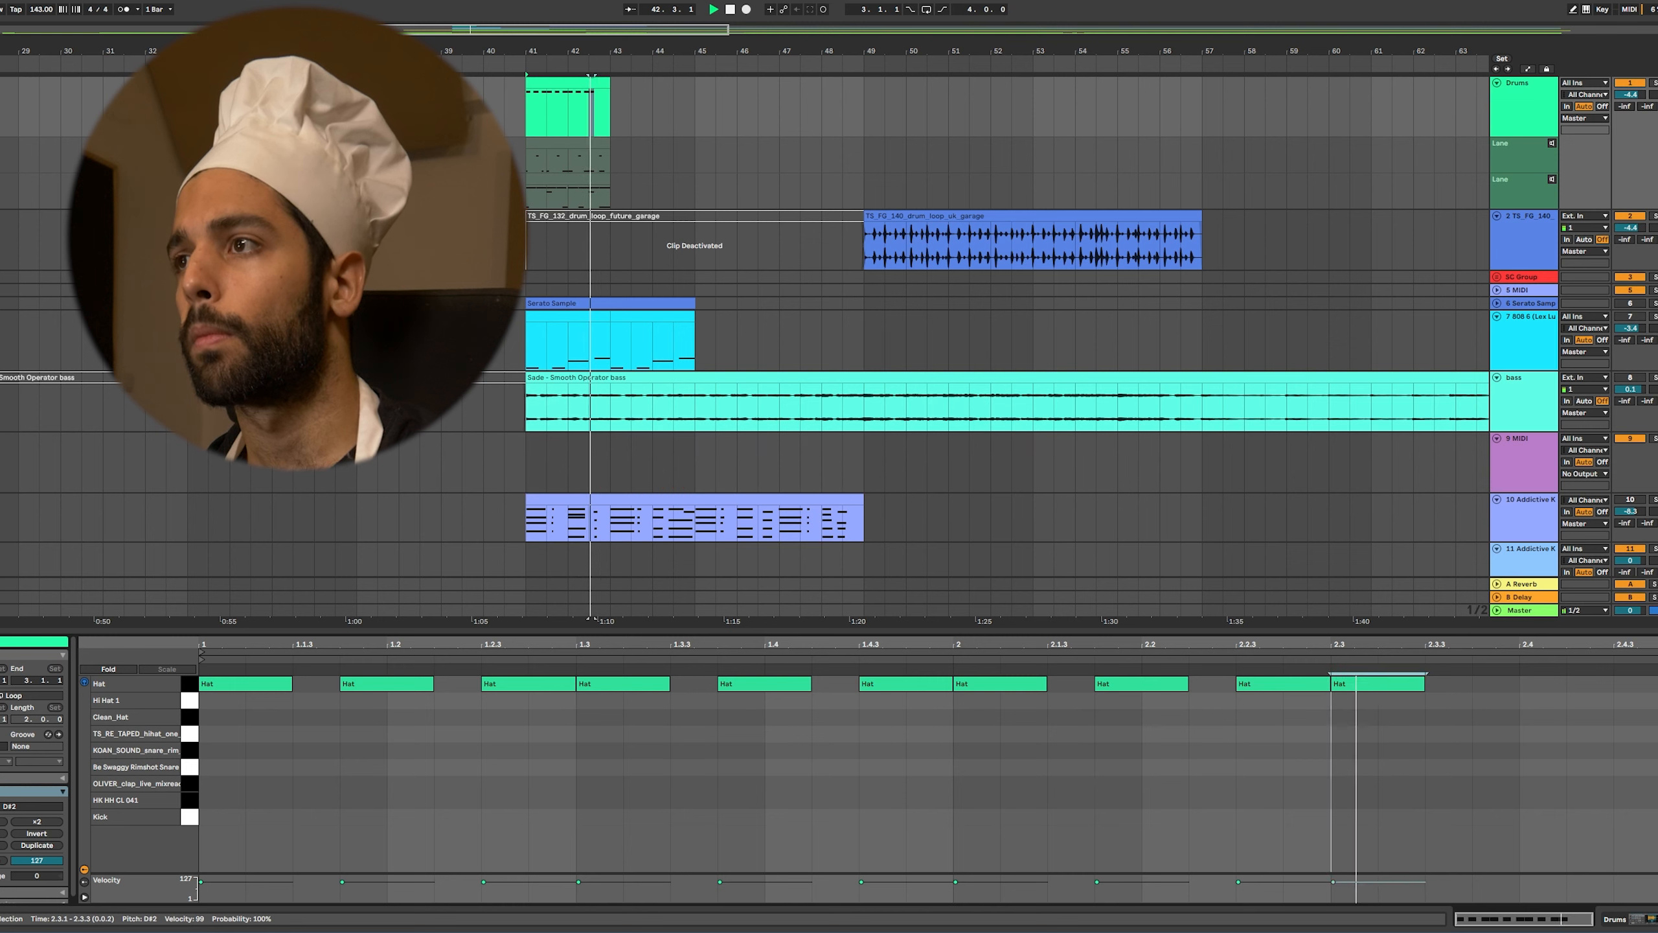
Add a second kick at 2.2.3 and a second Be Swaggy Rimshot Snare hit at 2.3 to the drum pattern, and play it.
key("Right")
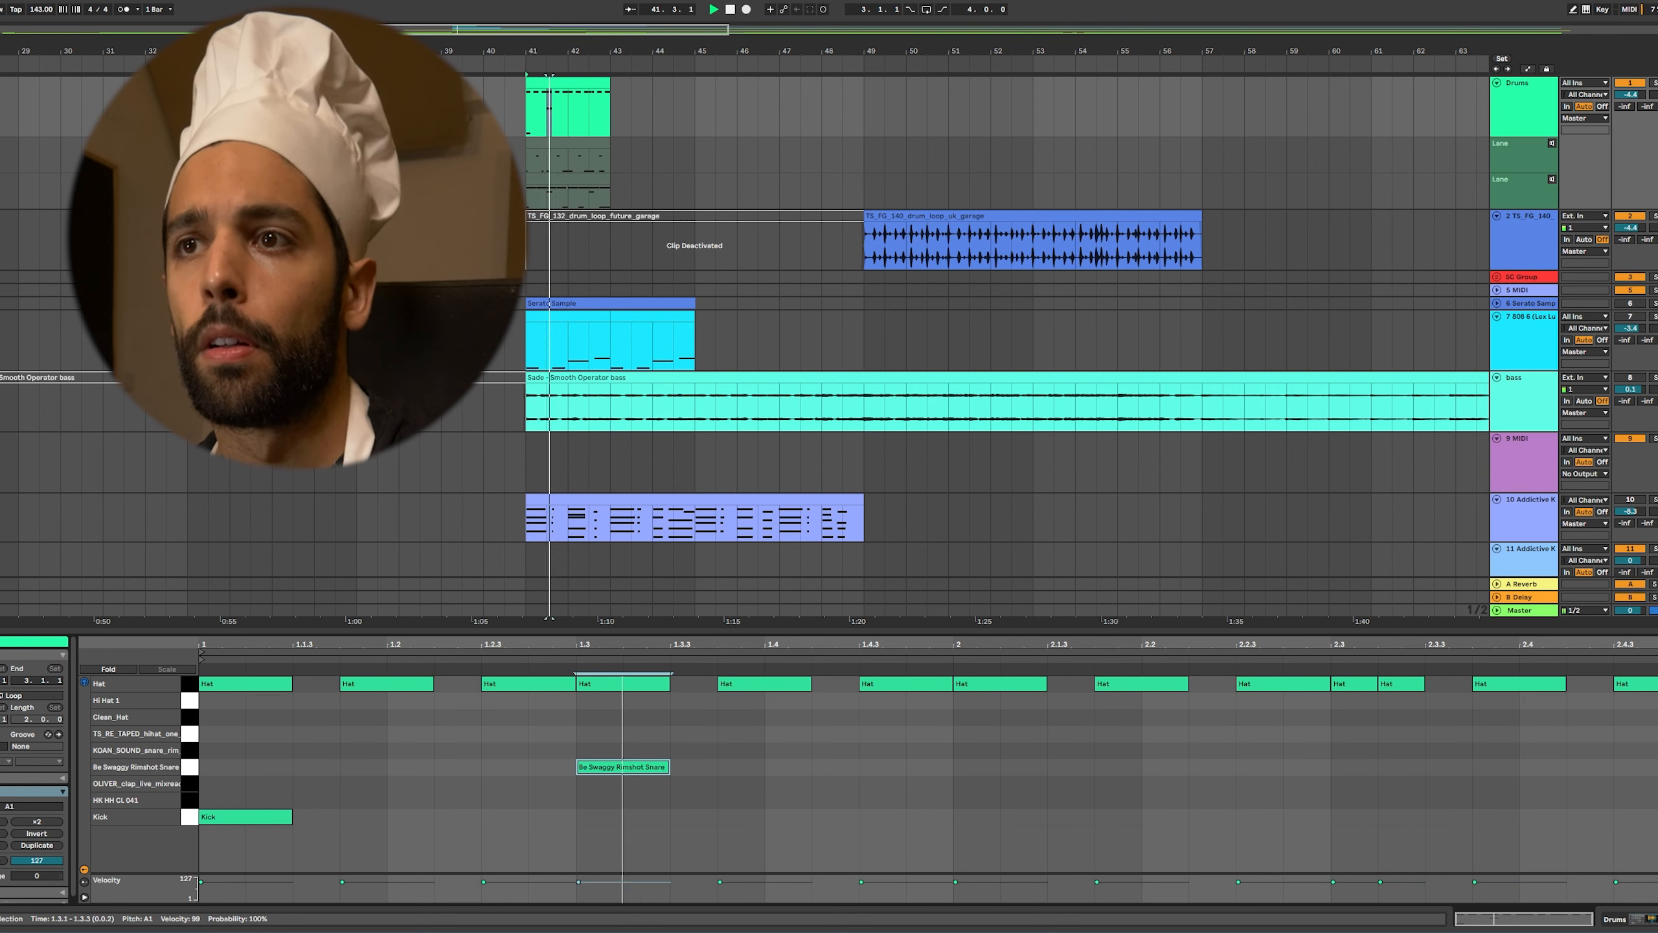
left_click_drag(623, 767, 1282, 817)
left_click_drag(623, 767, 1378, 767)
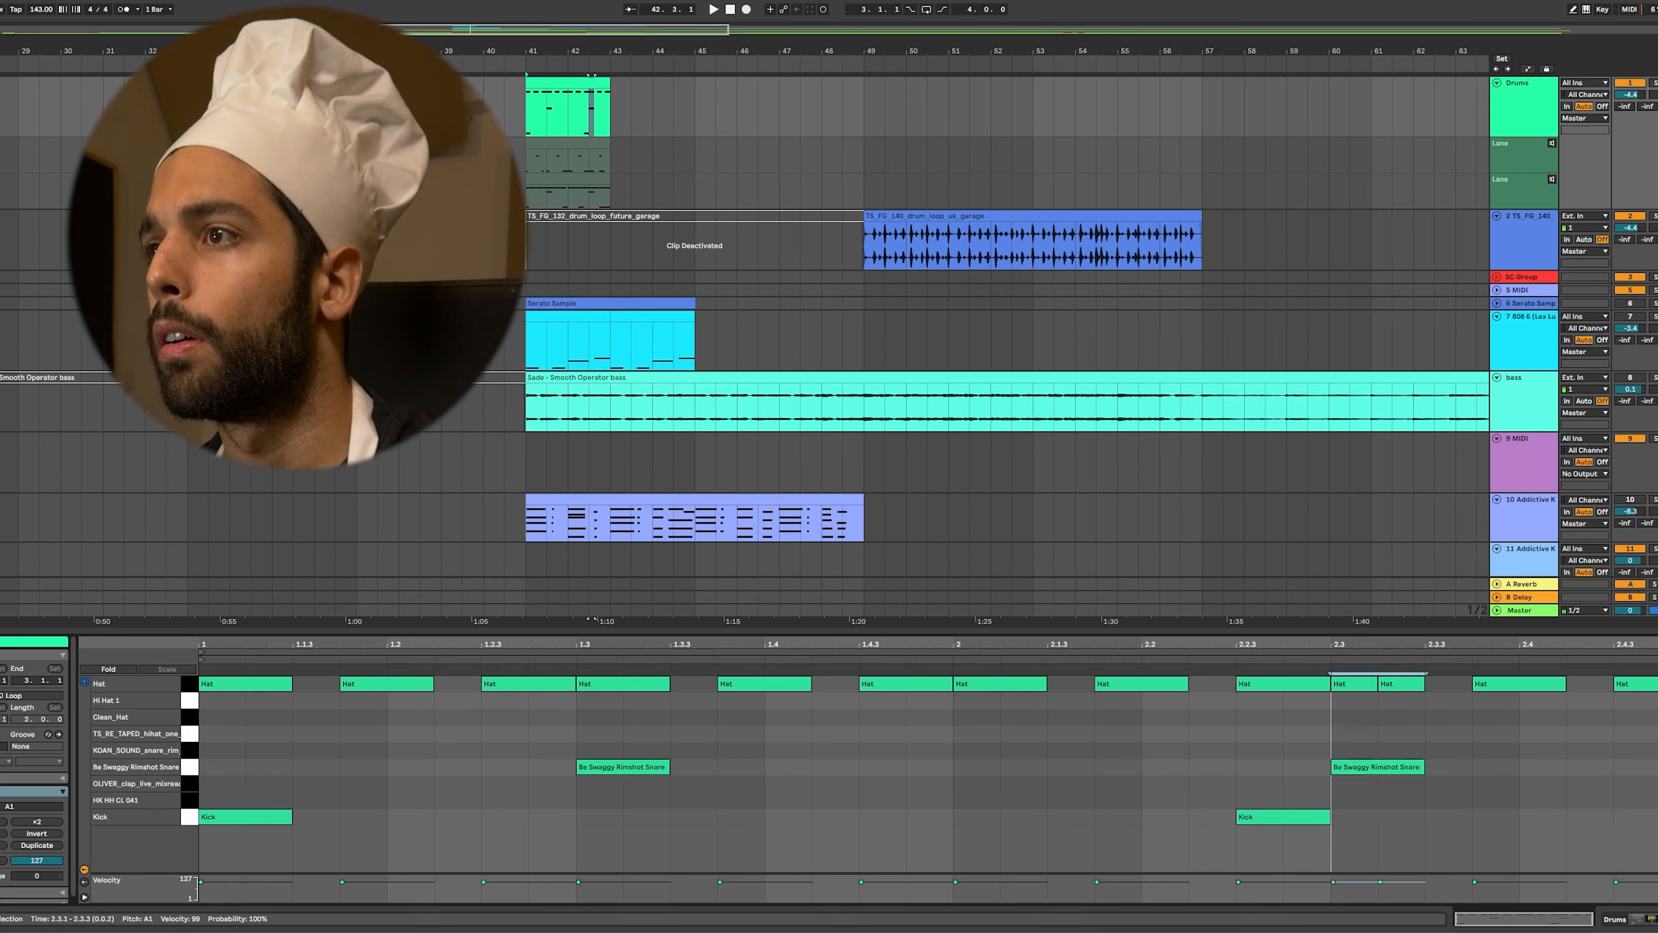
left_click(623, 767, "shift")
key("space")
Soften the attack of the Be Swaggy Rimshot Snare sample in the drum rack by increasing its fade-in.
key("shift+Tab")
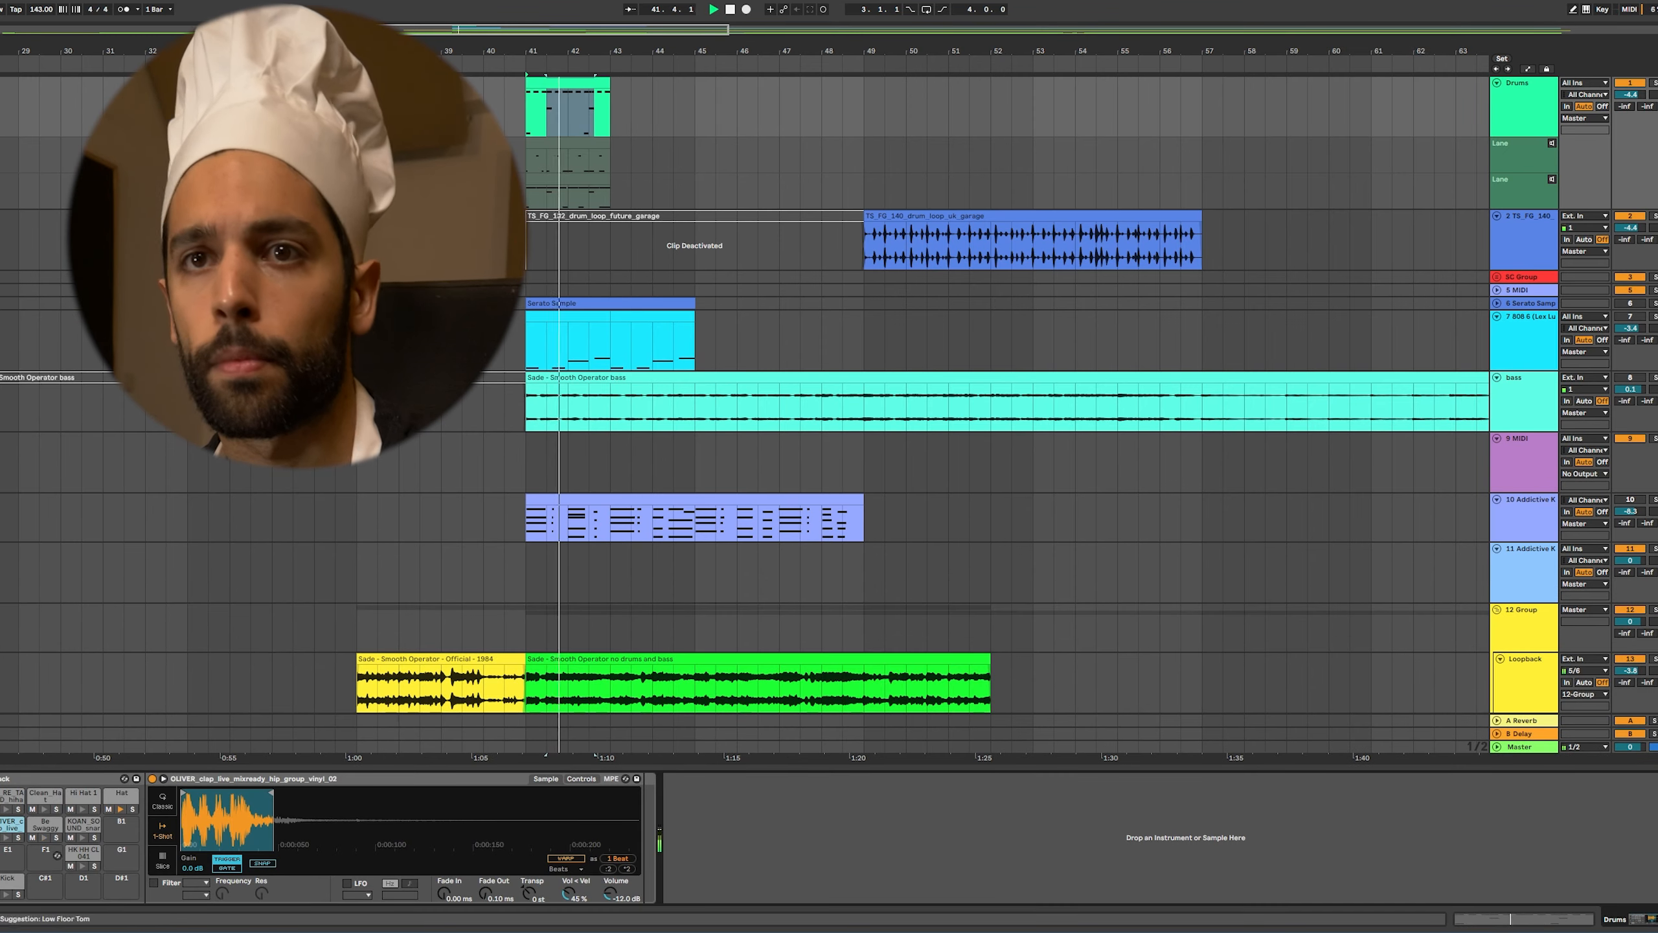
left_click(45, 825)
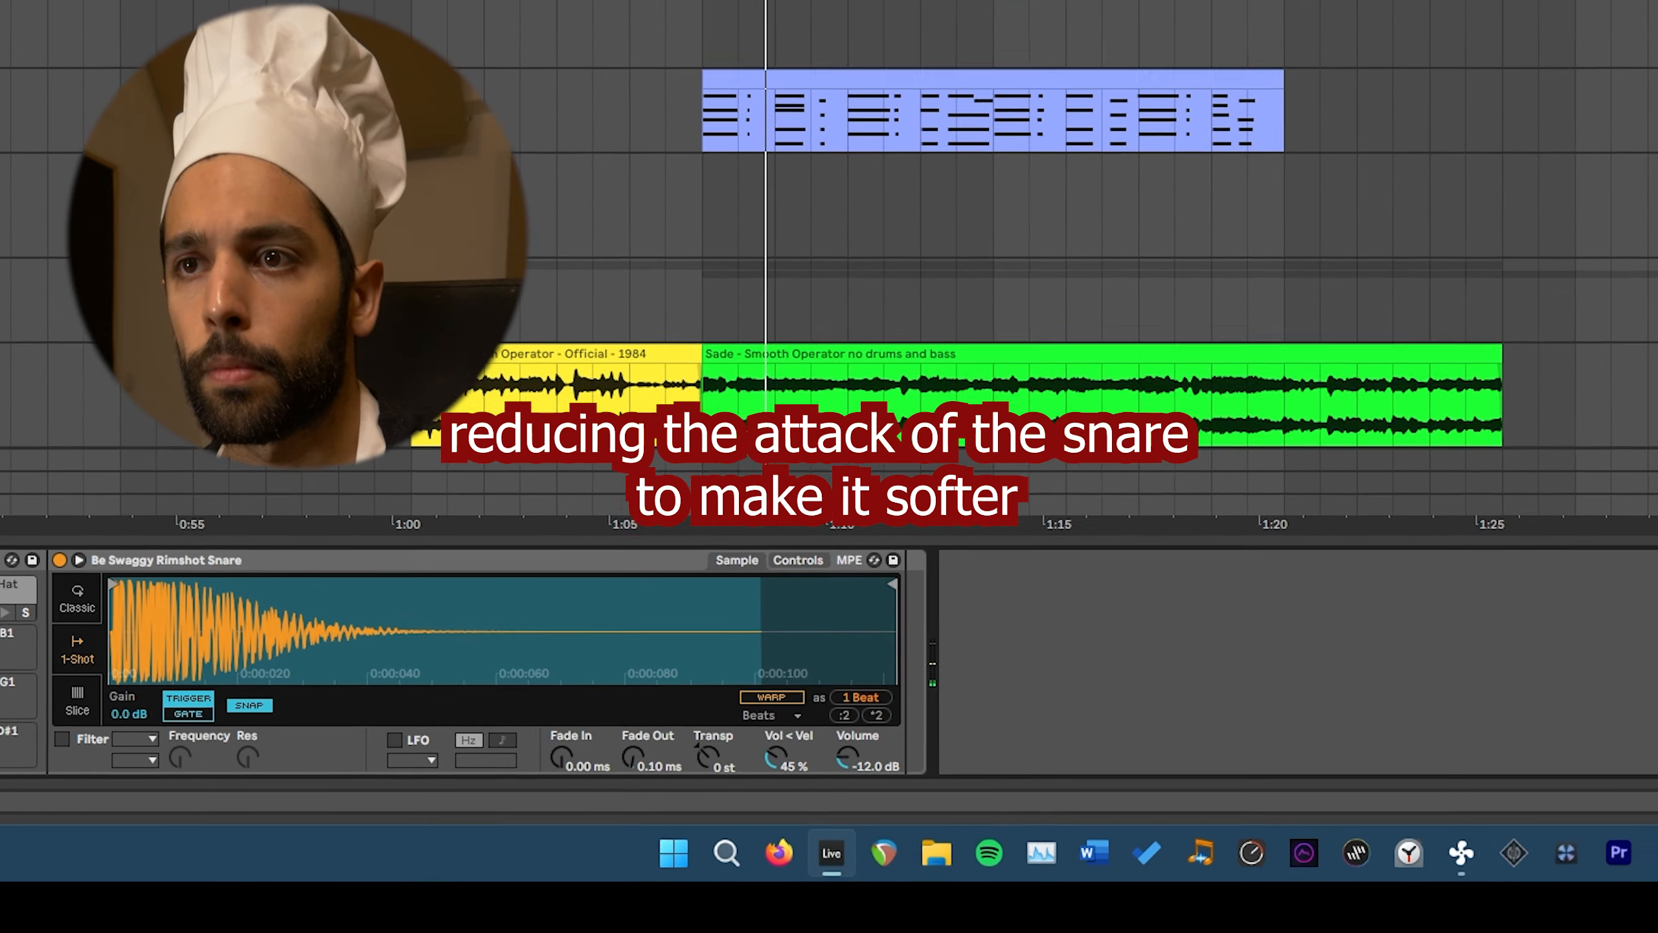
left_click_drag(515, 812, 515, 799)
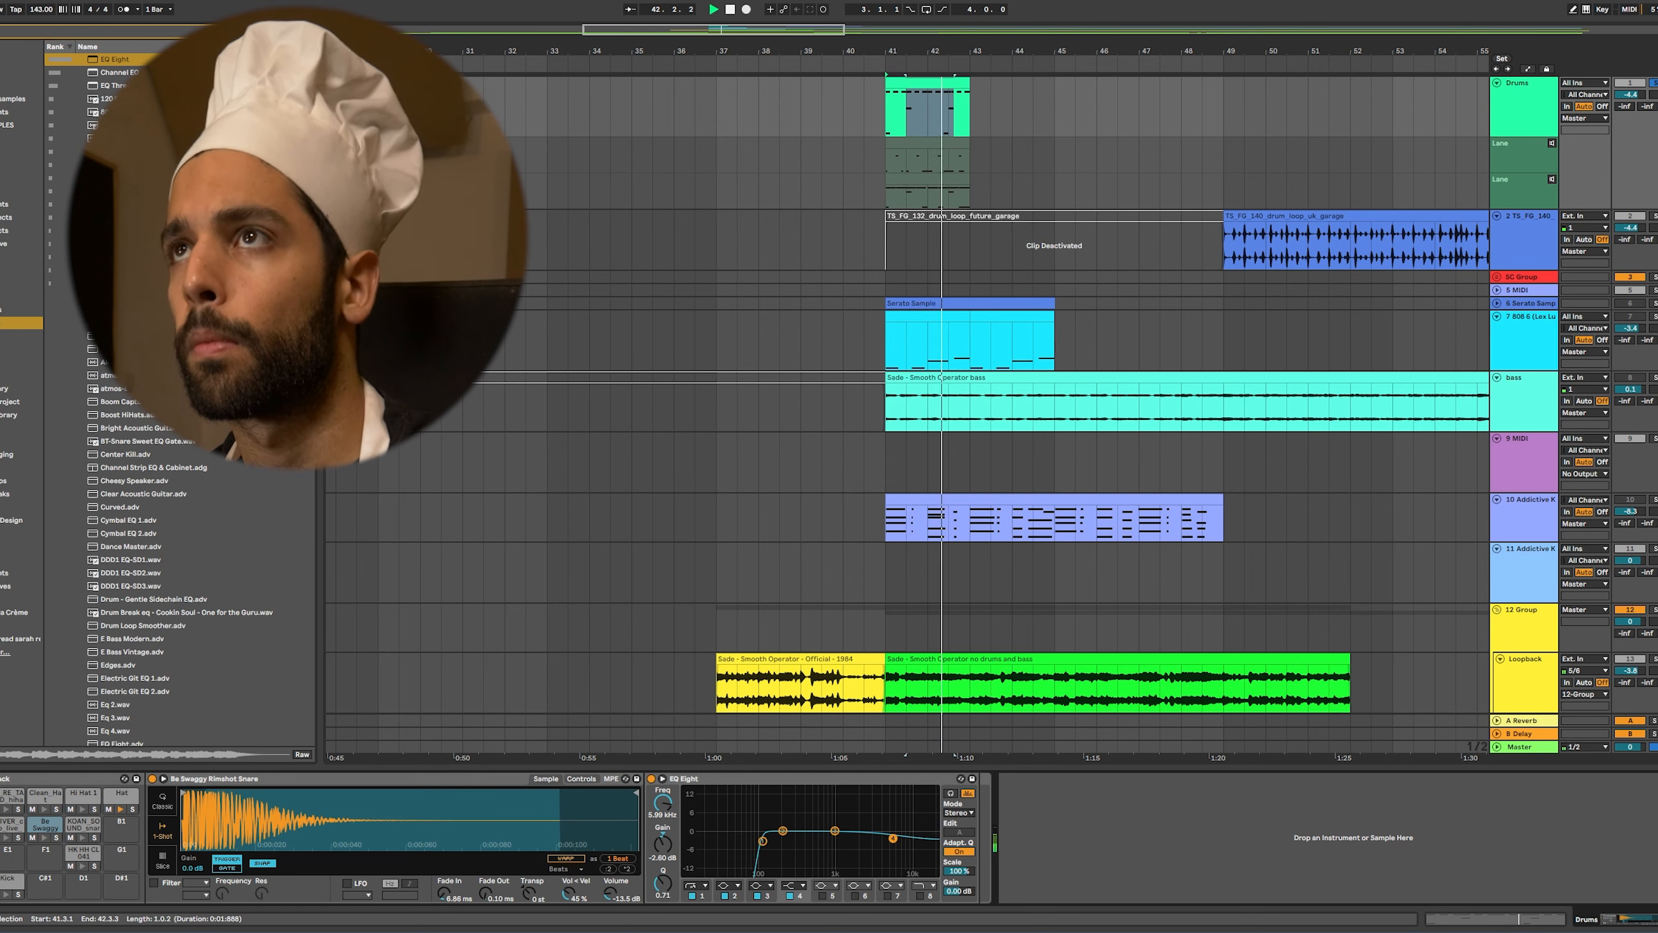
Reopen the Drums clip and nudge the first-bar rimshot snare note earlier in the pattern.
double_click(927, 83)
key("Left")
key("Left")
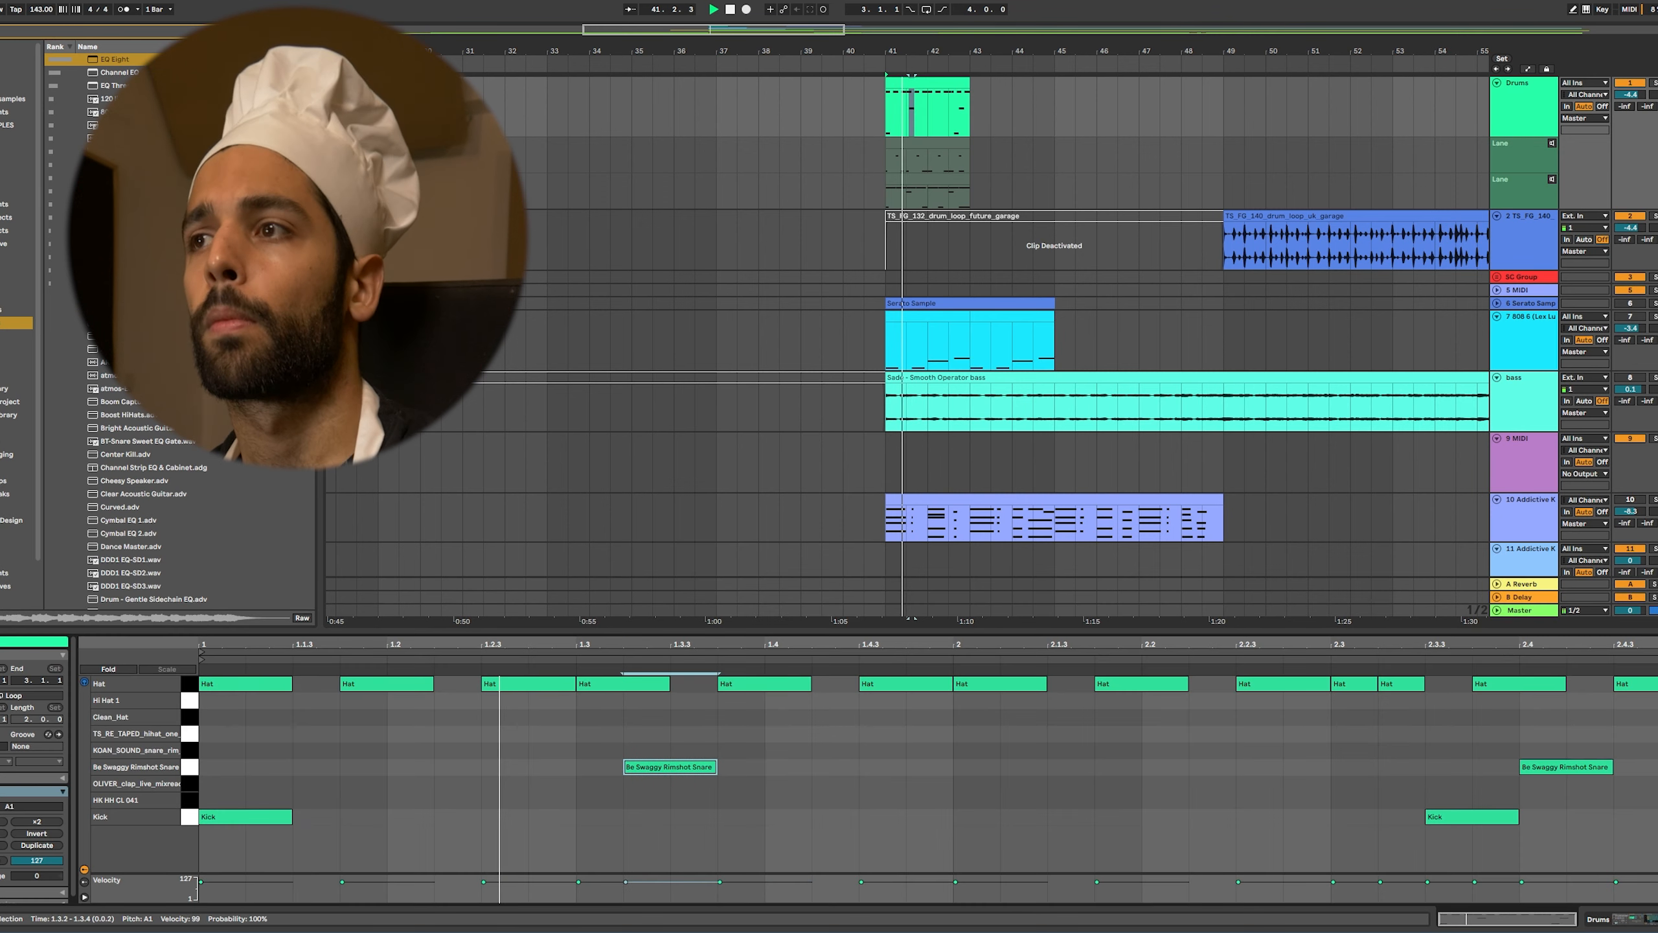
key("Left")
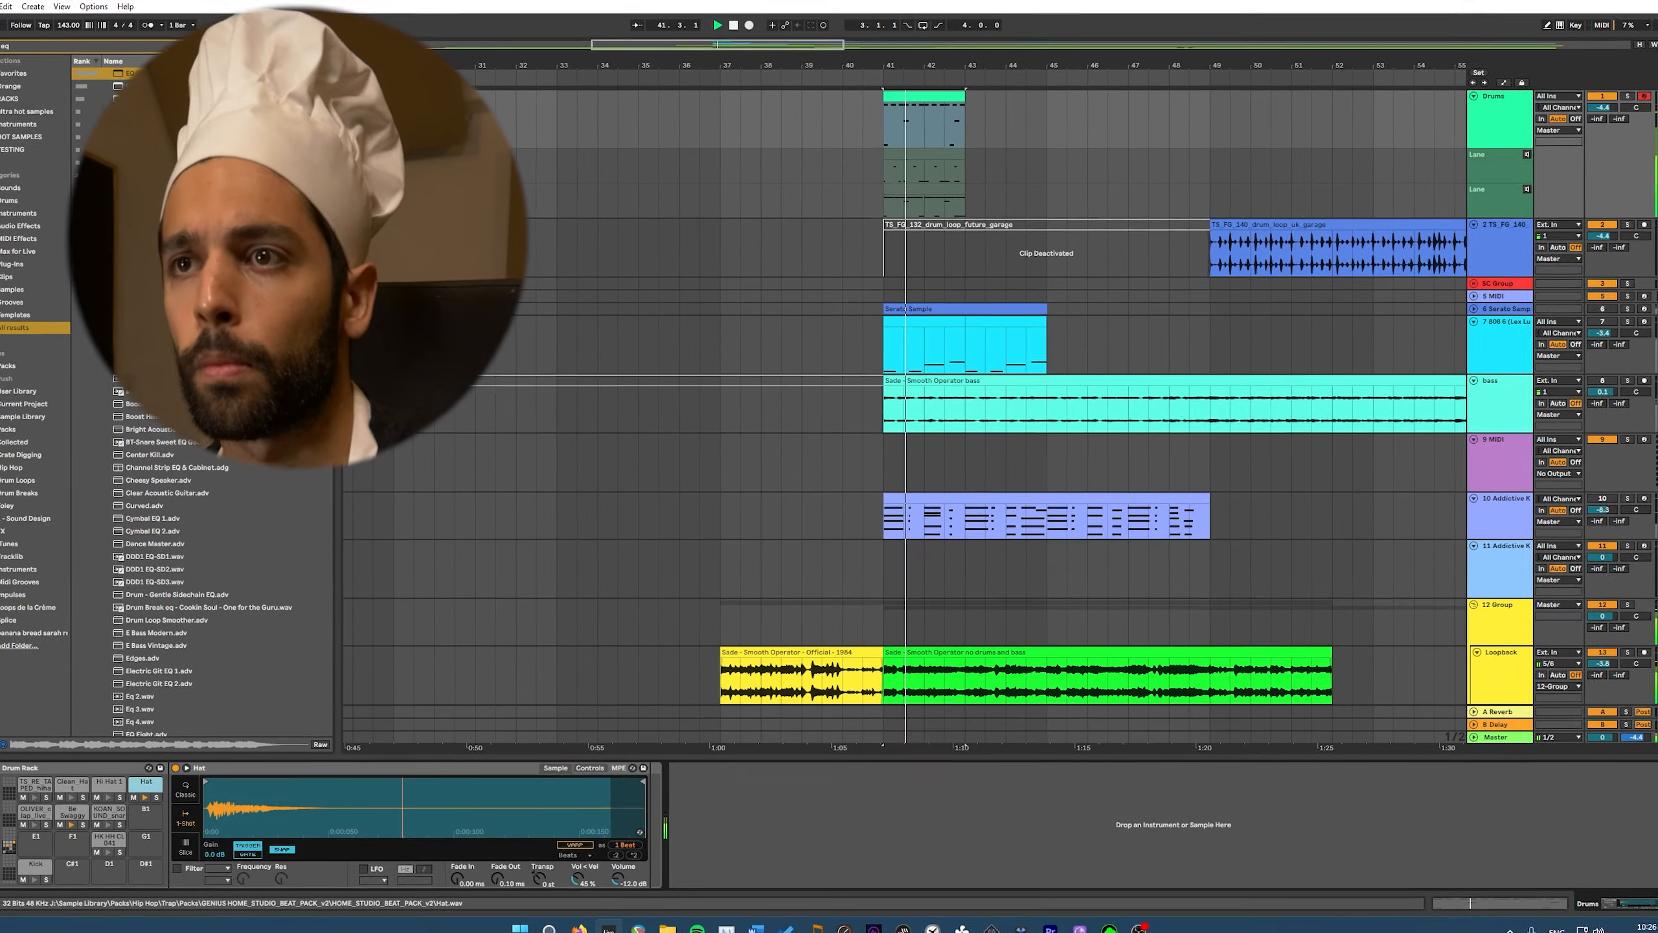
Humanize the Hat pad with 16 % random pan and a Velocity device whose Random is set to 10.
left_click(586, 773)
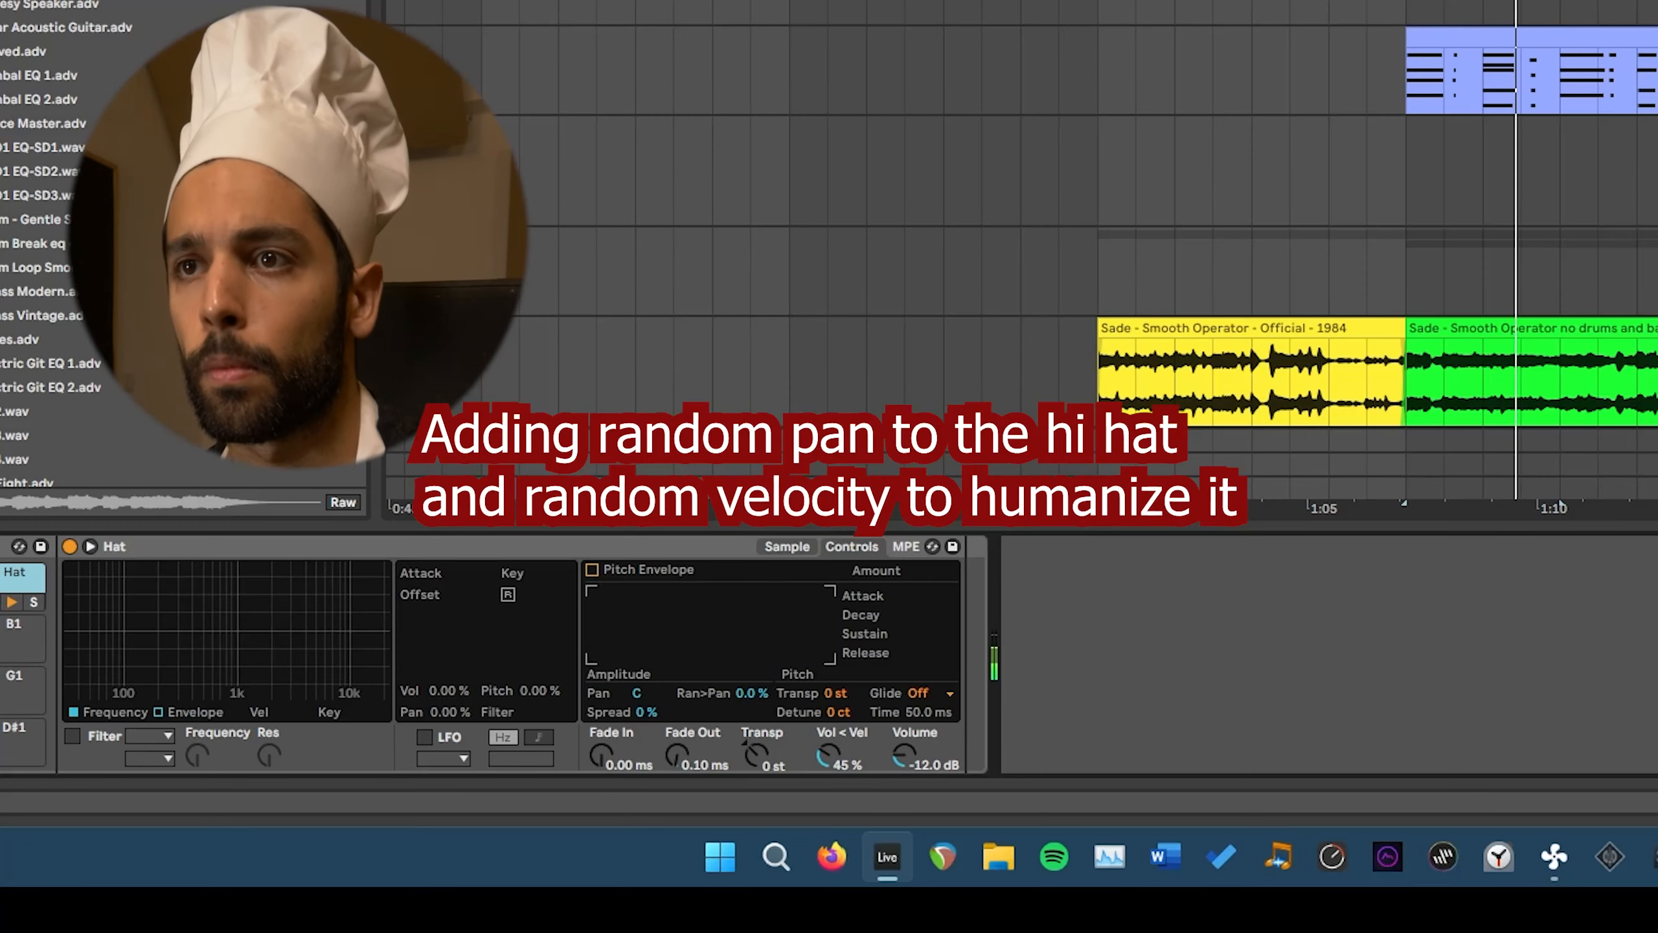
left_click_drag(751, 693, 752, 673)
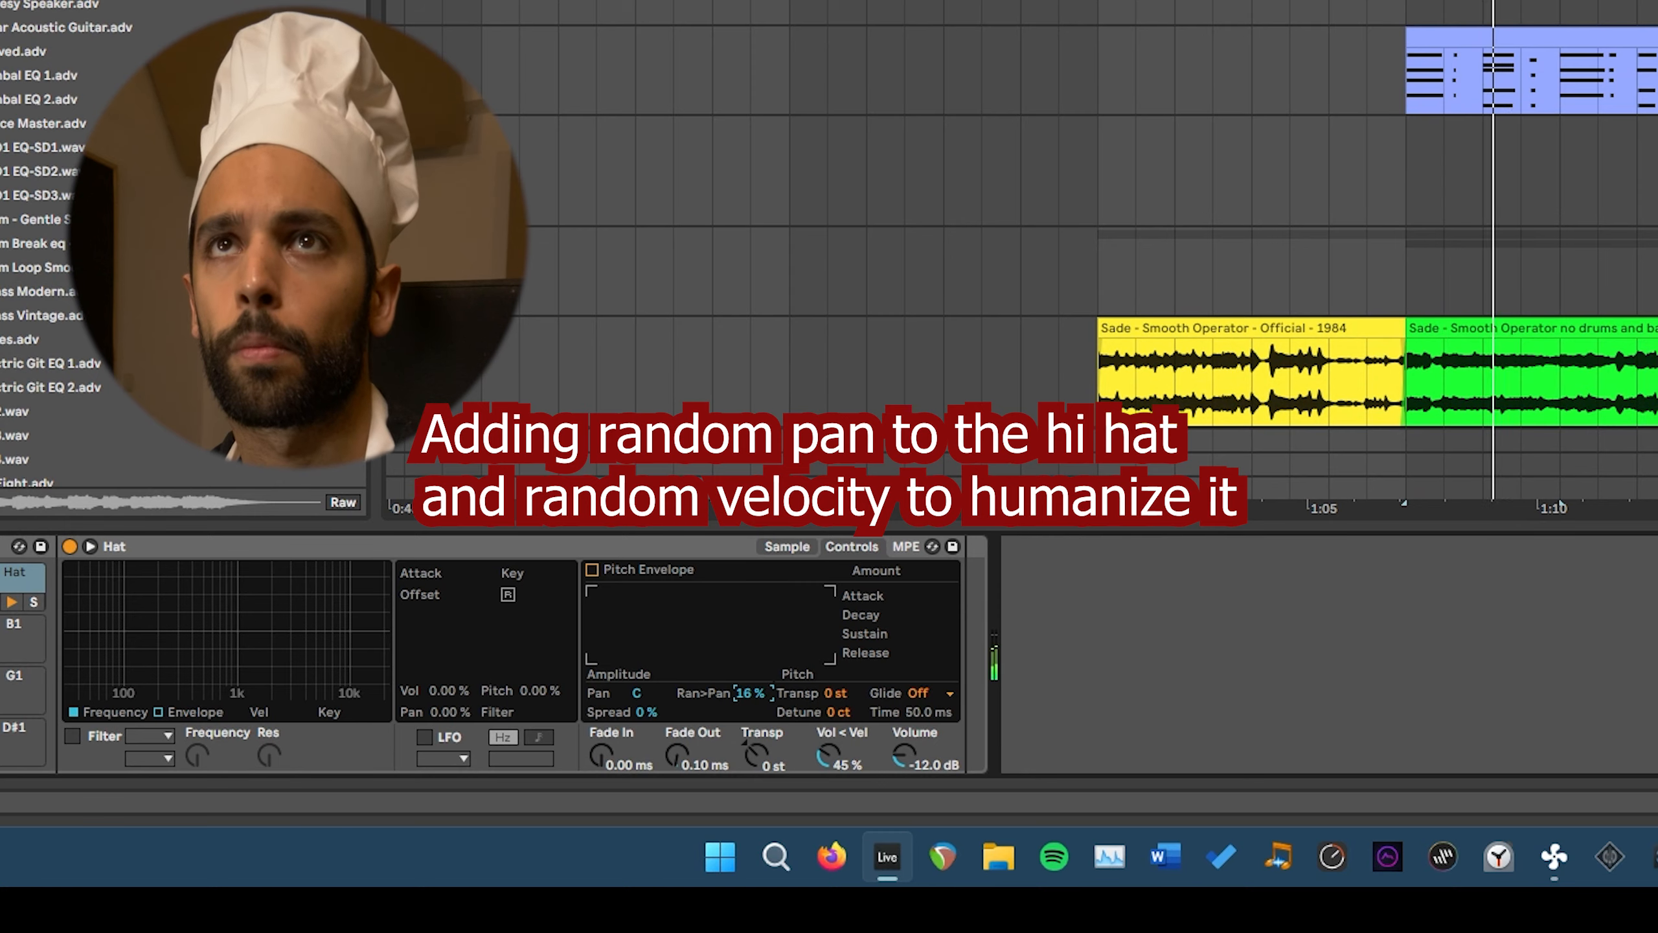
left_click(977, 660)
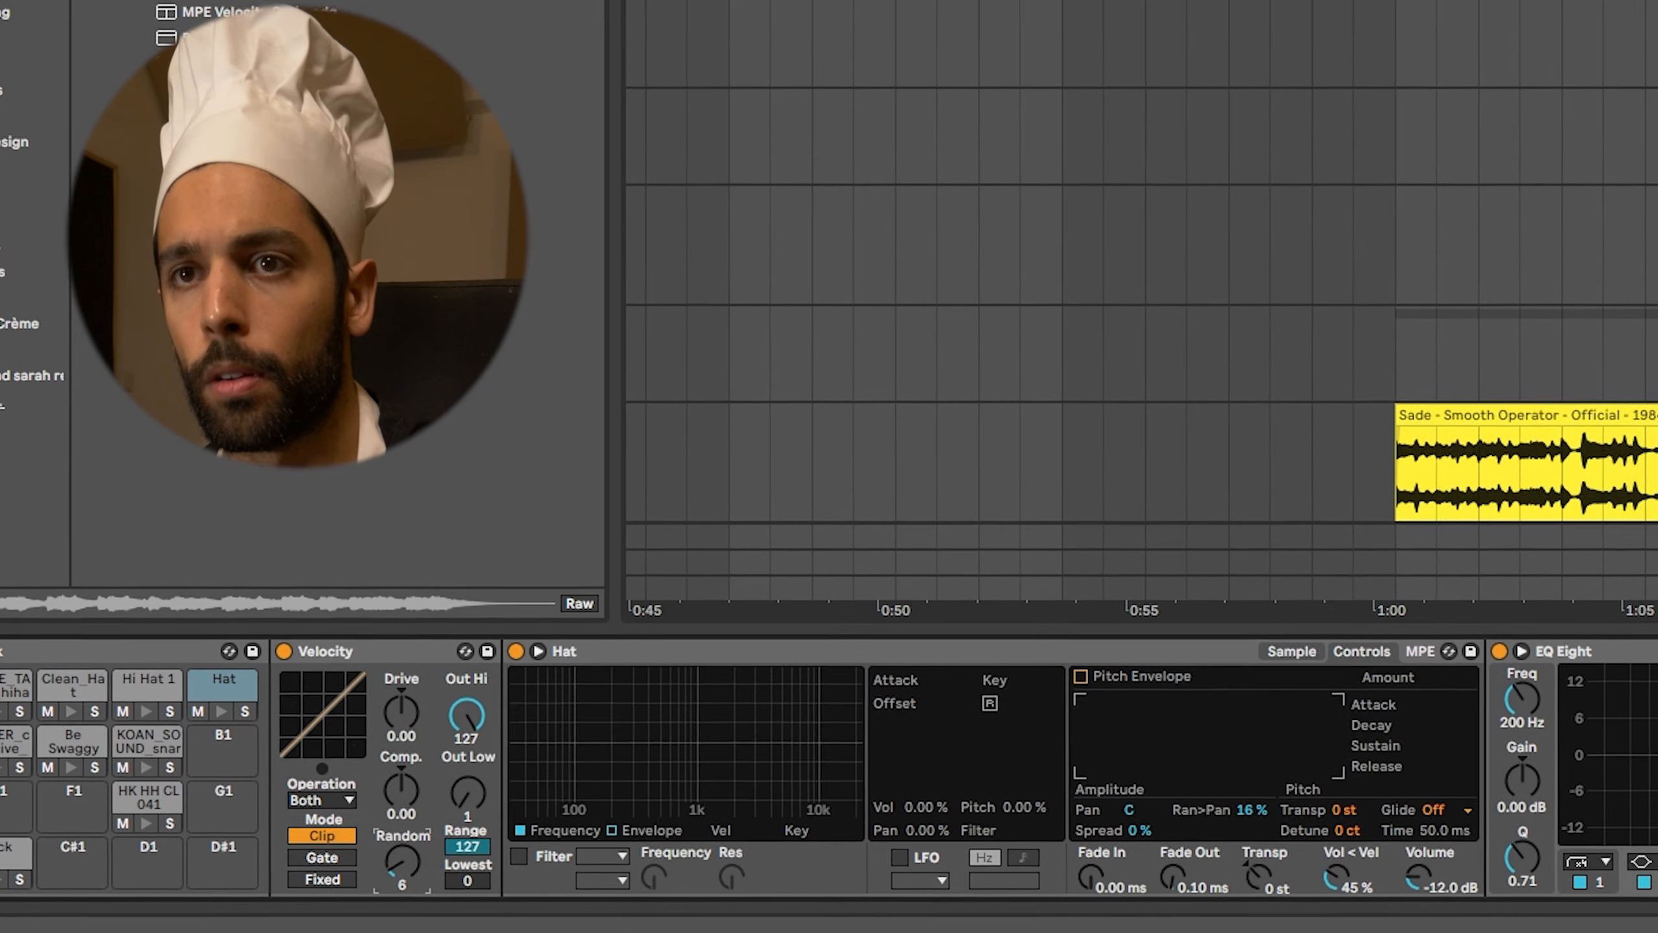
left_click_drag(433, 856, 433, 837)
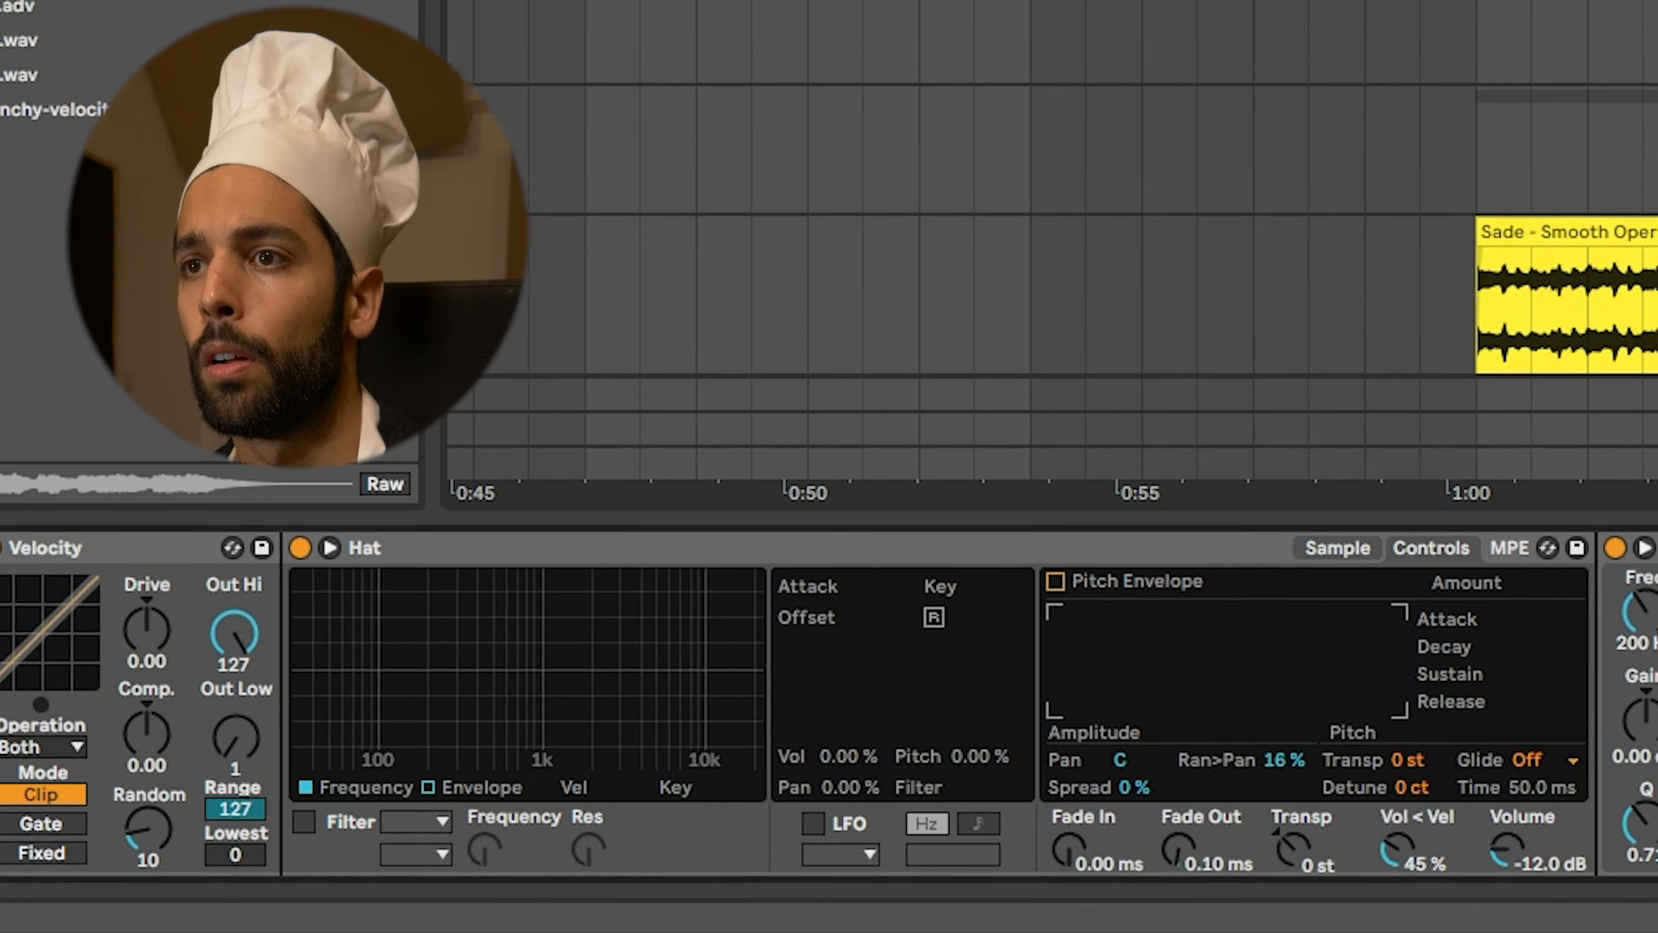
Transpose the Hat sample to -4 st and check it against the Sade acapella clip.
left_click_drag(1380, 875, 1379, 895)
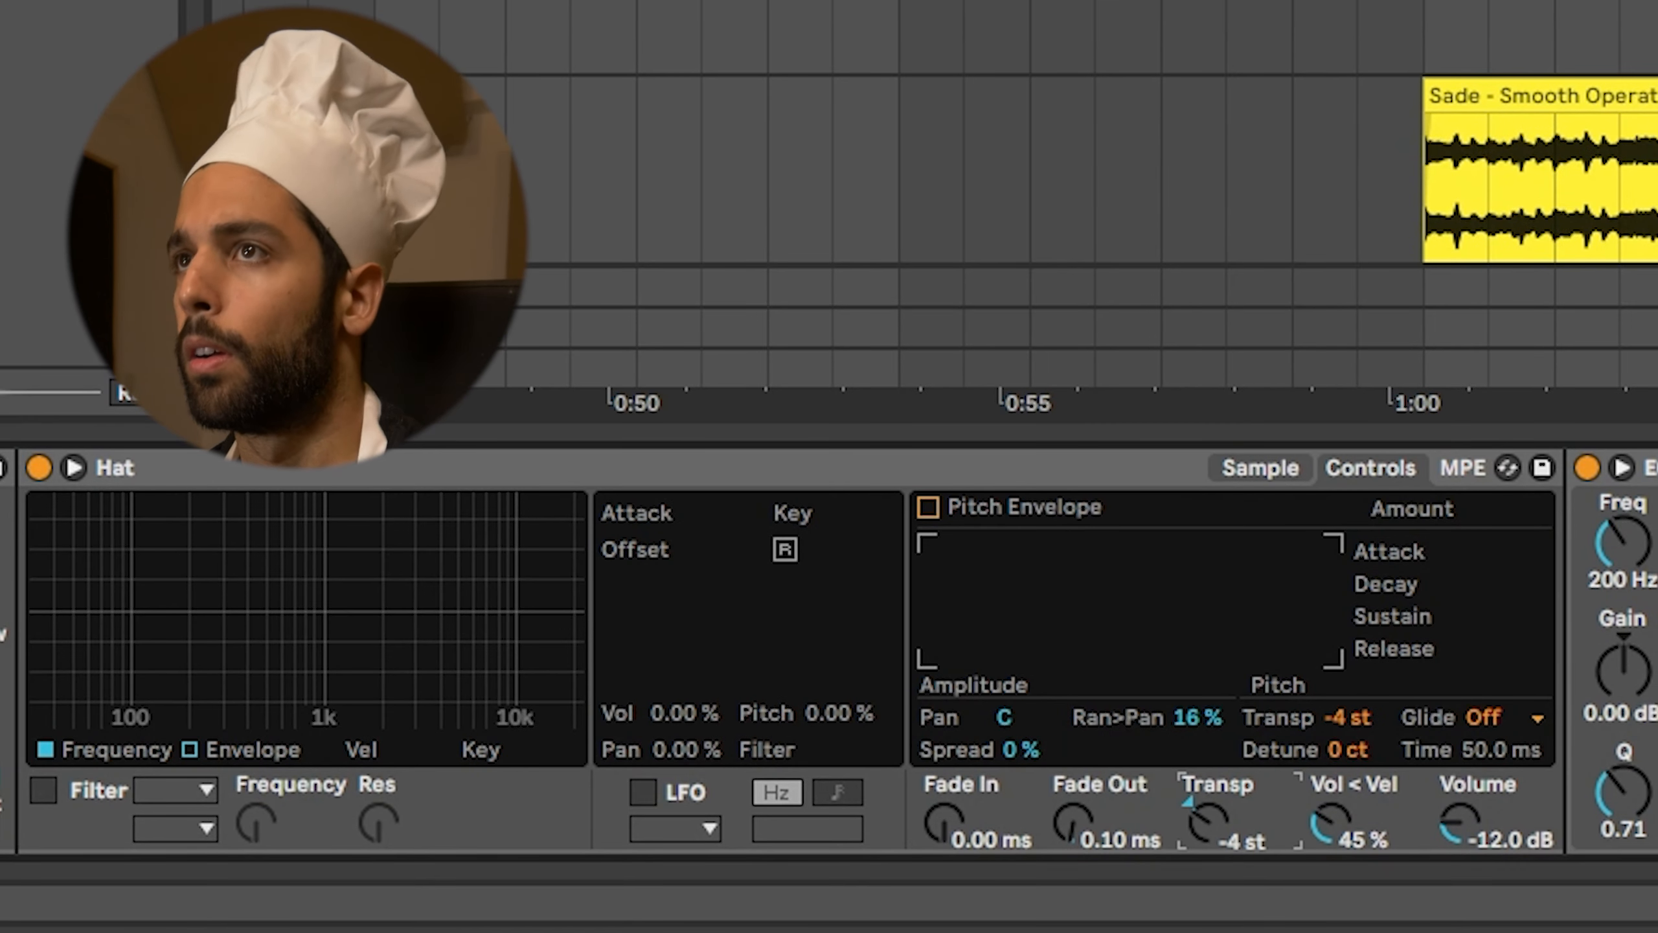
scroll(1058, 196, "right", 15)
scroll(1058, 197, "down", 4)
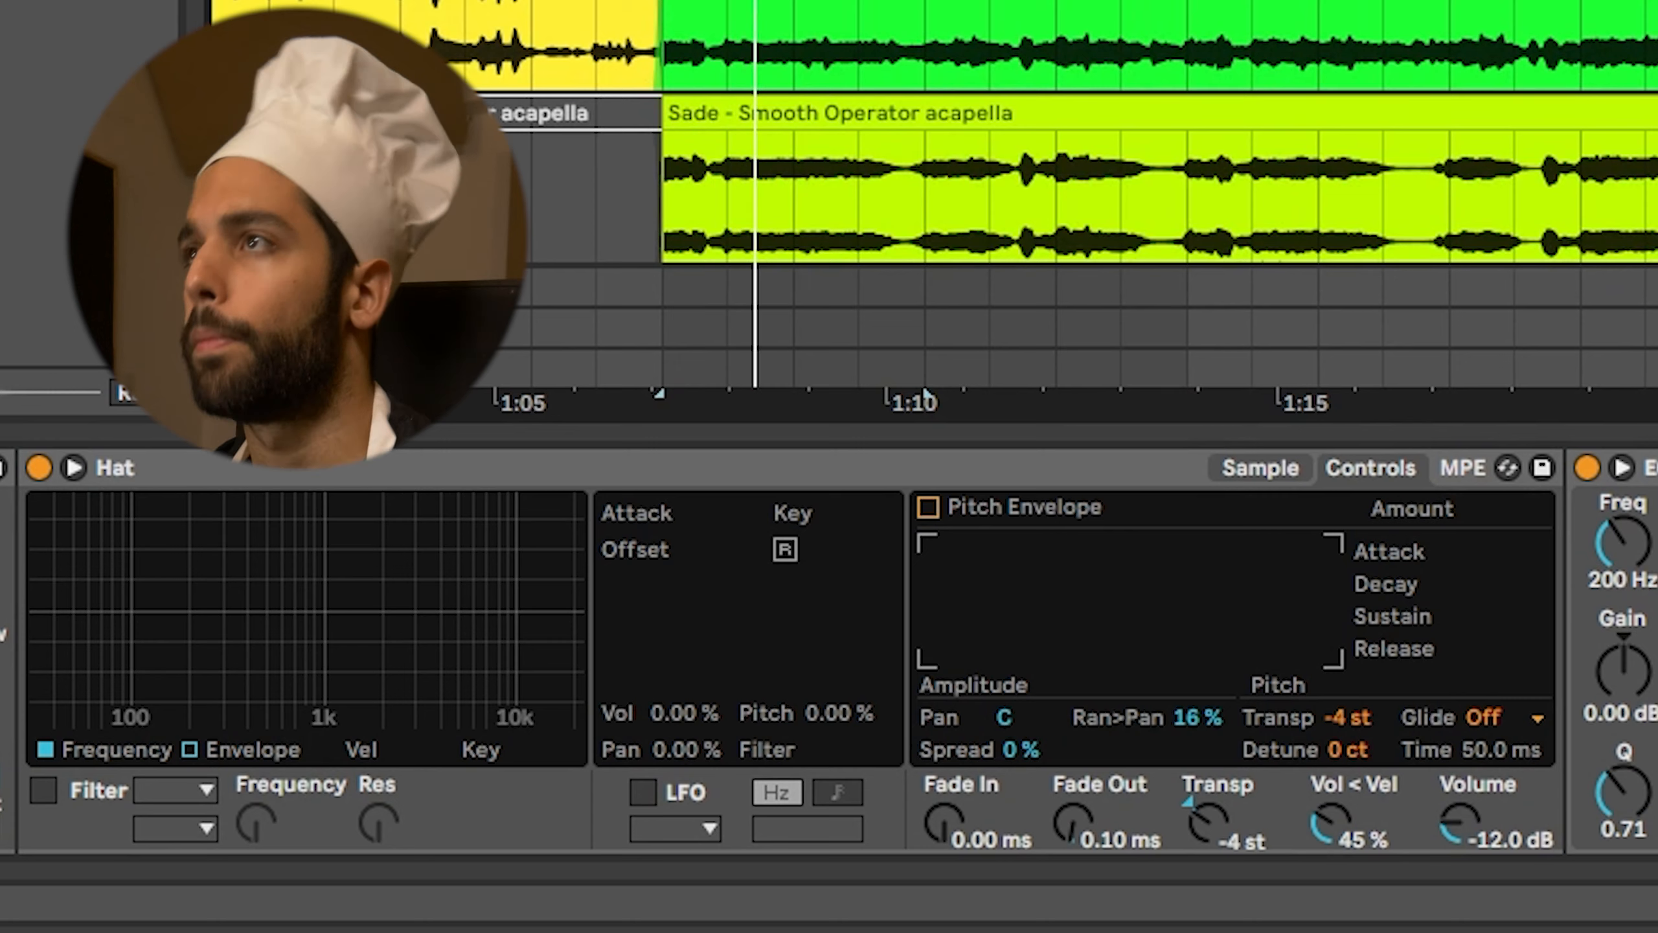
left_click(1653, 113)
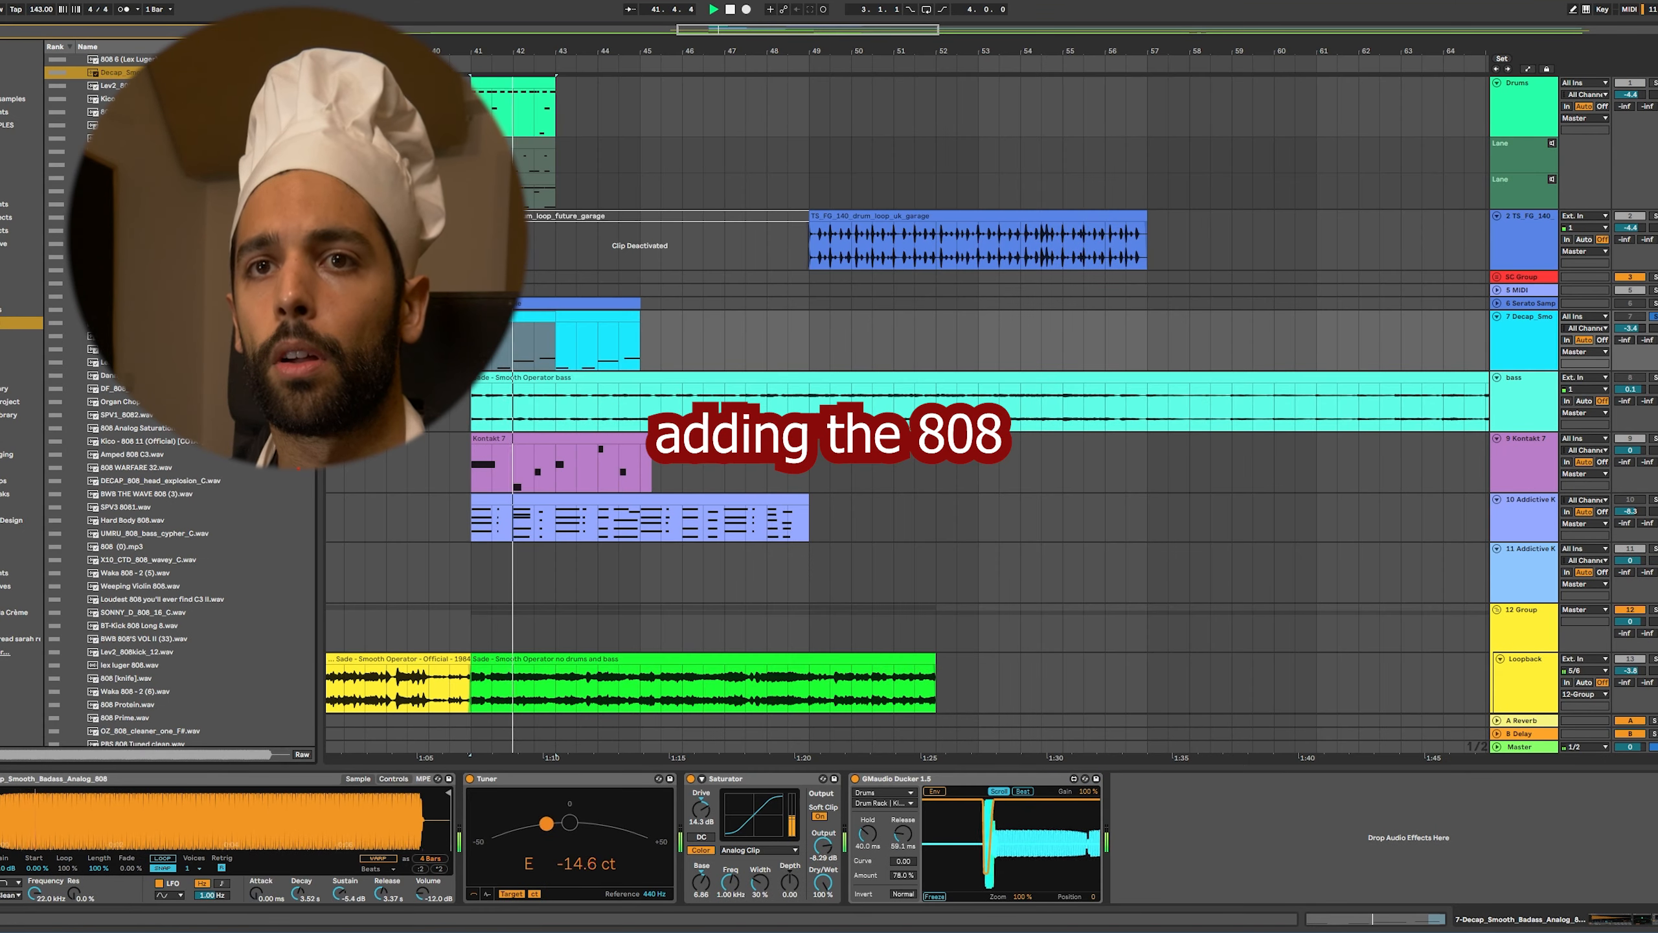
Search the browser for "pro-", add Pro-Q 3 to the end of the 808 track's device chain, and start playback.
type("pro-")
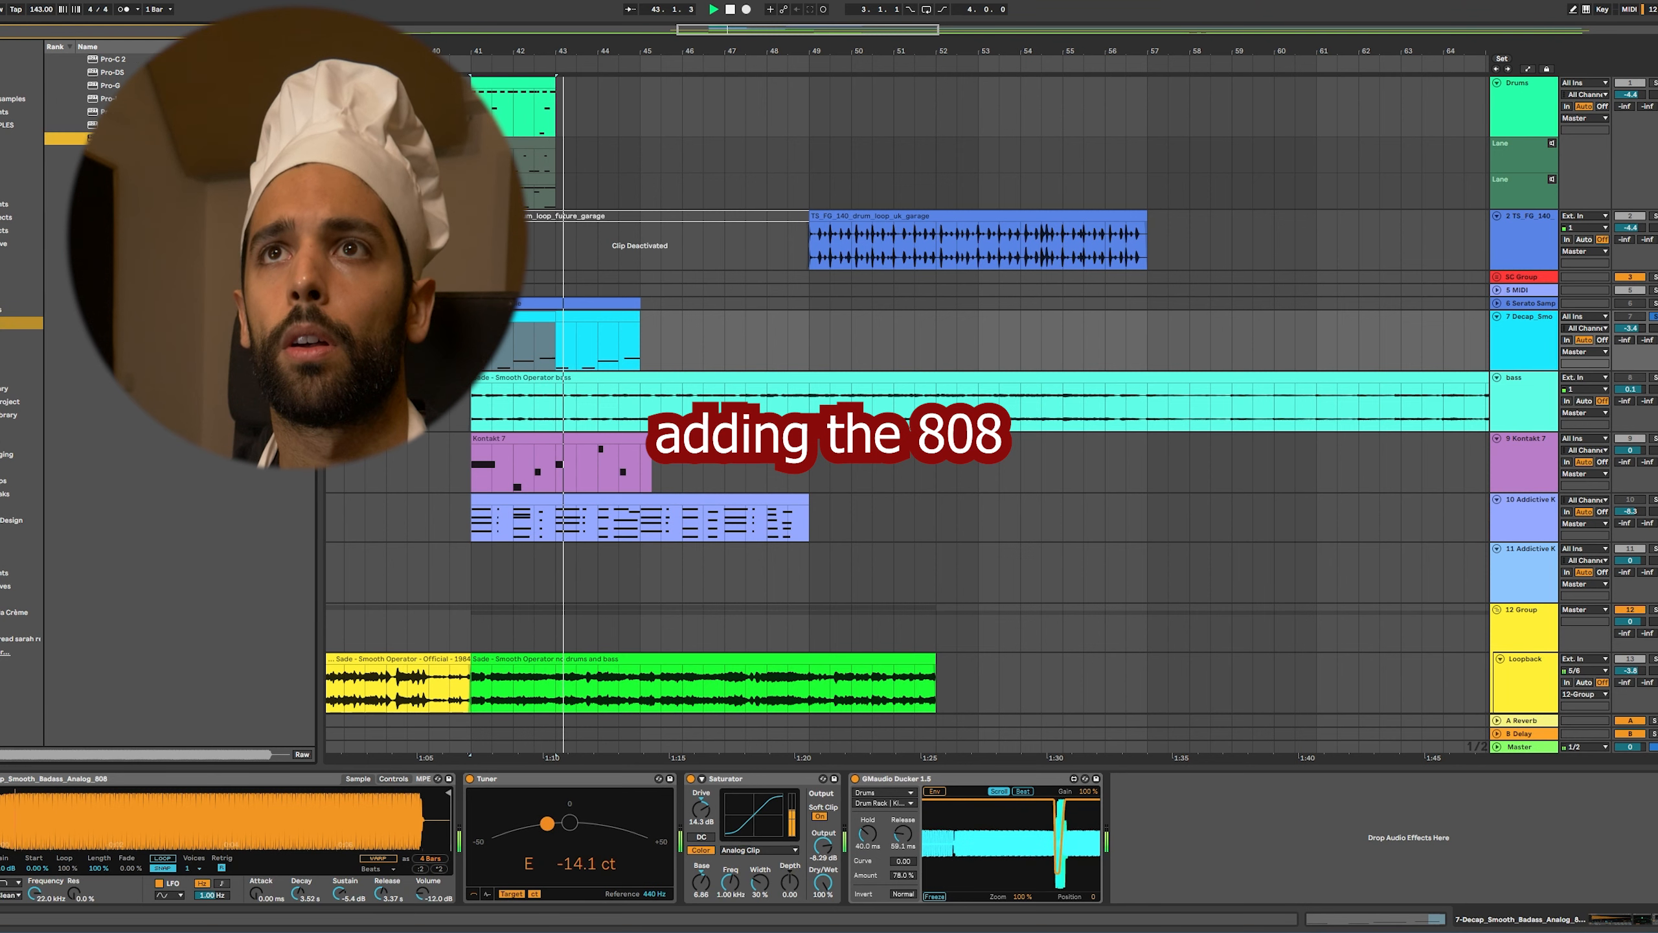
double_click(112, 125)
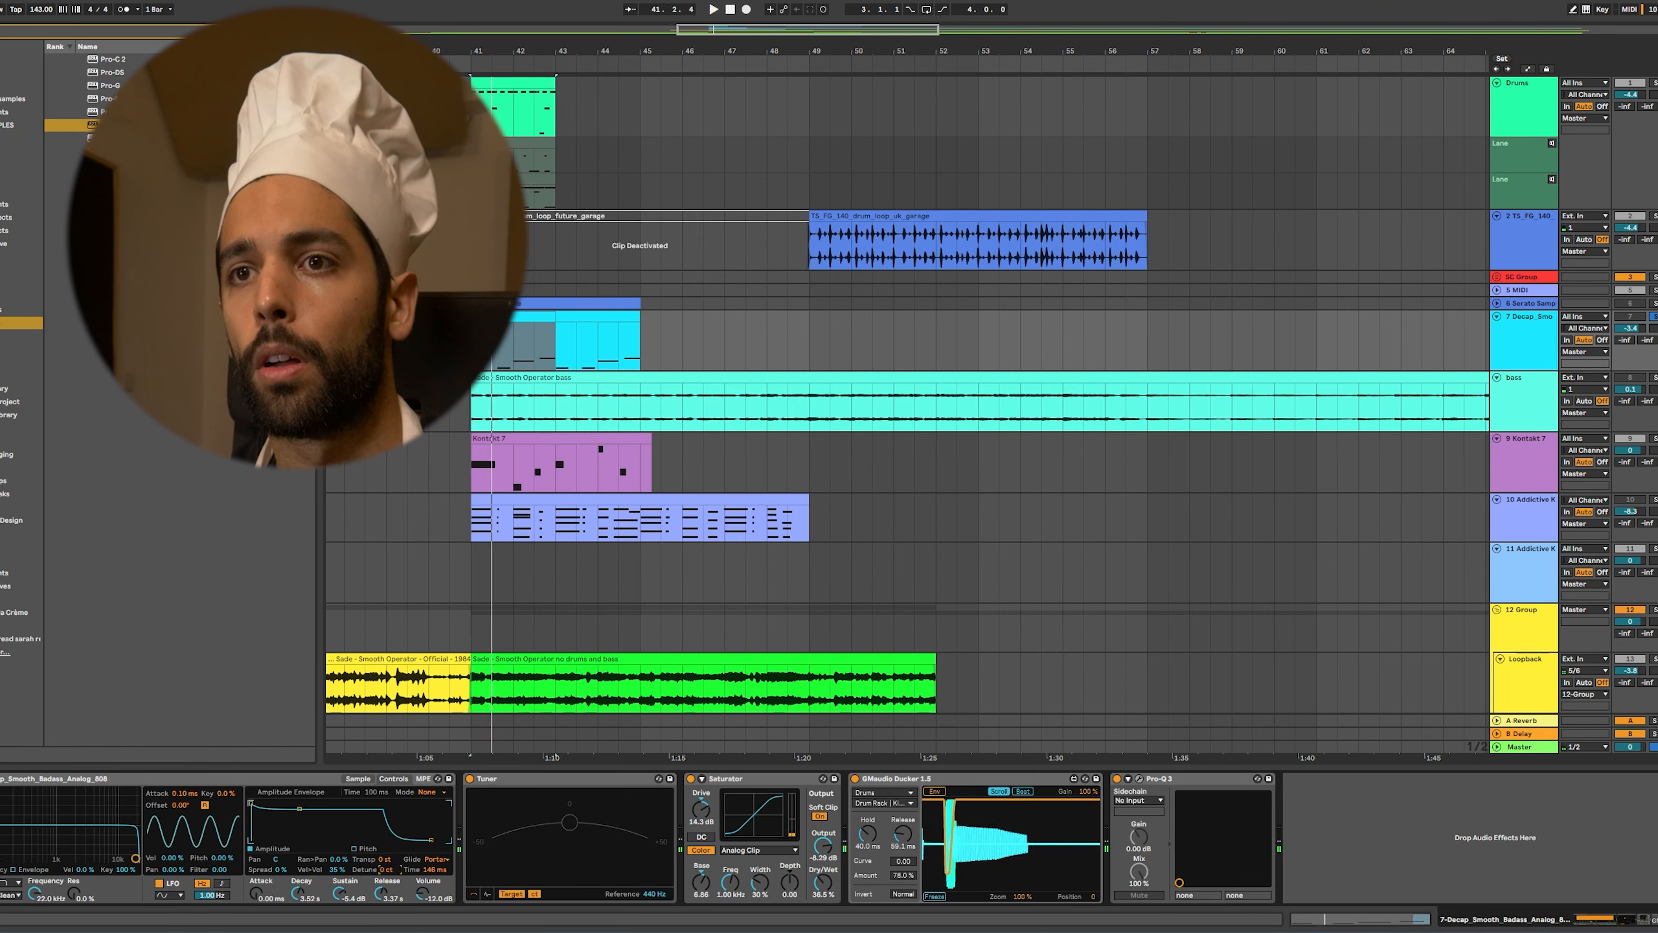
key("space")
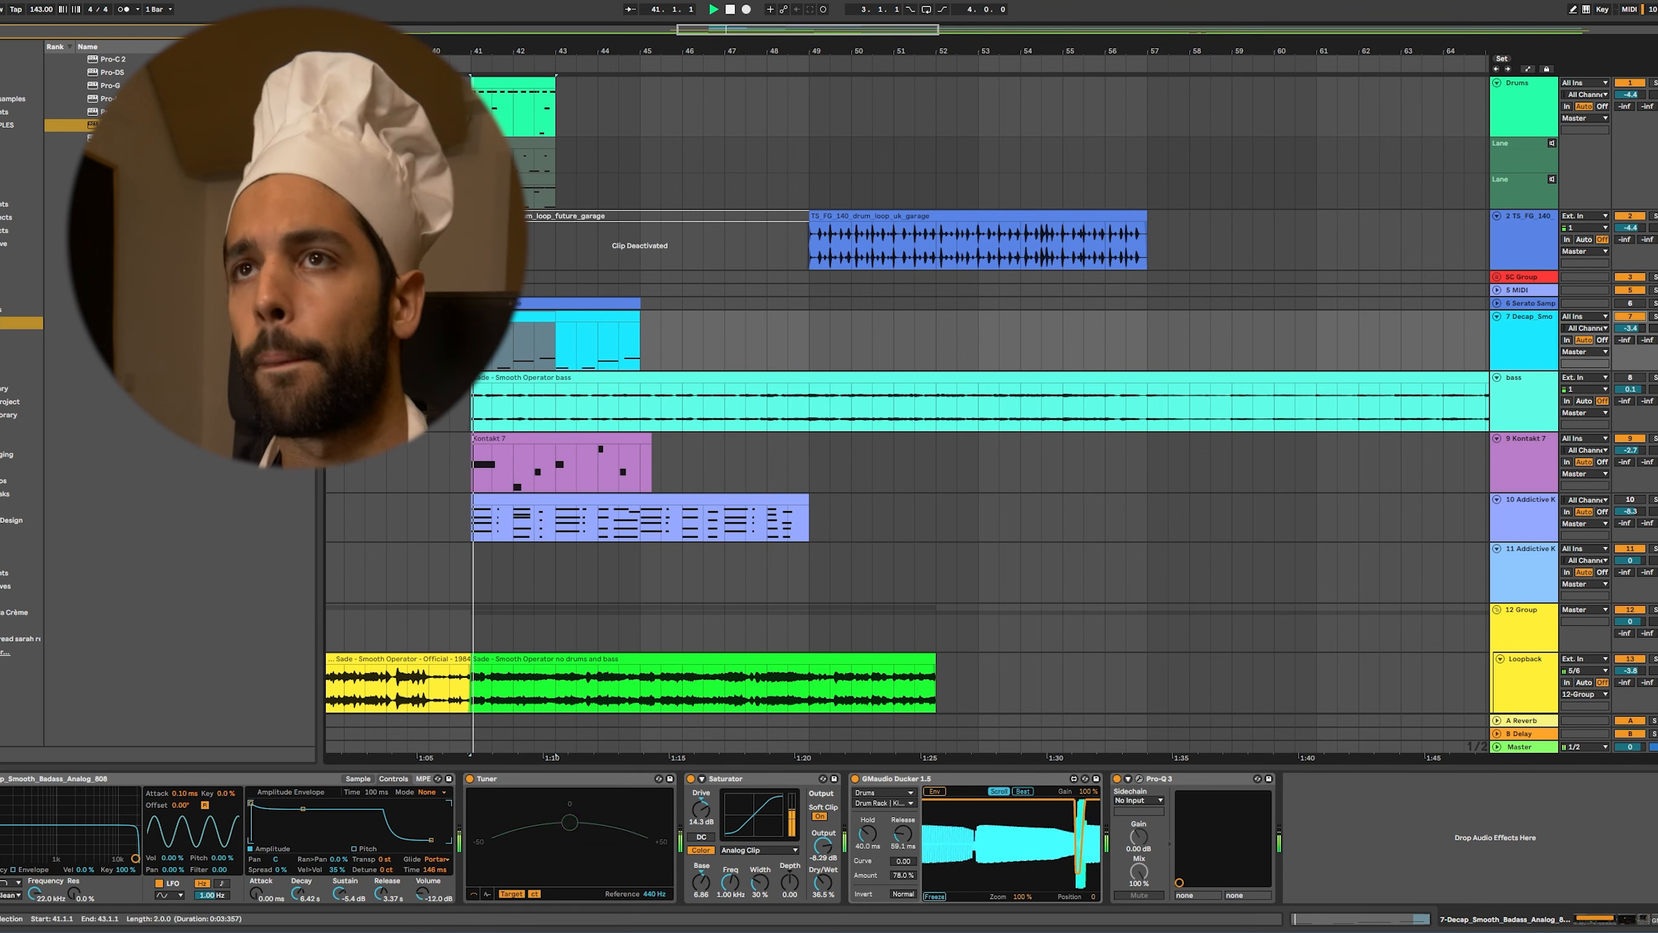
Open the 808 clip in an enlarged note editor, extend the first E3 note to bar 2, and listen to the result.
key("shift+Tab")
left_click_drag(829, 631, 830, 372)
left_click_drag(390, 795, 927, 794)
key("space")
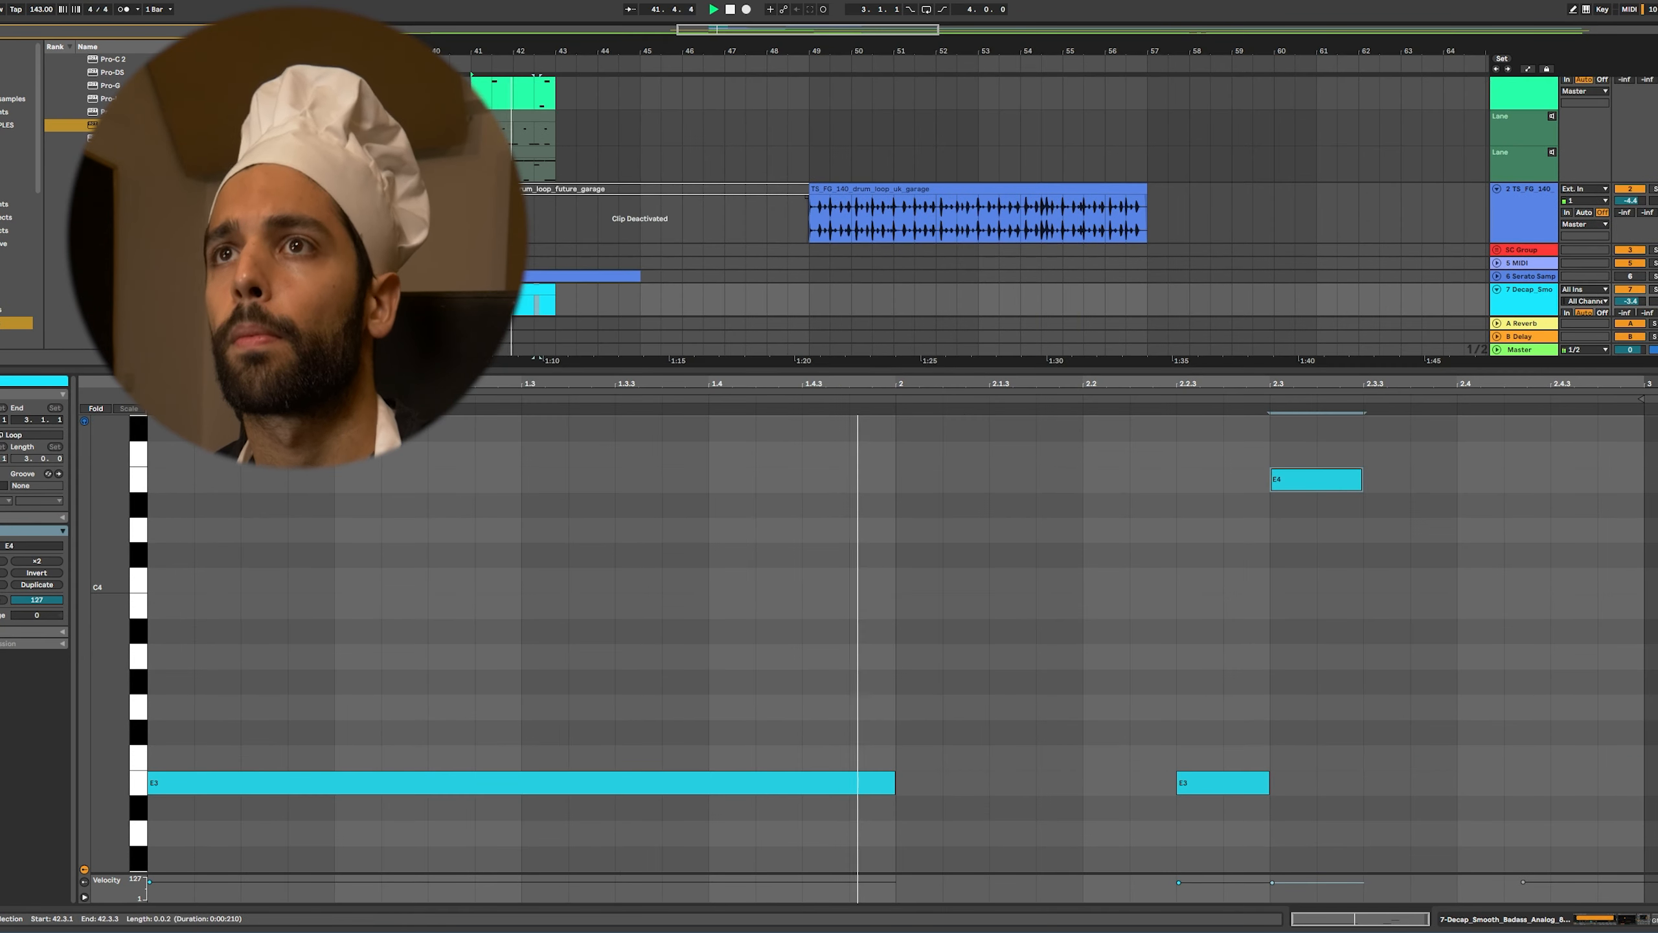
scroll(751, 196, "down", 3)
scroll(750, 196, "left", 3)
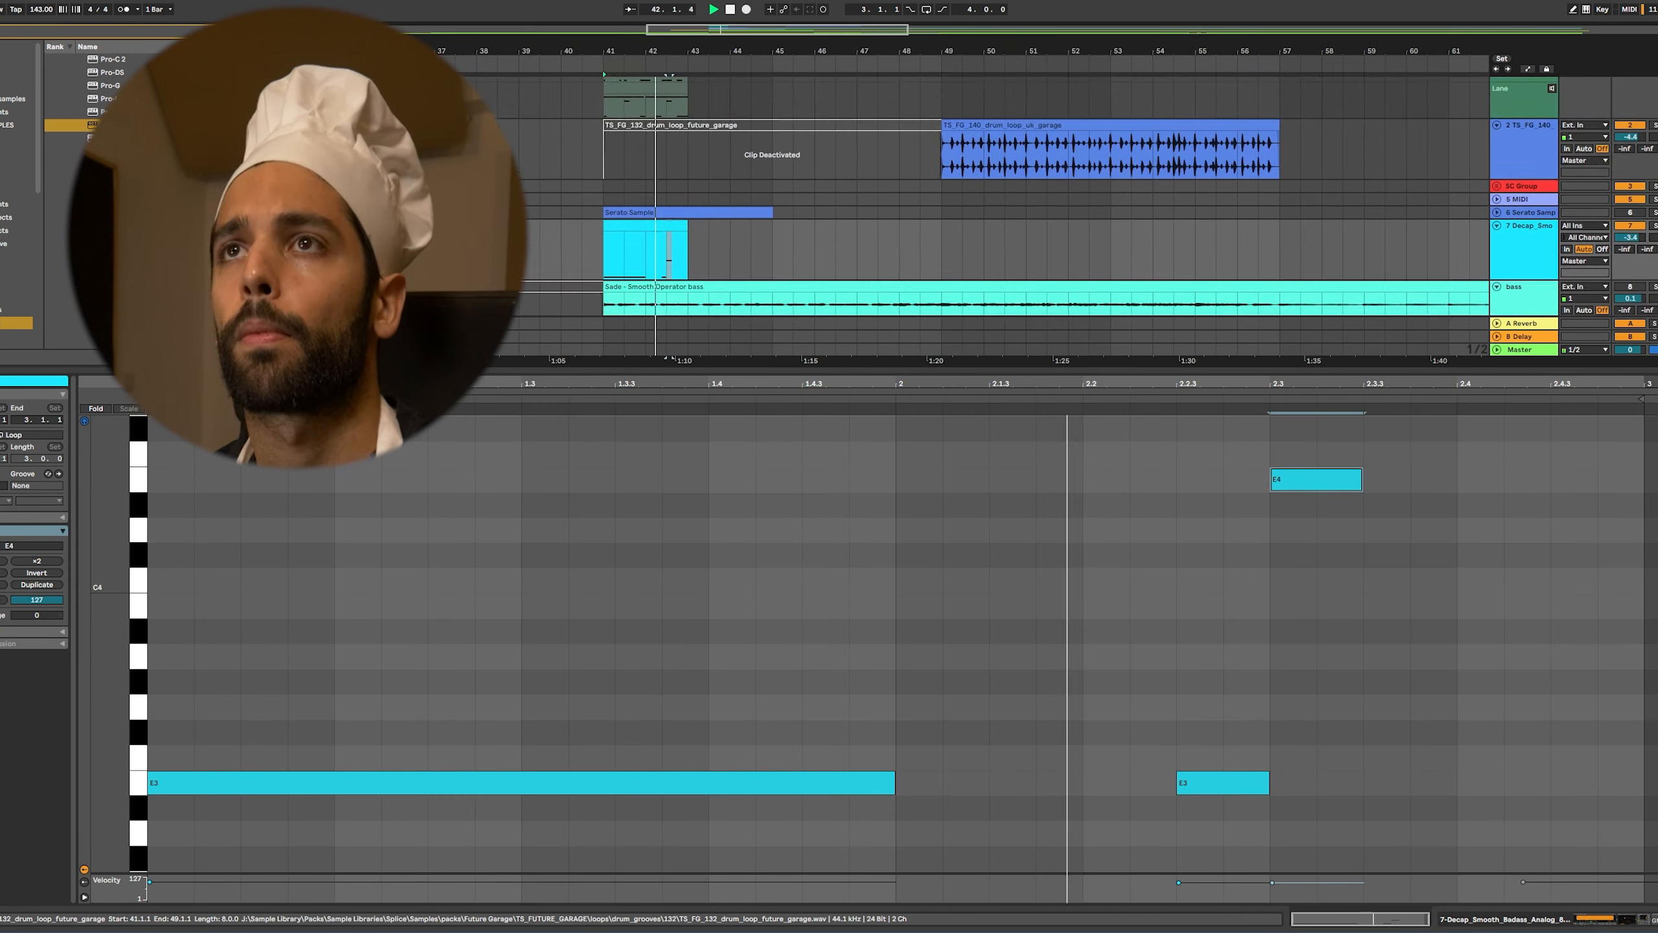
key("space")
Duplicate the E4 note at 2.3 of the 808 clip twice, raising the copies to F#4 and B4.
left_click(1317, 503)
left_click(1318, 480)
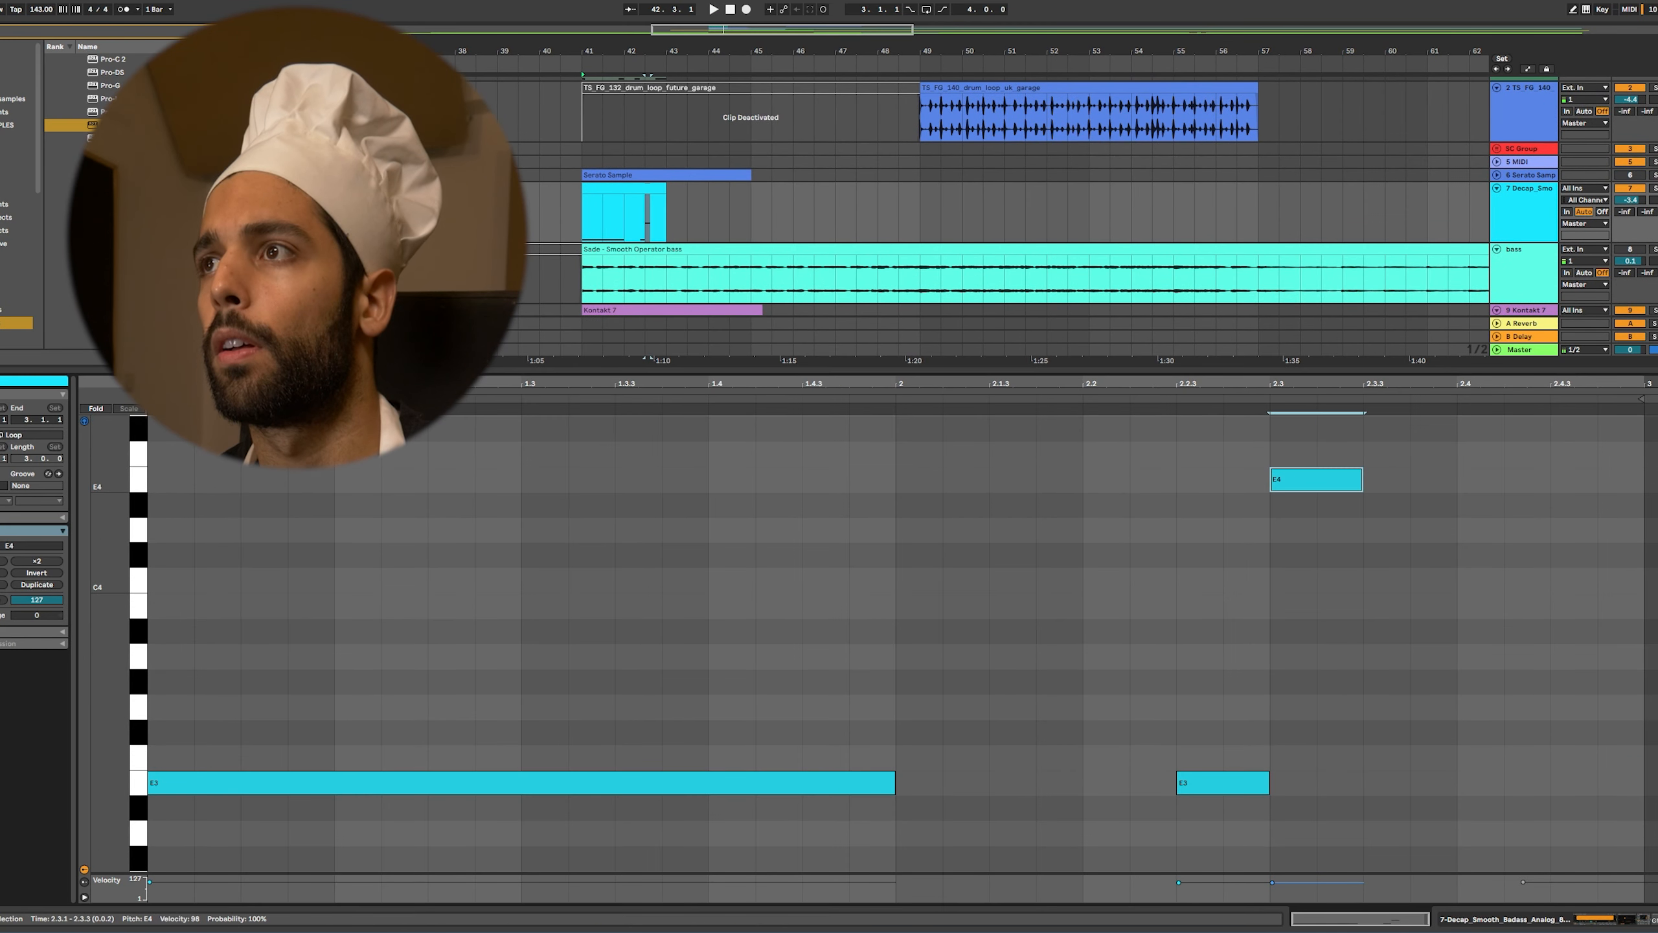
key("ctrl+d")
key("Up")
key("Up")
key("ctrl+d")
key("Up")
key("Up")
key("Up")
key("Up")
key("Up")
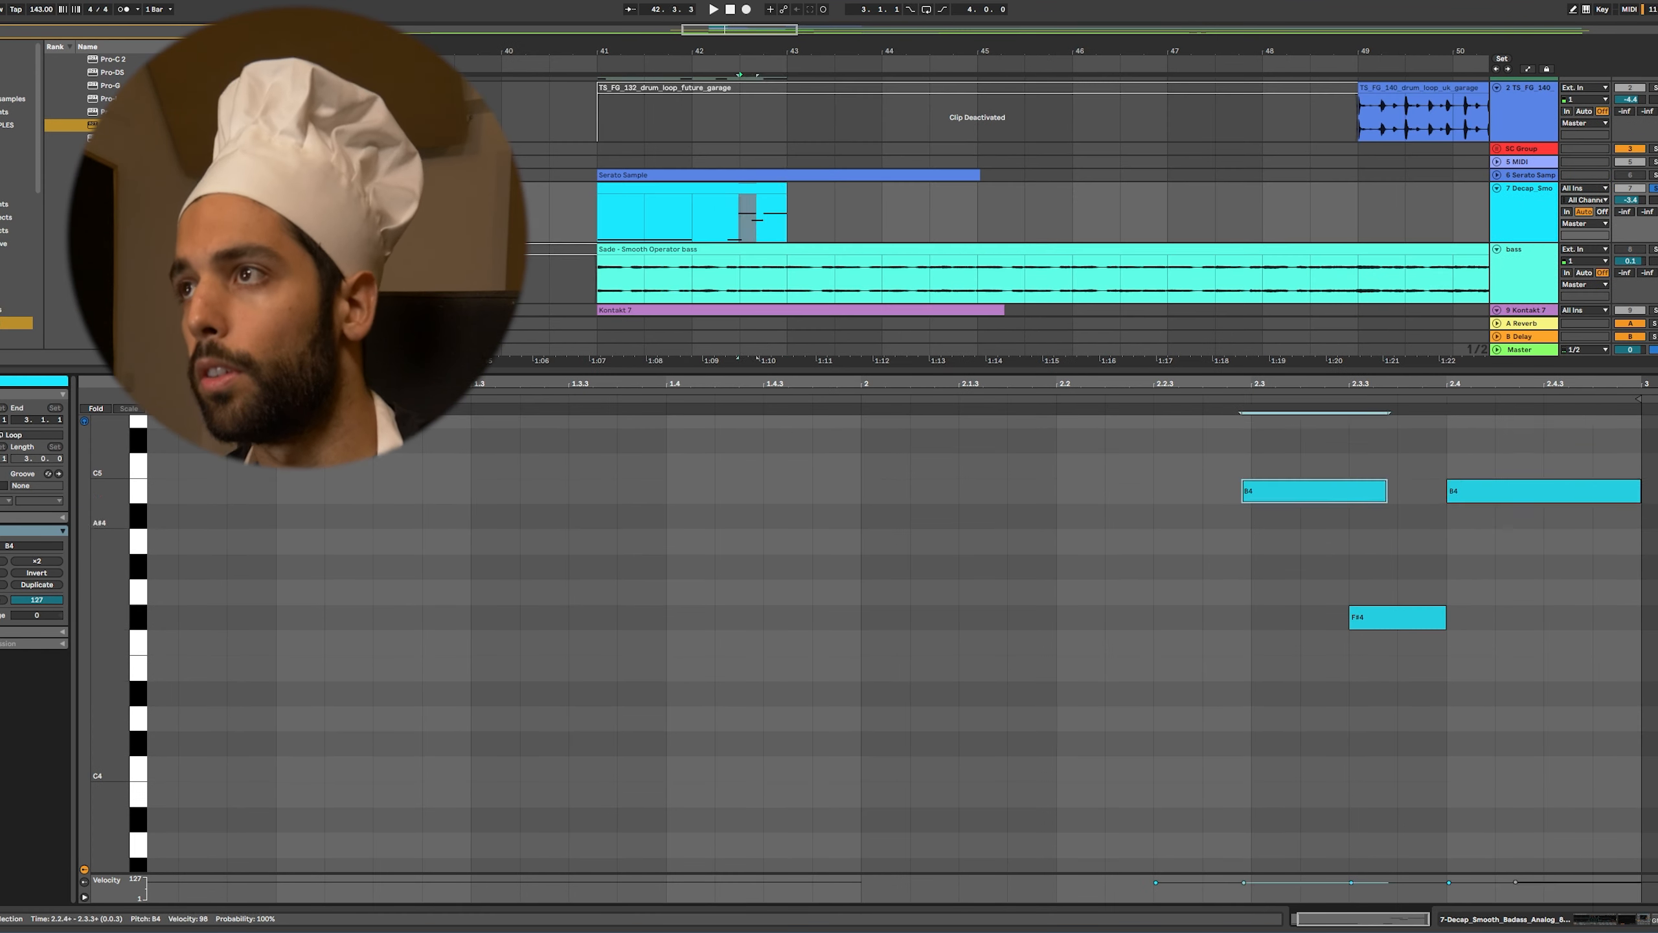
Lower the 808 clip's B4 note at 2.4 by an octave to B3 and play it back.
left_click(1542, 492)
key("shift+Down")
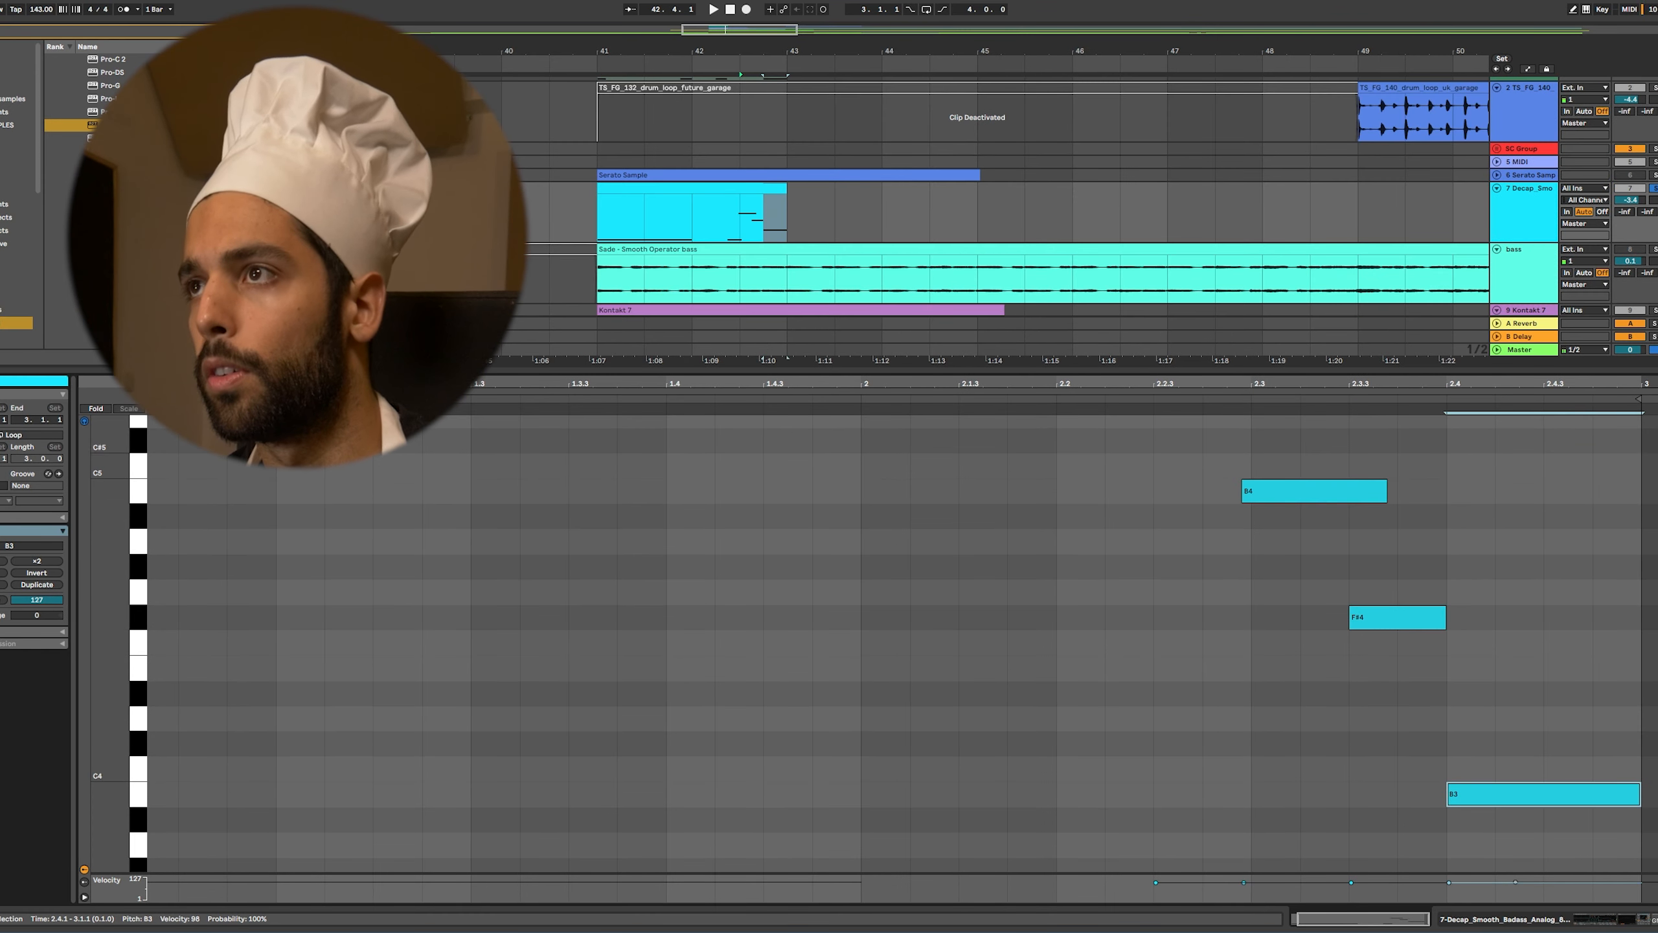
key("space")
key("space")
Lengthen the F#4 note slightly so it overlaps the B3 note, and nudge the selected 808 note slightly earlier.
left_click_drag(1445, 617, 1466, 617)
key("space")
key("alt+Left")
key("alt+Left")
key("alt+Left")
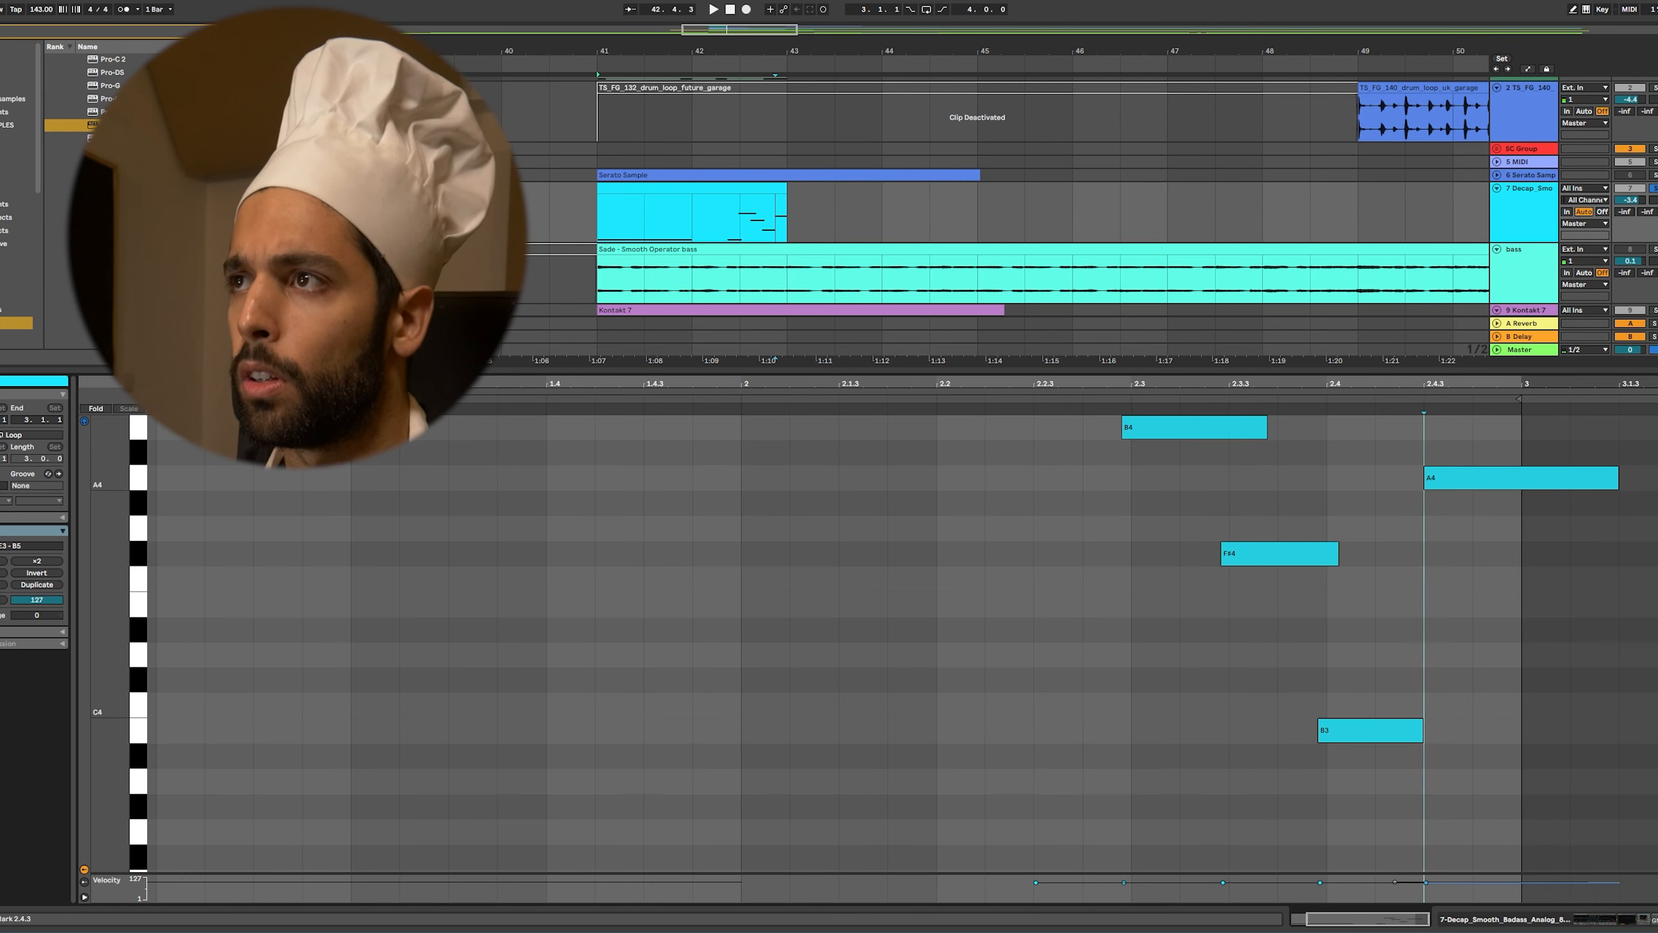
Lower the A4 note at 2.4.3 of the 808 clip to F#4.
key("Down")
key("Down")
key("Down")
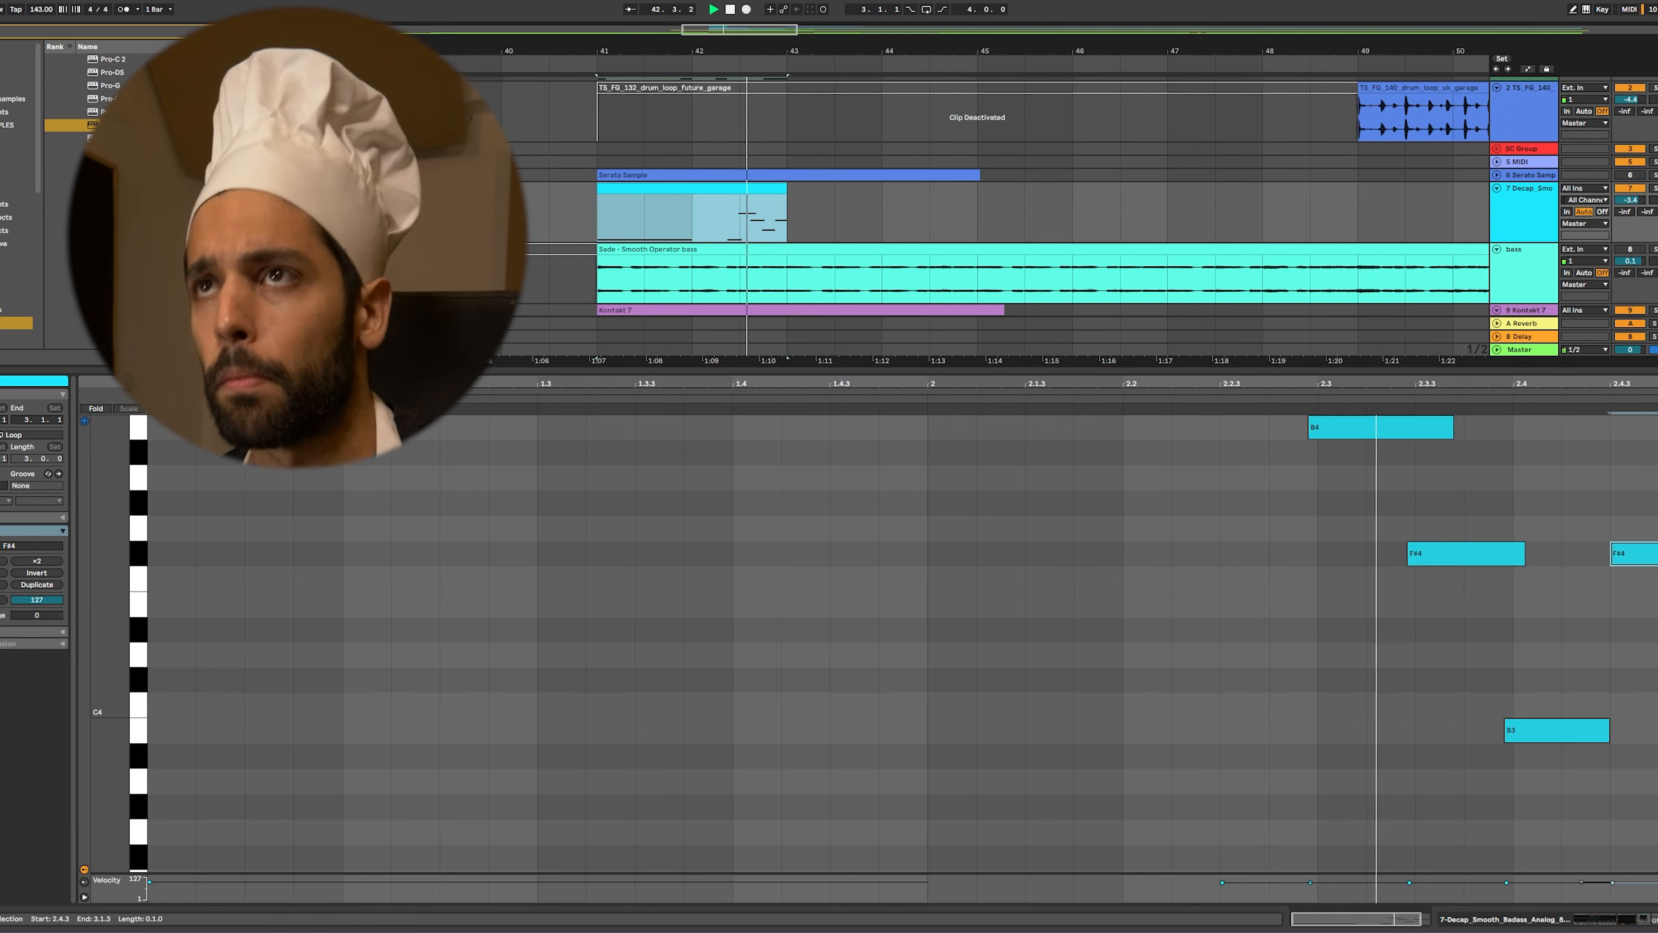
Duplicate the two-bar 808 clip directly after itself to fill bars 43 to 45, and reduce the note editor's height.
scroll(902, 643, "up", 2)
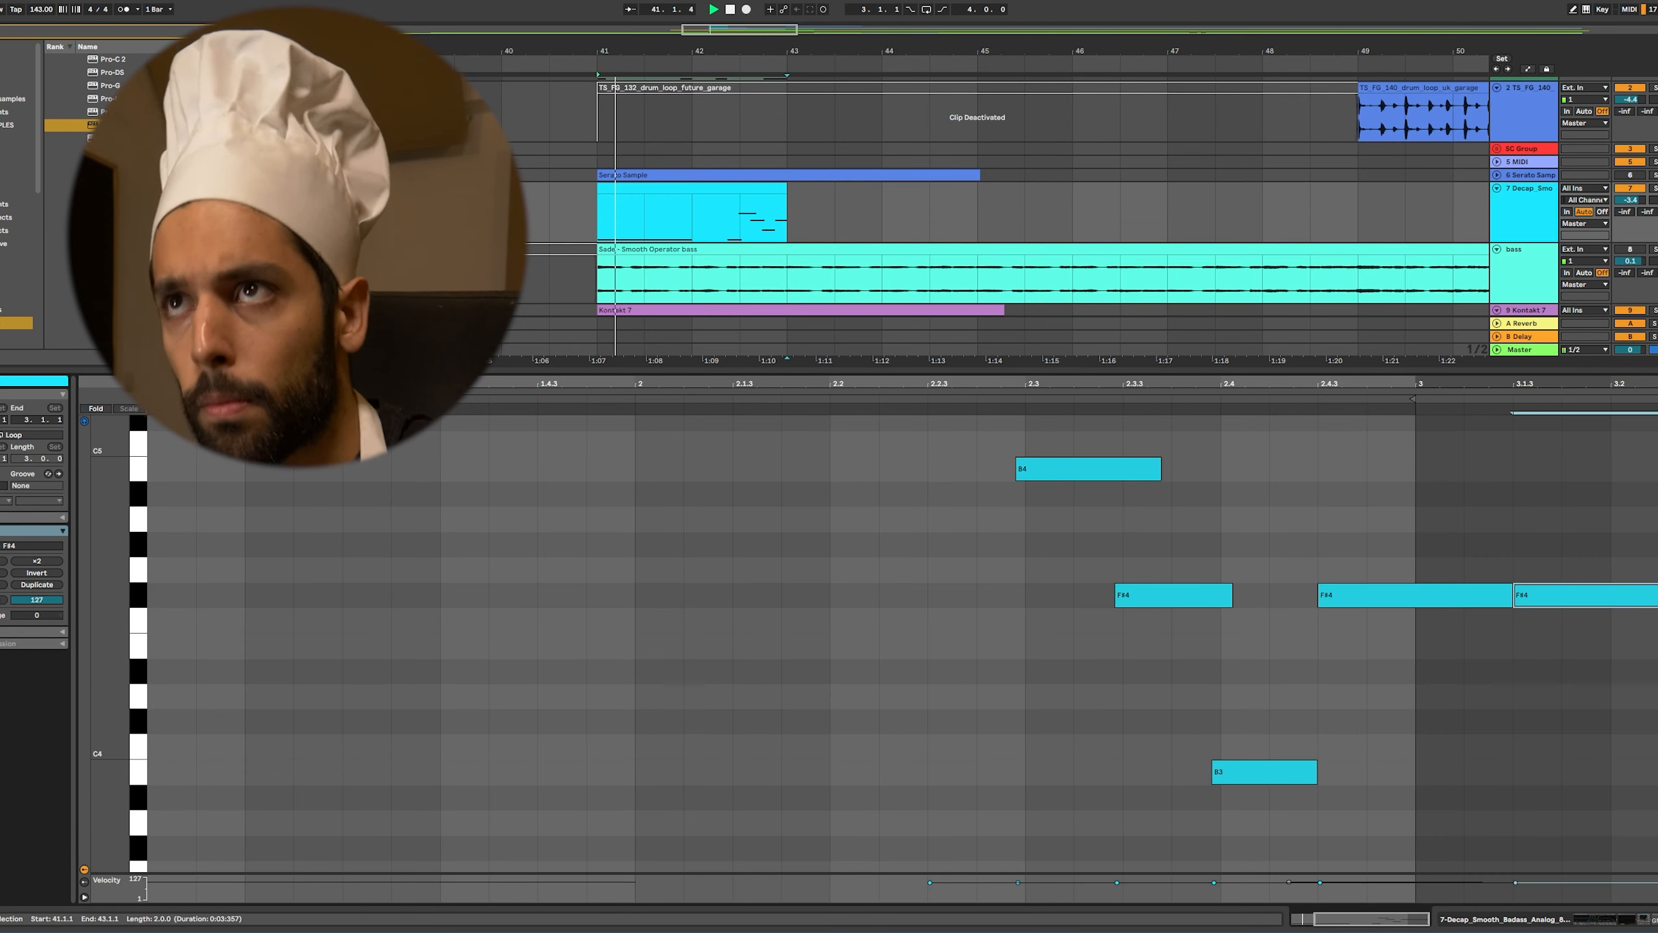
key("ctrl+d")
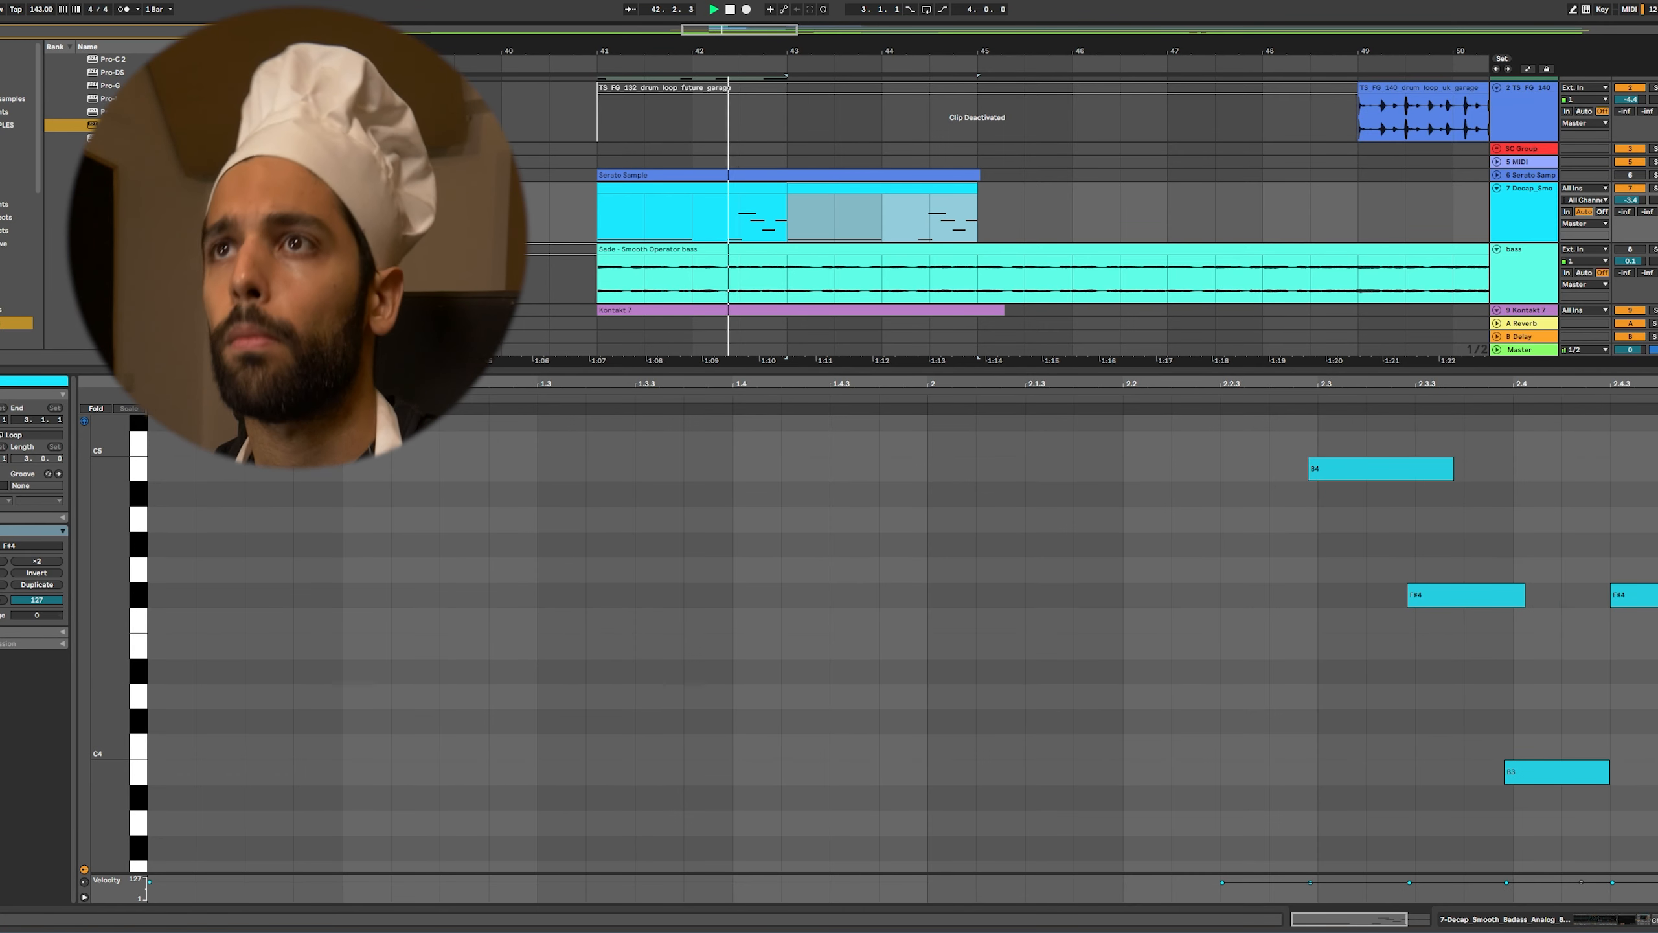
left_click_drag(849, 370, 849, 634)
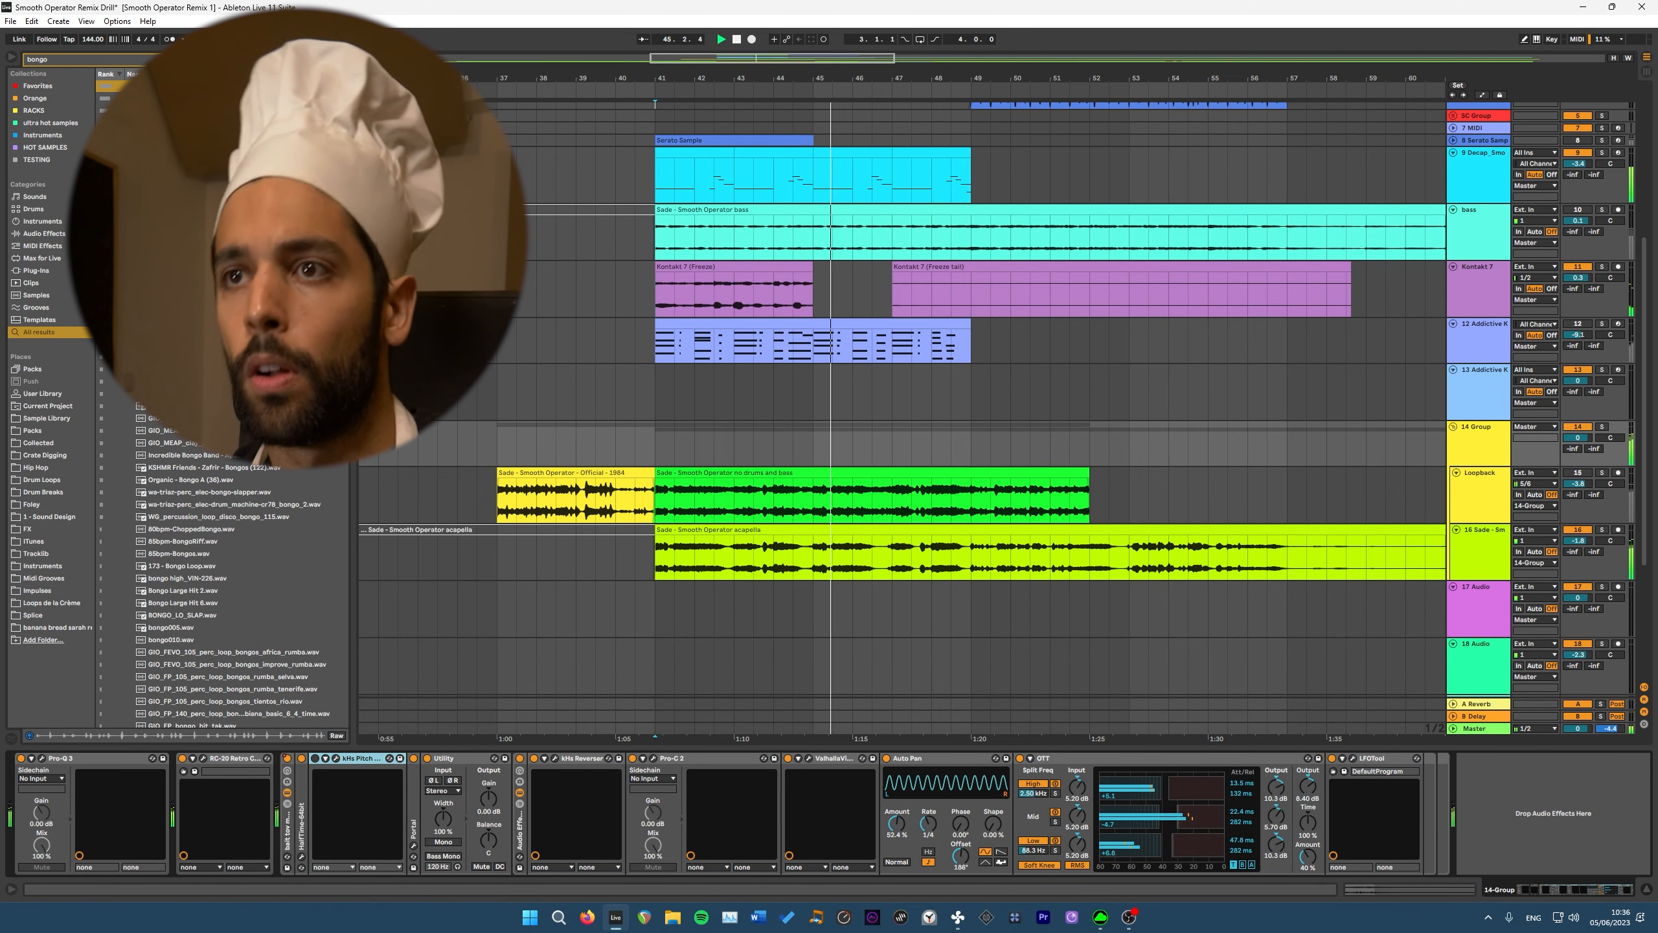
Raise the Auto Pan amount on the 14 Group to 100 % and listen.
left_click_drag(897, 824, 896, 761)
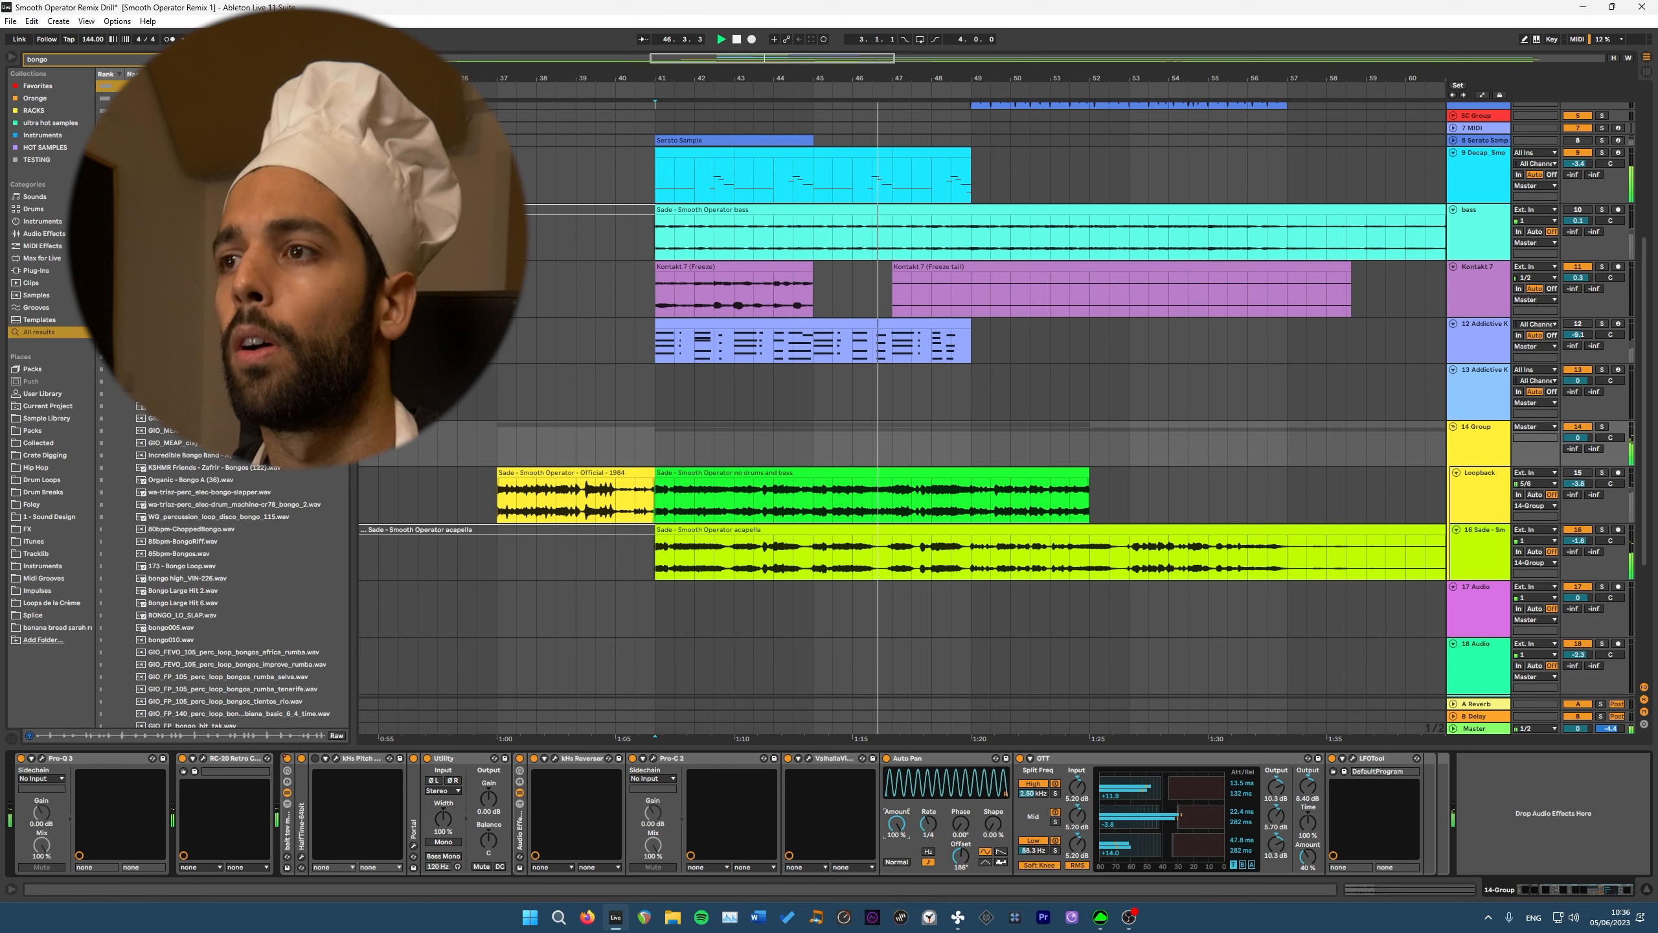
key("space")
key("space")
Lower the Auto Pan rate on the 14 Group slightly and reduce its amount to 26.2 %.
left_click_drag(929, 824, 928, 847)
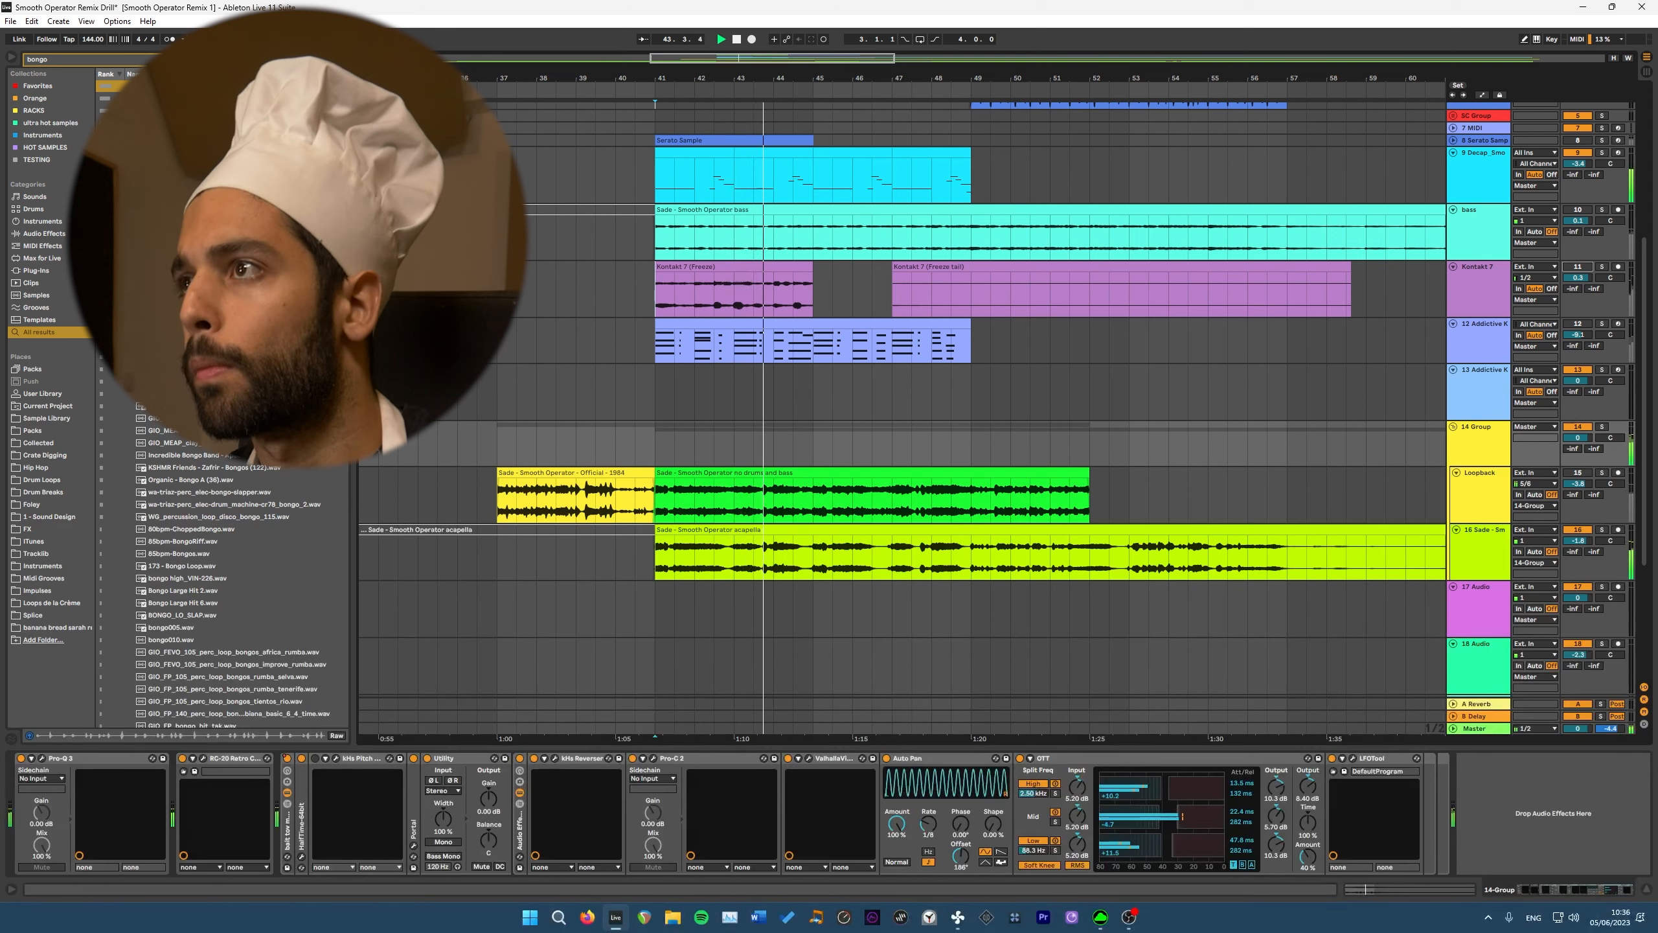
key("space")
key("space")
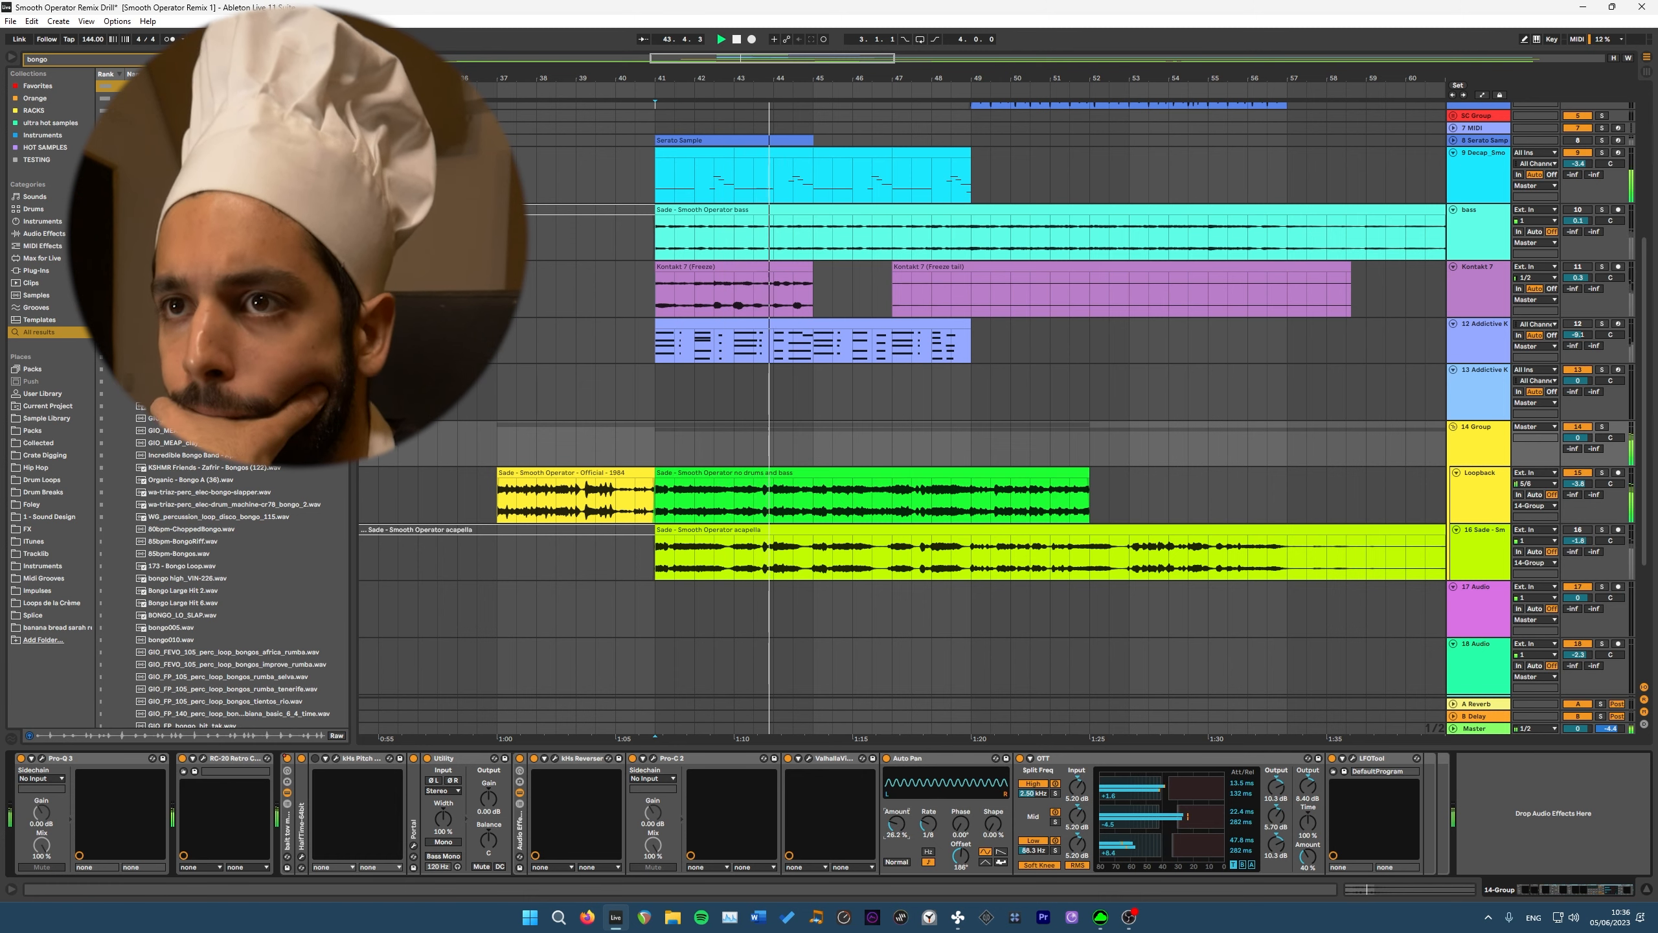
Listen to the group, open its ValhallaVintageVerb, and set the reverb mix to 34.4 %.
key("space")
key("space")
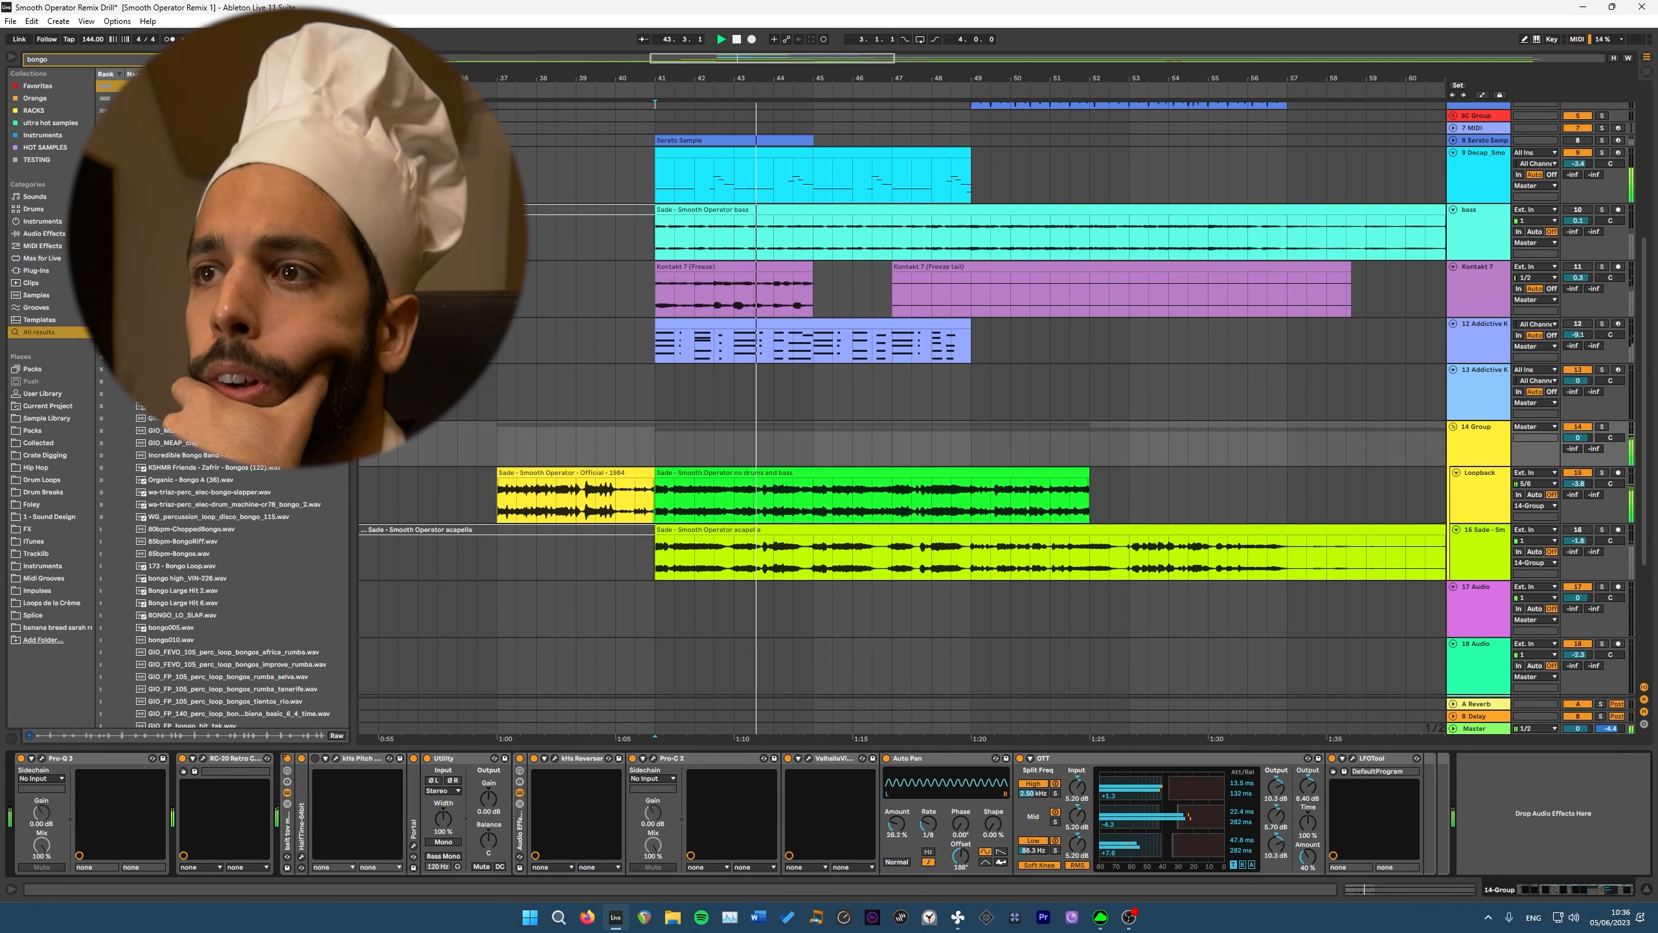
left_click(809, 758)
left_click_drag(550, 490, 551, 516)
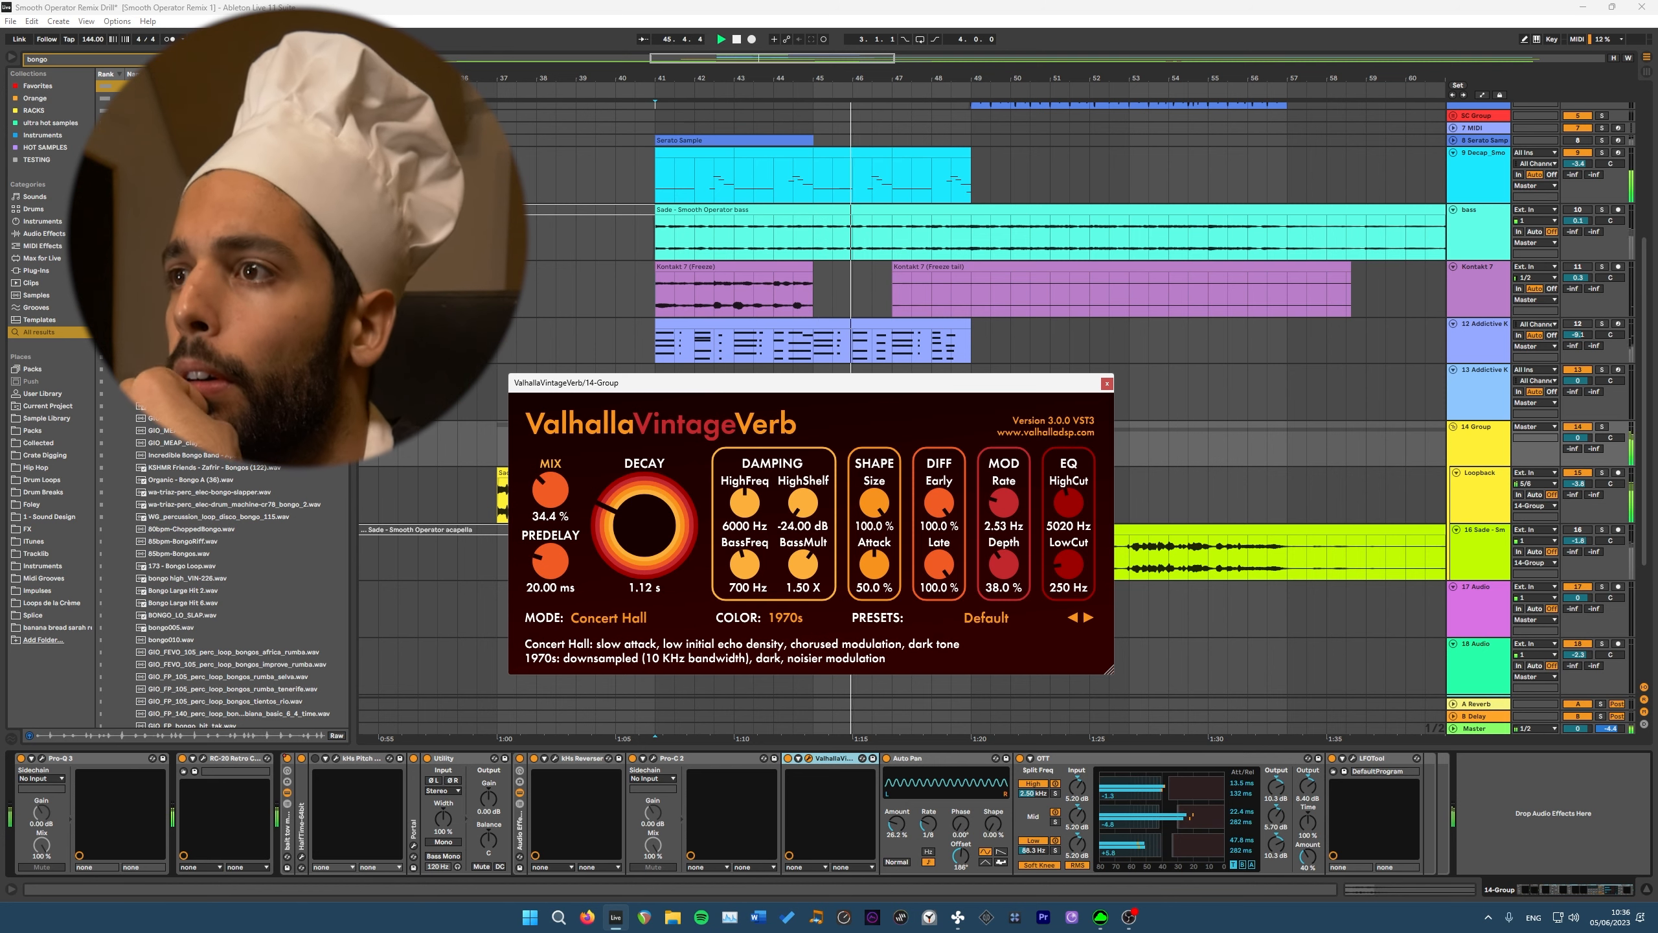
Compare the Auto Pan at 100 % and at its minimum amount during playback, and lower the OTT amount slightly.
left_click_drag(897, 824, 896, 745)
left_click_drag(1308, 857, 1308, 879)
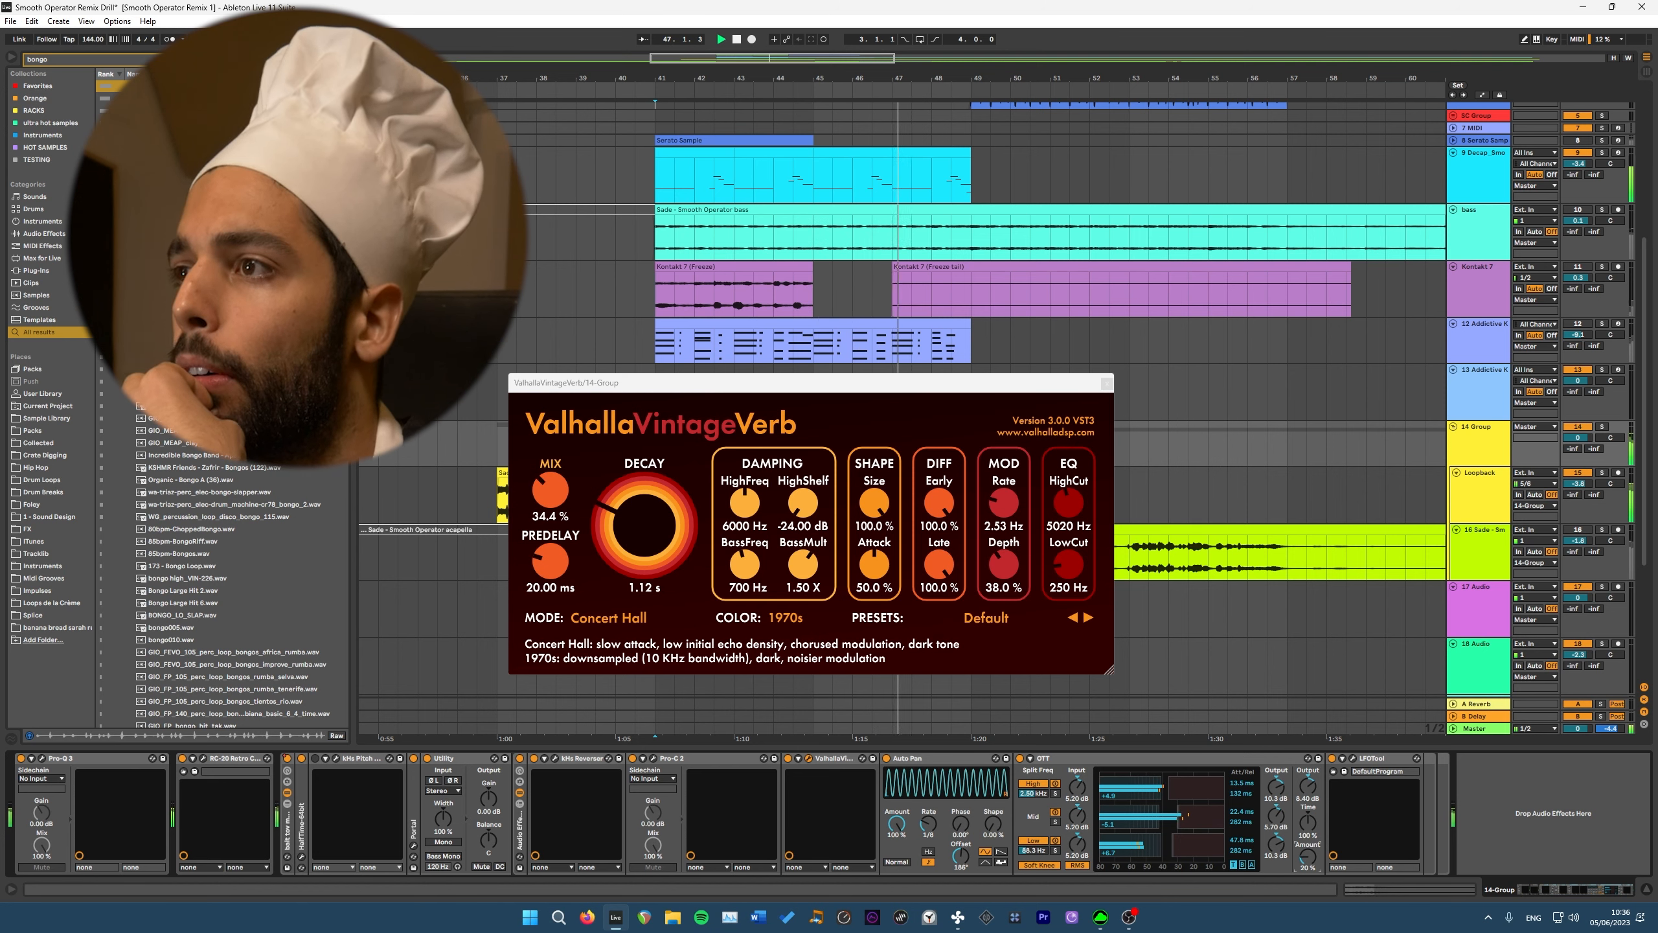
left_click_drag(897, 823, 897, 889)
key("space")
key("space")
Set the ValhallaVintageVerb mix to 31.2 % and the Auto Pan amount to 40.5 %.
left_click_drag(896, 824, 897, 829)
left_click_drag(551, 490, 551, 495)
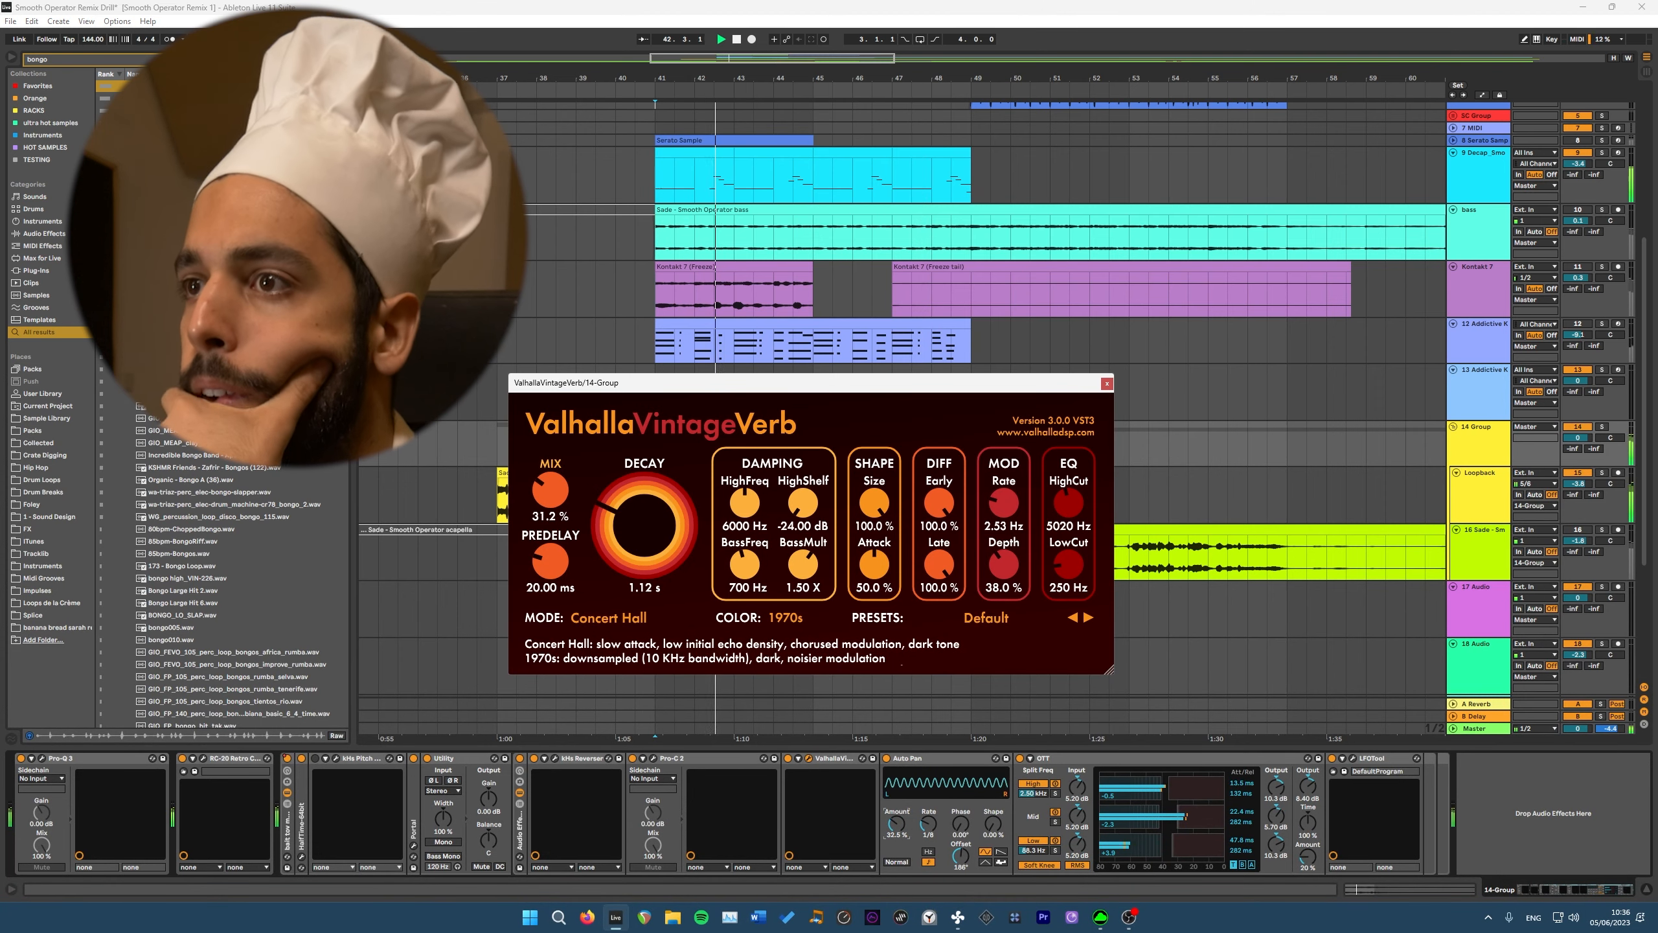
left_click_drag(896, 824, 897, 815)
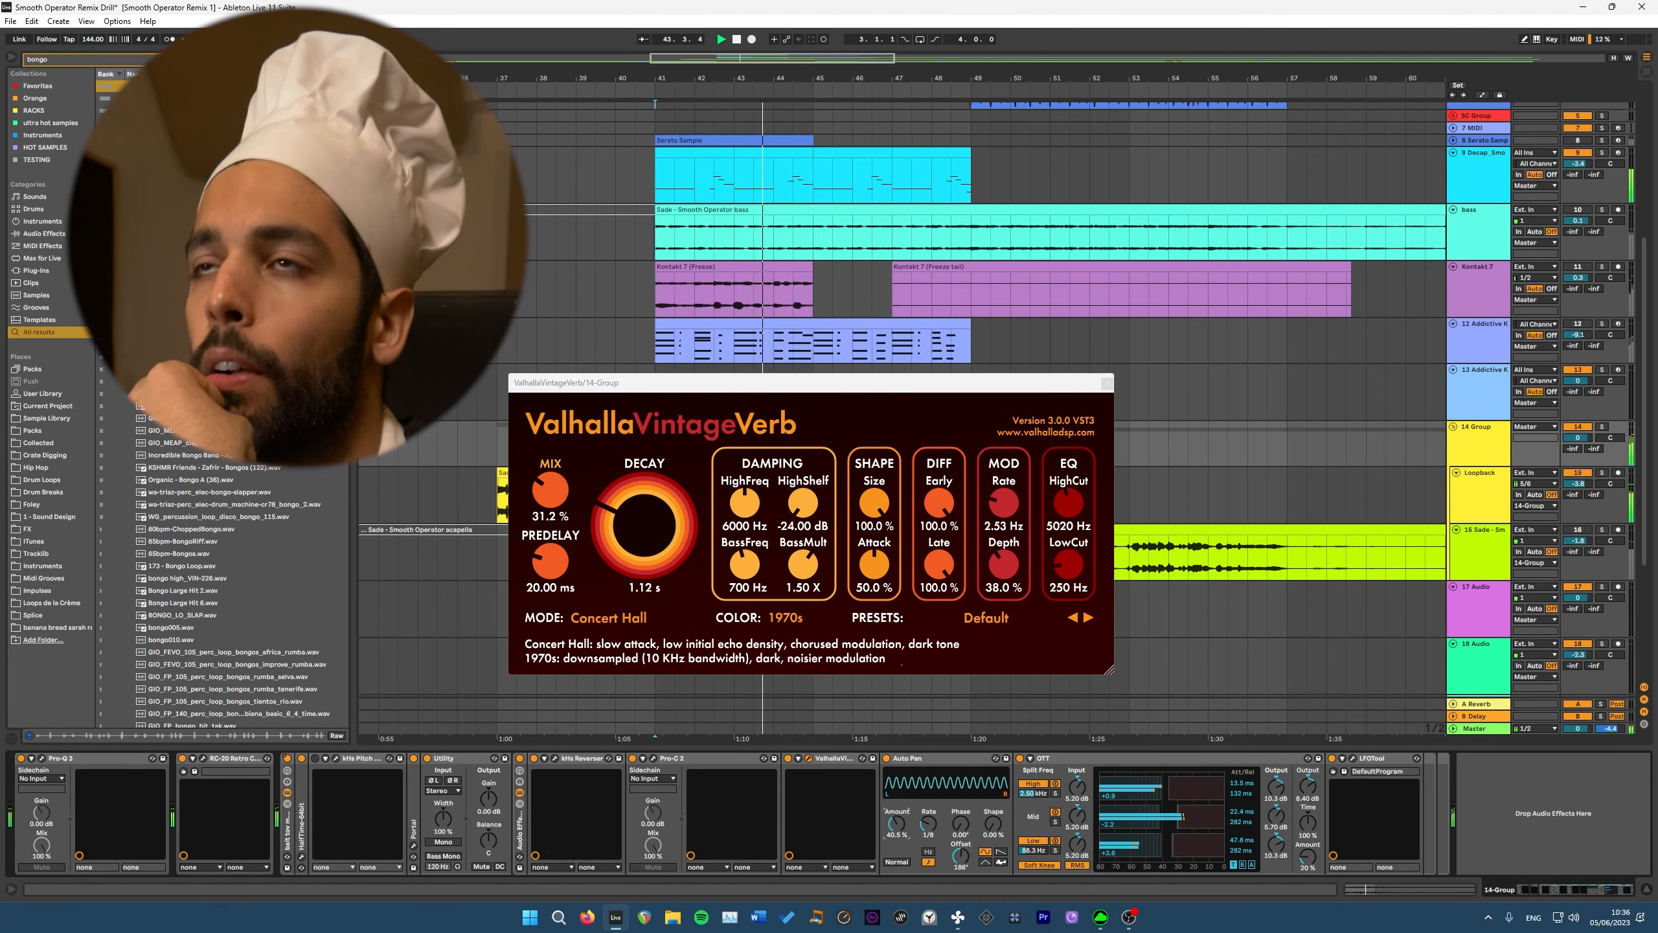
Add FabFilter Pro-Q 3 to the sample group with a low cut and a 6 dB/oct high cut at about 7.3 kHz.
key("ctrl+alt+p")
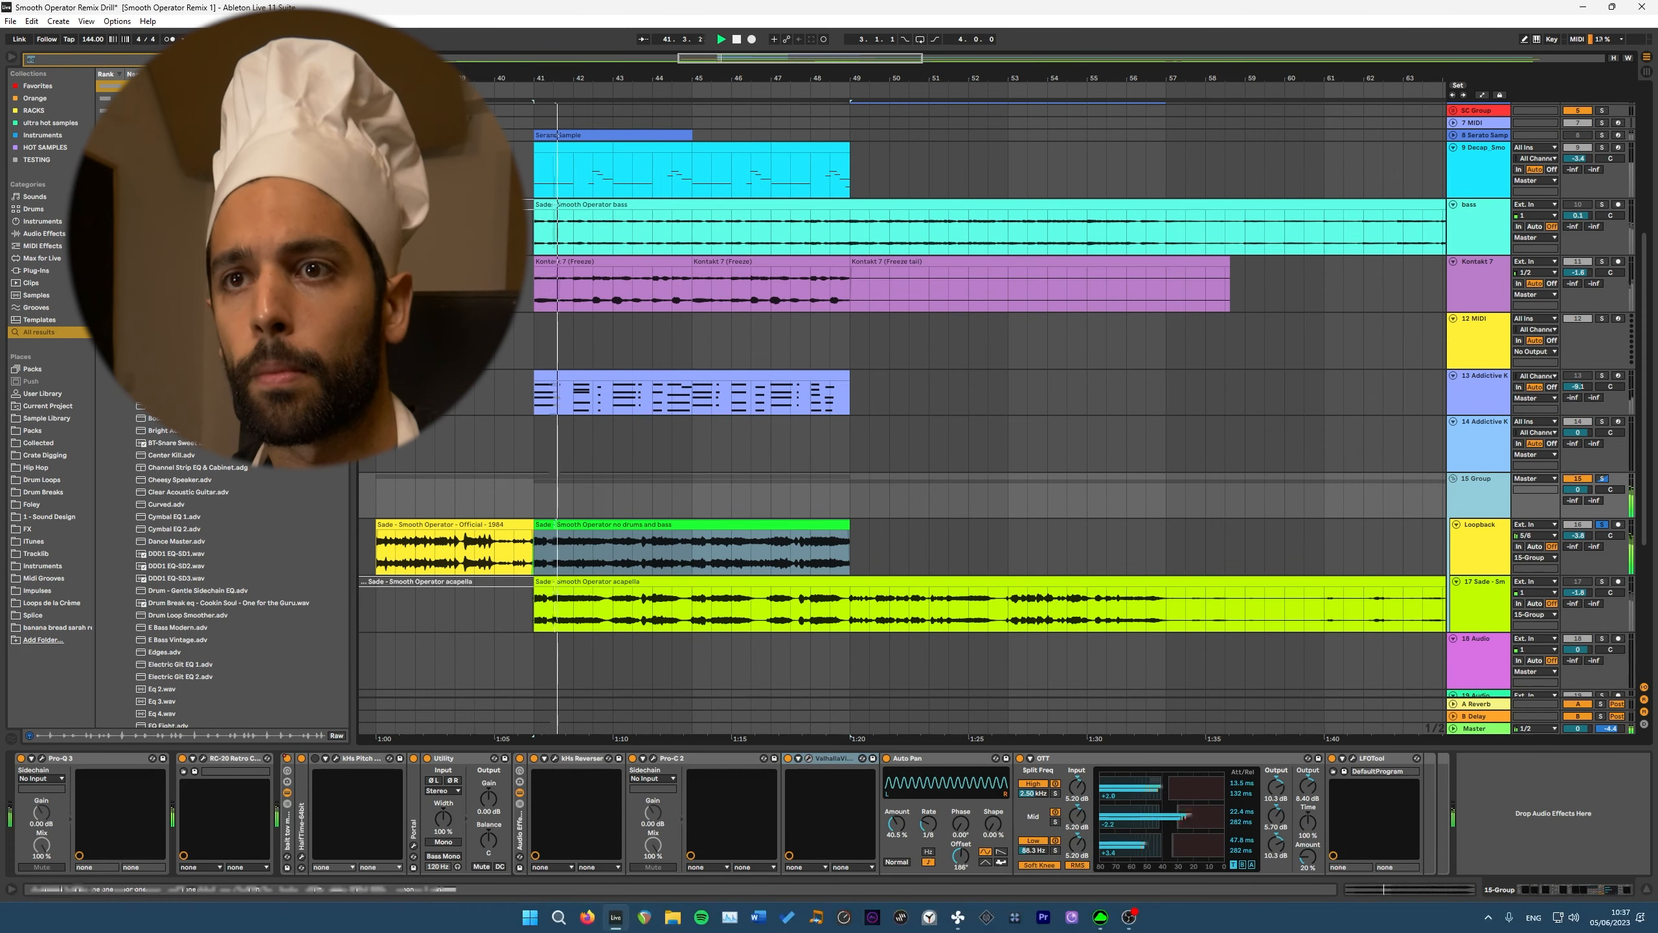
type("fabf")
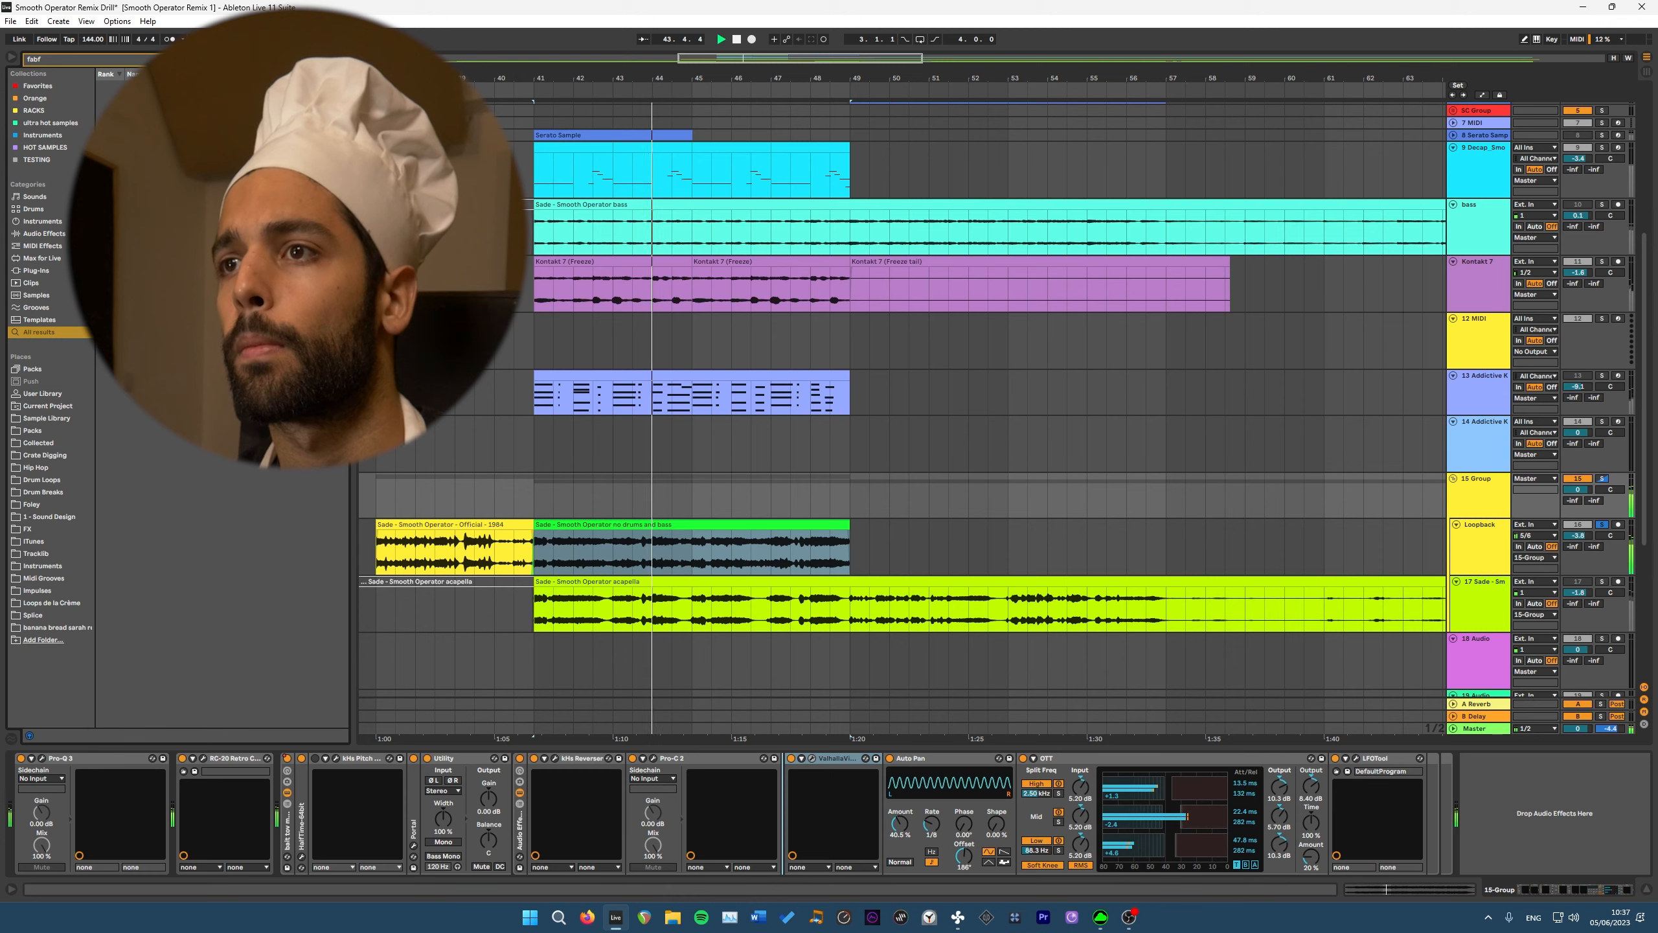
key("ctrl+alt+p")
left_click_drag(653, 560, 771, 559)
left_click_drag(1083, 555, 1015, 555)
left_click(1043, 554)
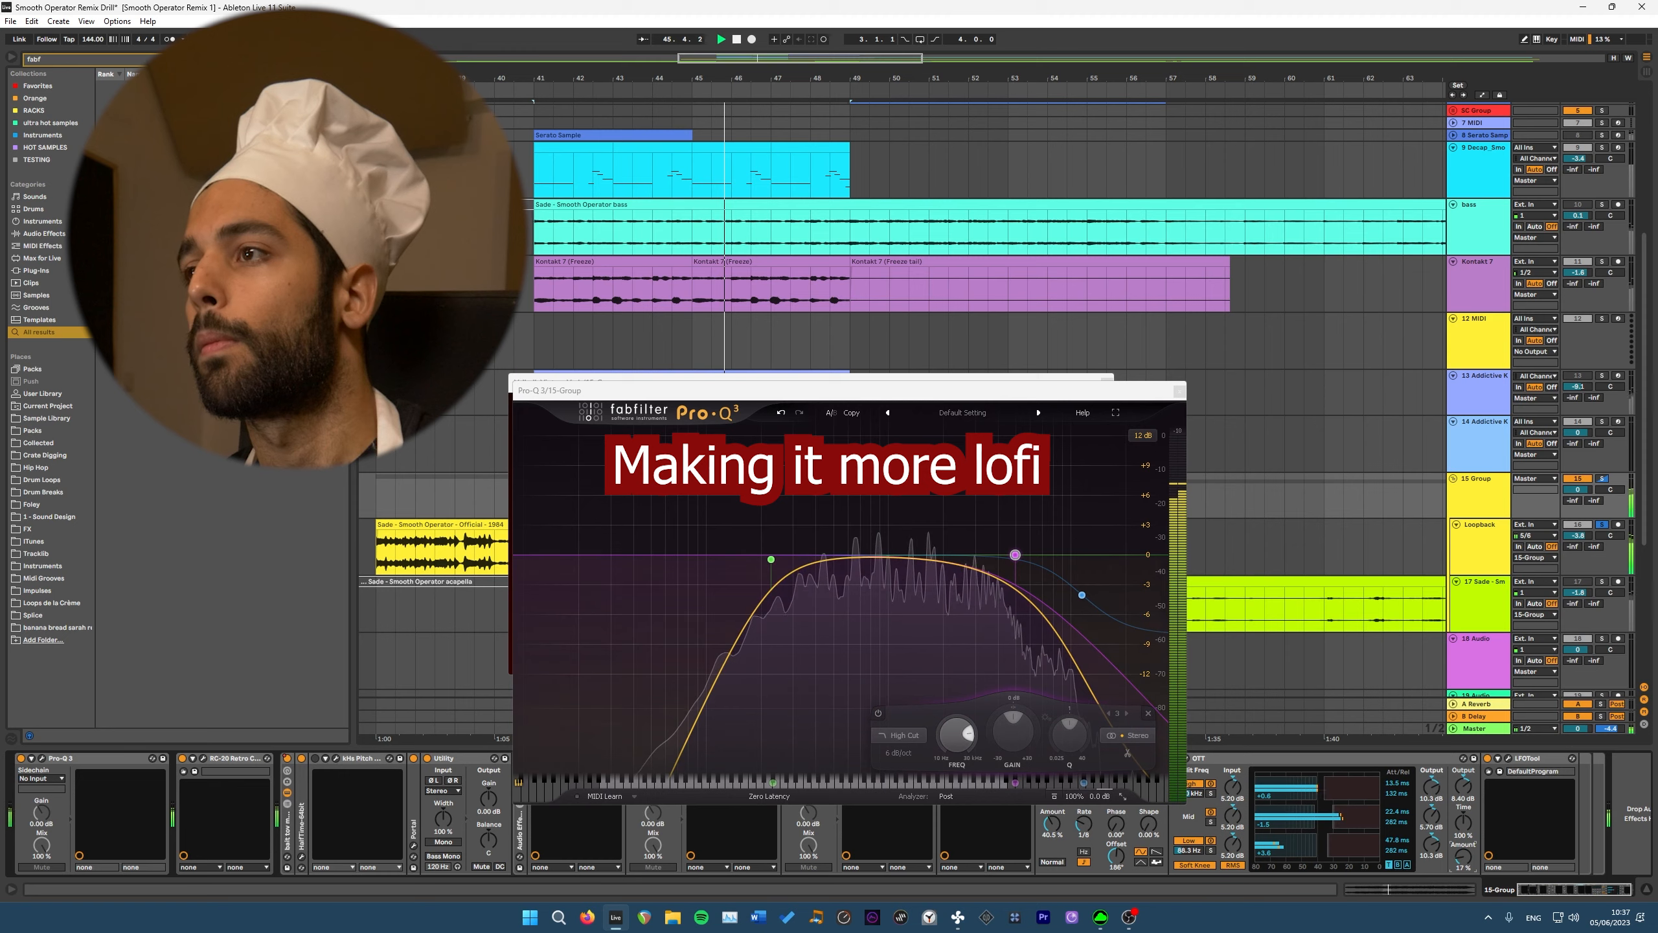
left_click_drag(1015, 554, 1046, 555)
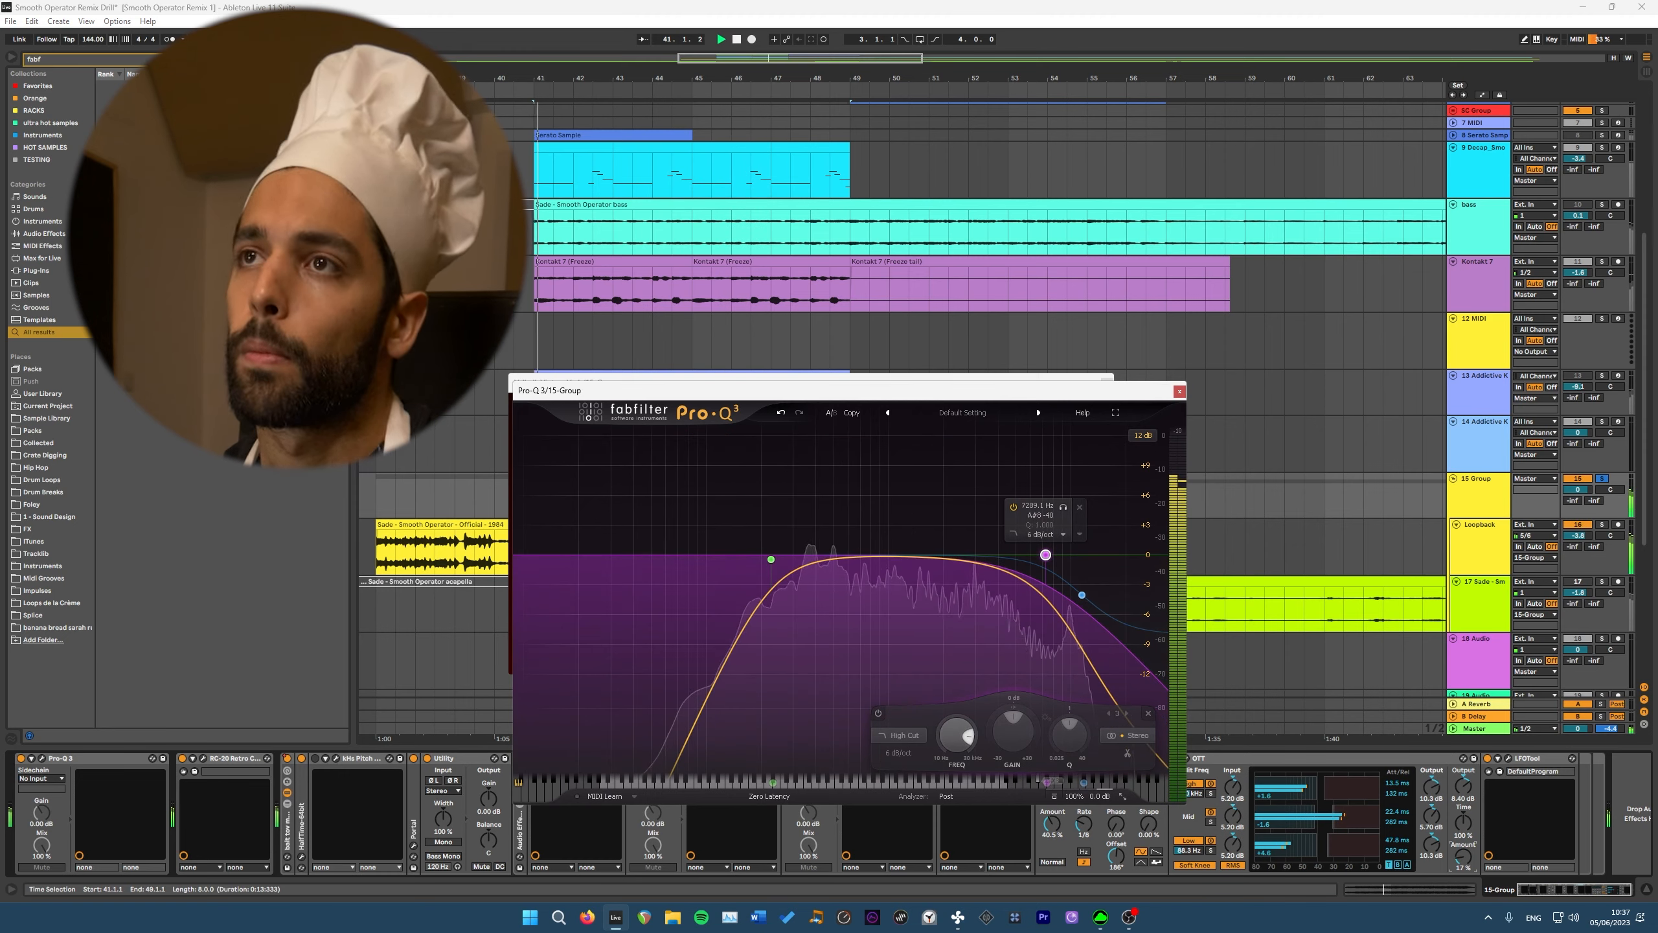
key("ctrl+alt+p")
key("s")
scroll(901, 418, "up", 3)
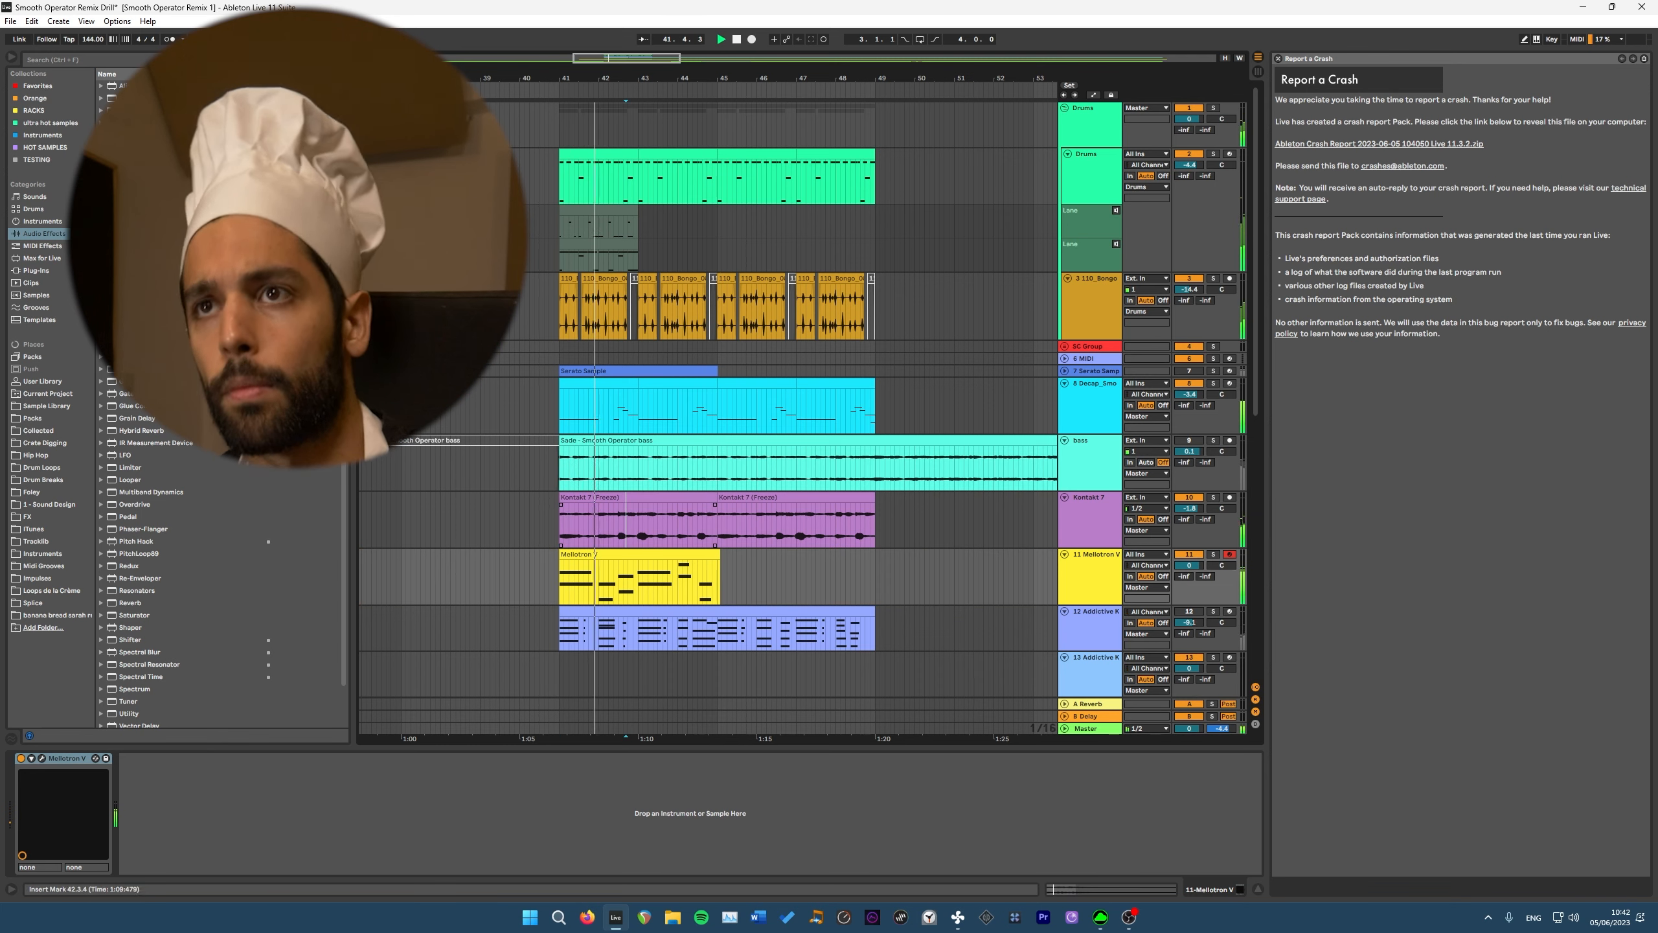
Open the Mellotron V clip's notes and move its last chord, F#3 and D3, to beat 4.3.
double_click(635, 555)
key("ctrl+a")
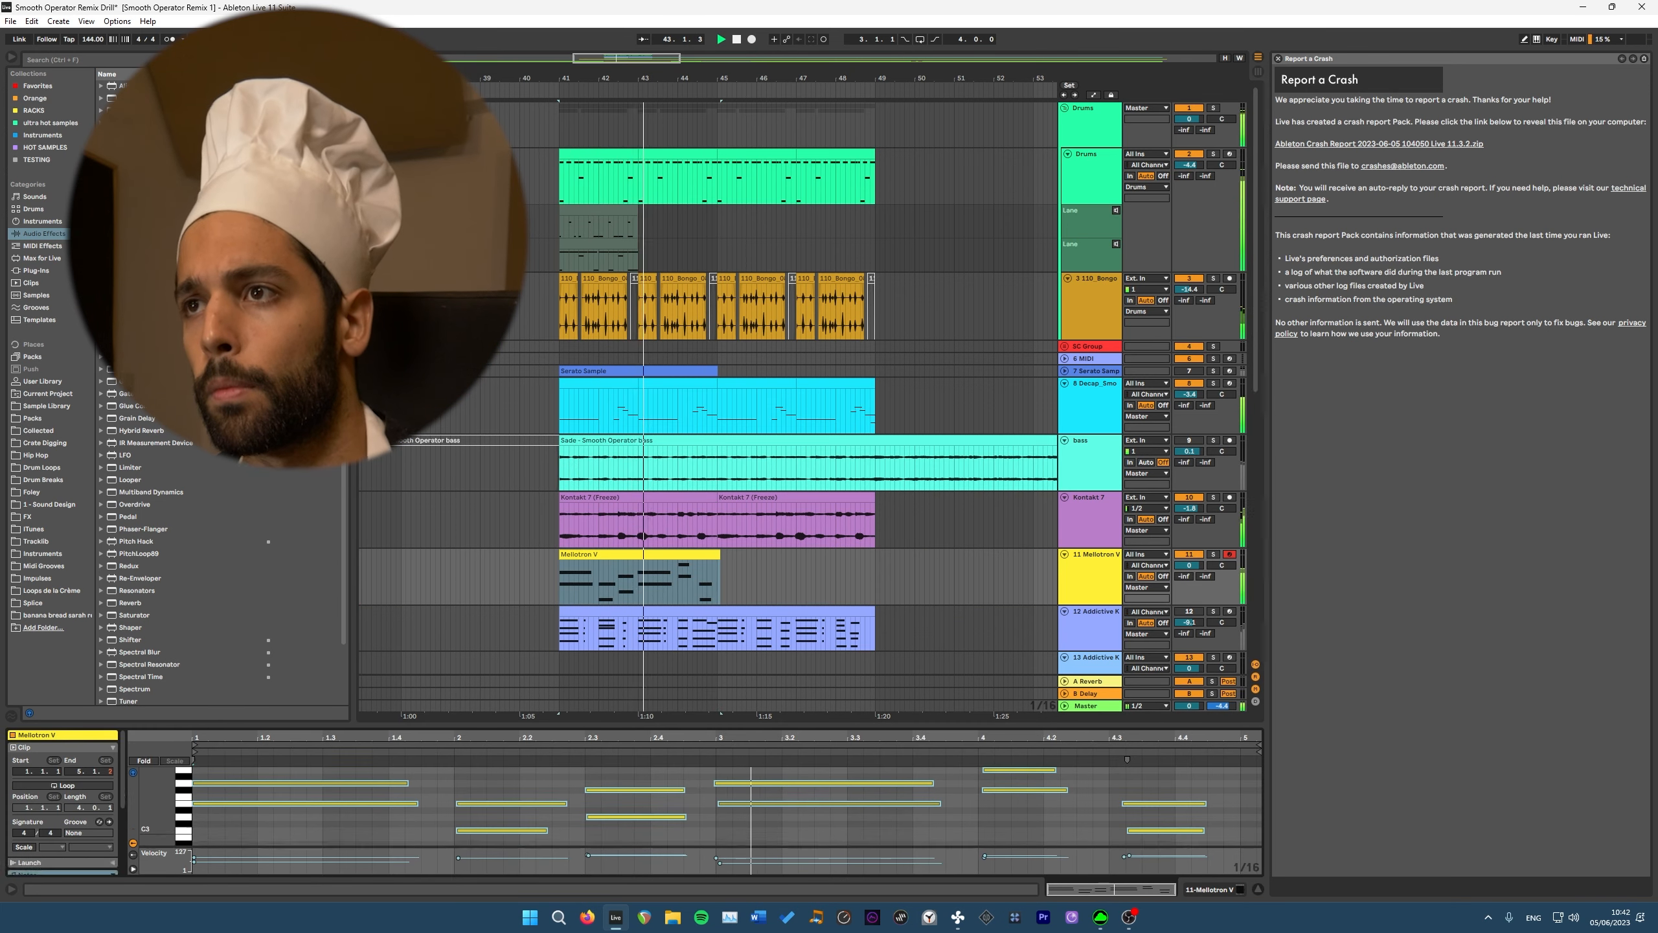
key("ctrl+alt+e")
scroll(1147, 570, "up", 3)
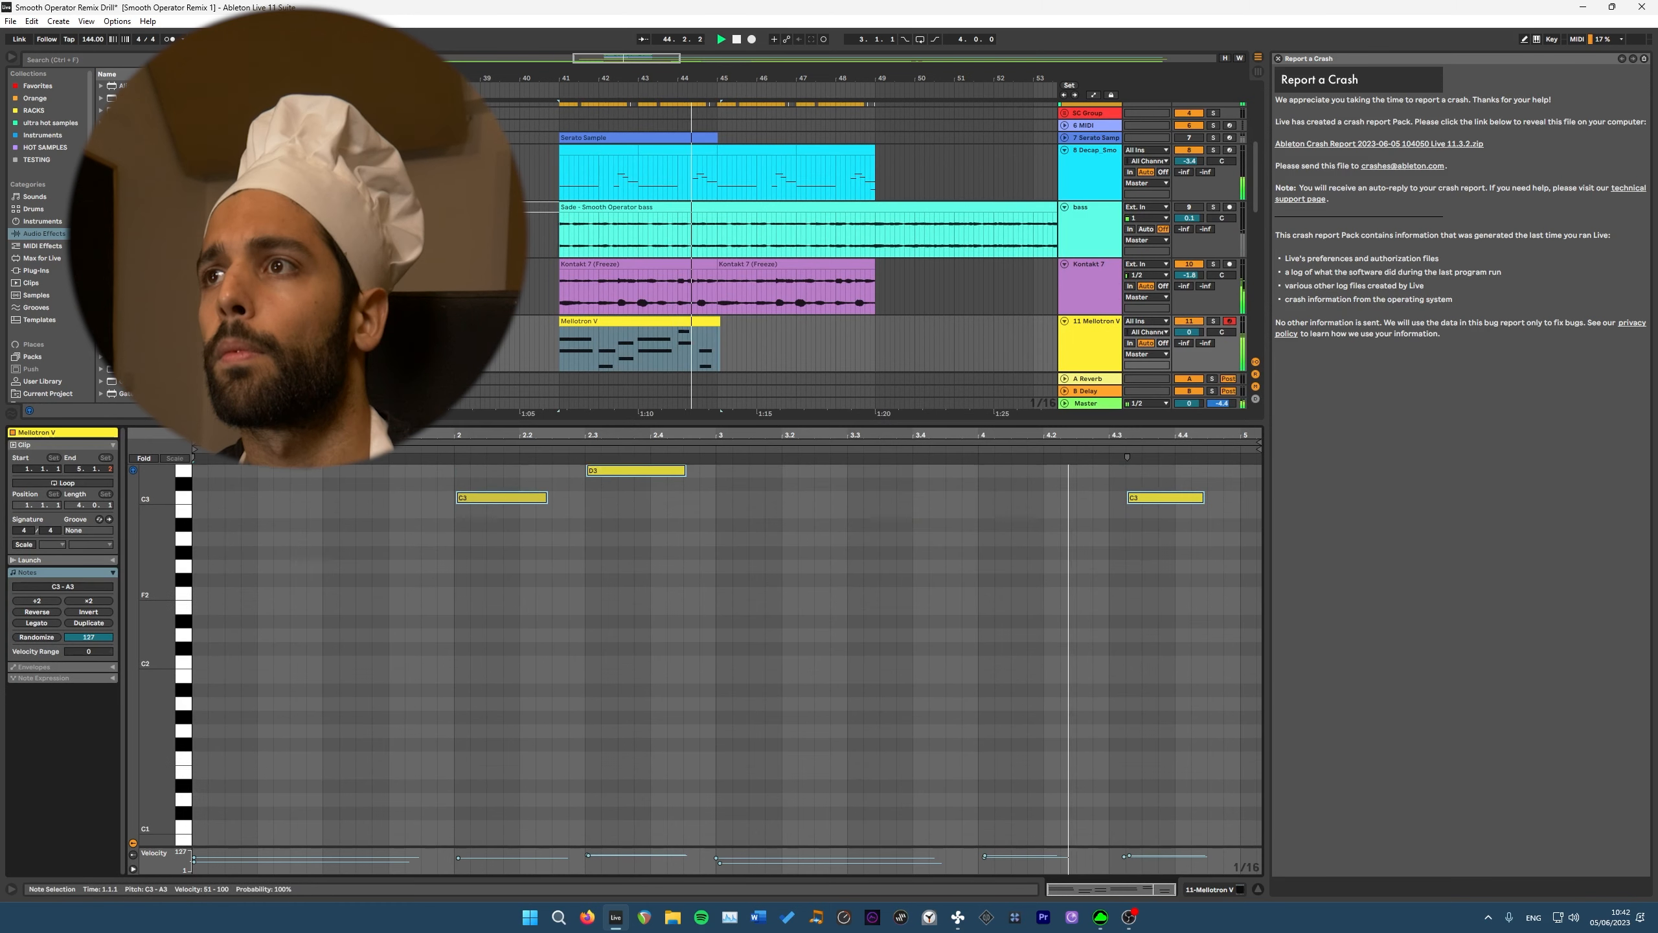
scroll(1147, 569, "up", 3)
key("space")
left_click_drag(1146, 571, 1136, 609)
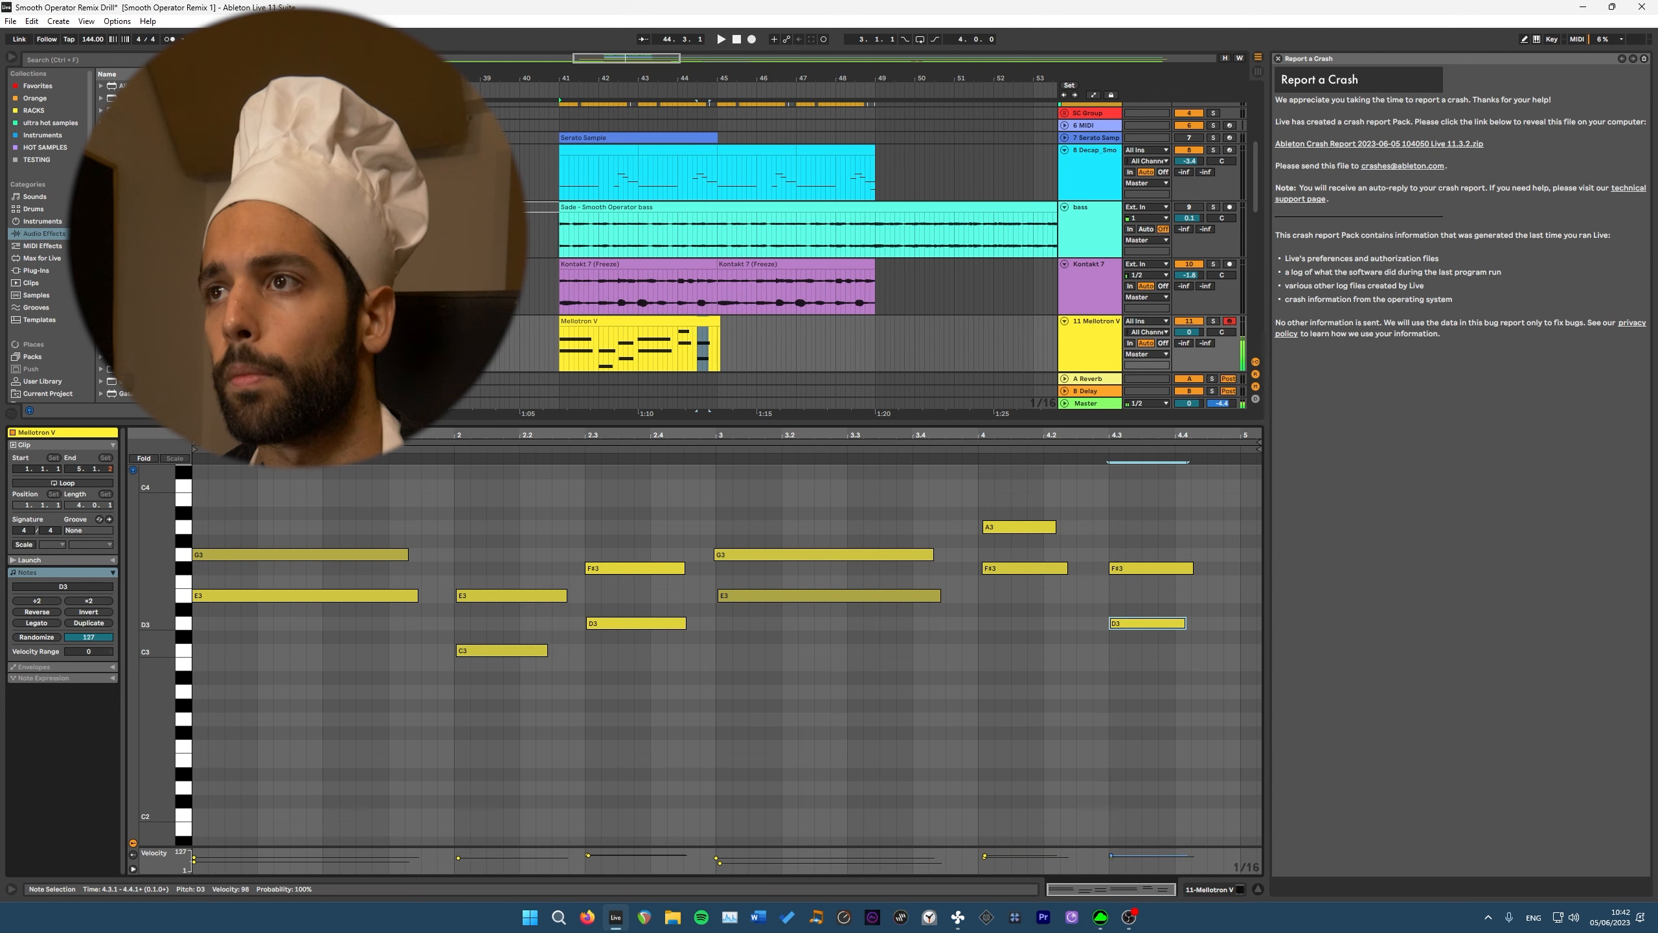
Quantize all notes of the Mellotron V clip to 1/16, adjusting both note starts and note ends.
key("ctrl+a")
right_click(802, 595)
left_click(842, 618)
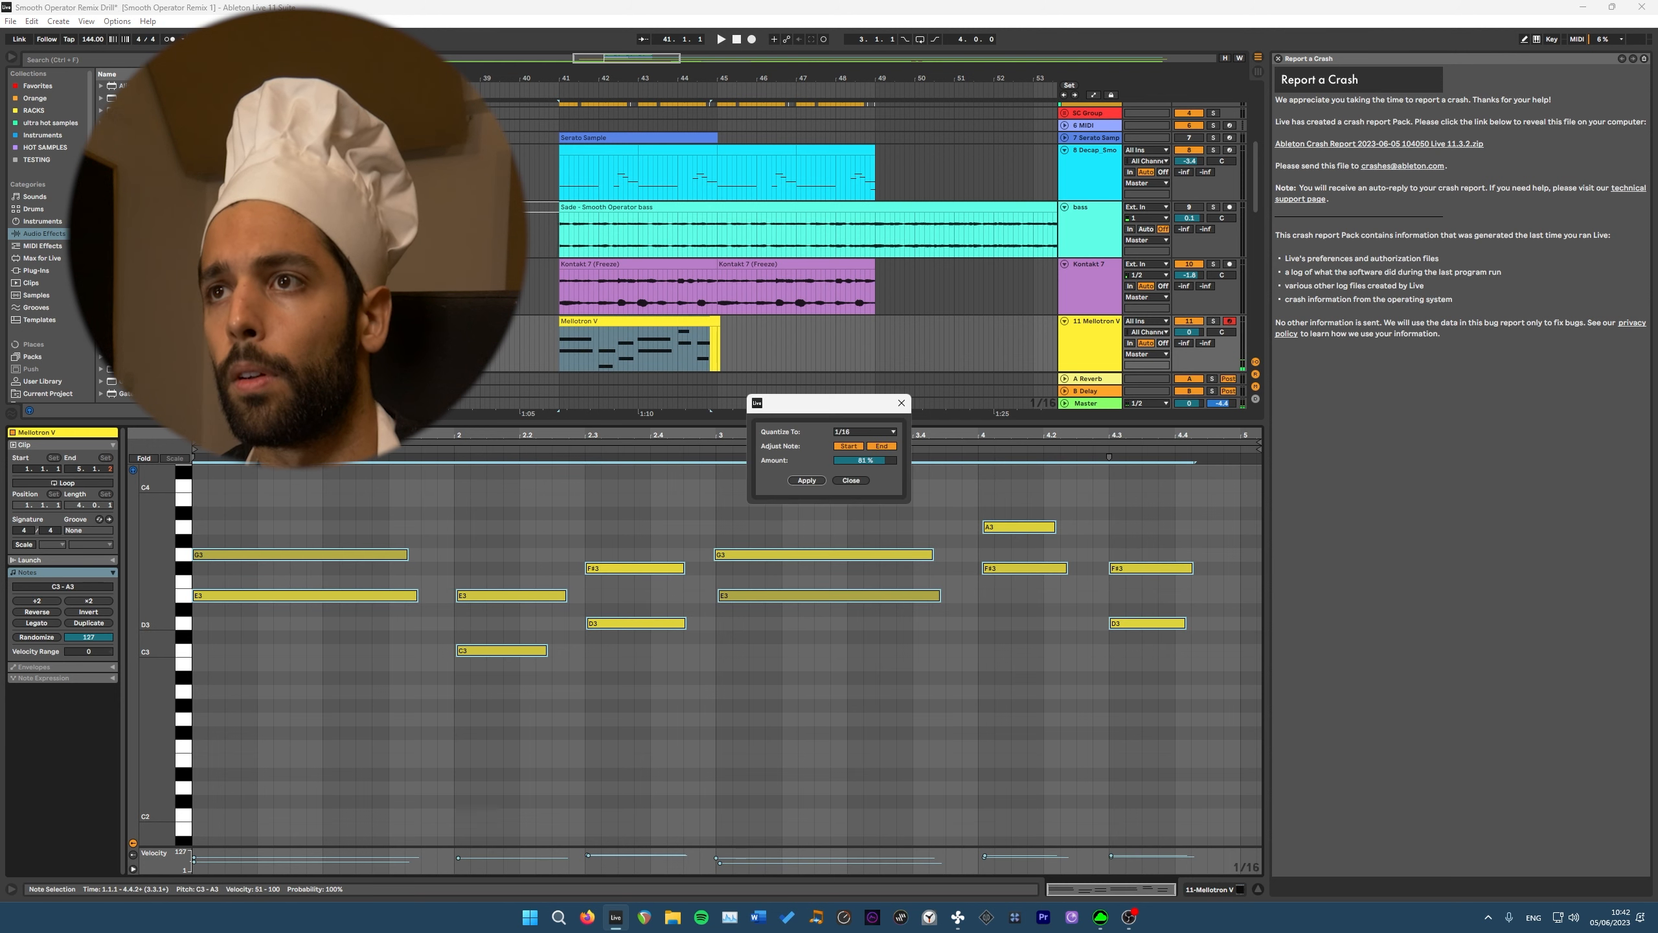
key("Return")
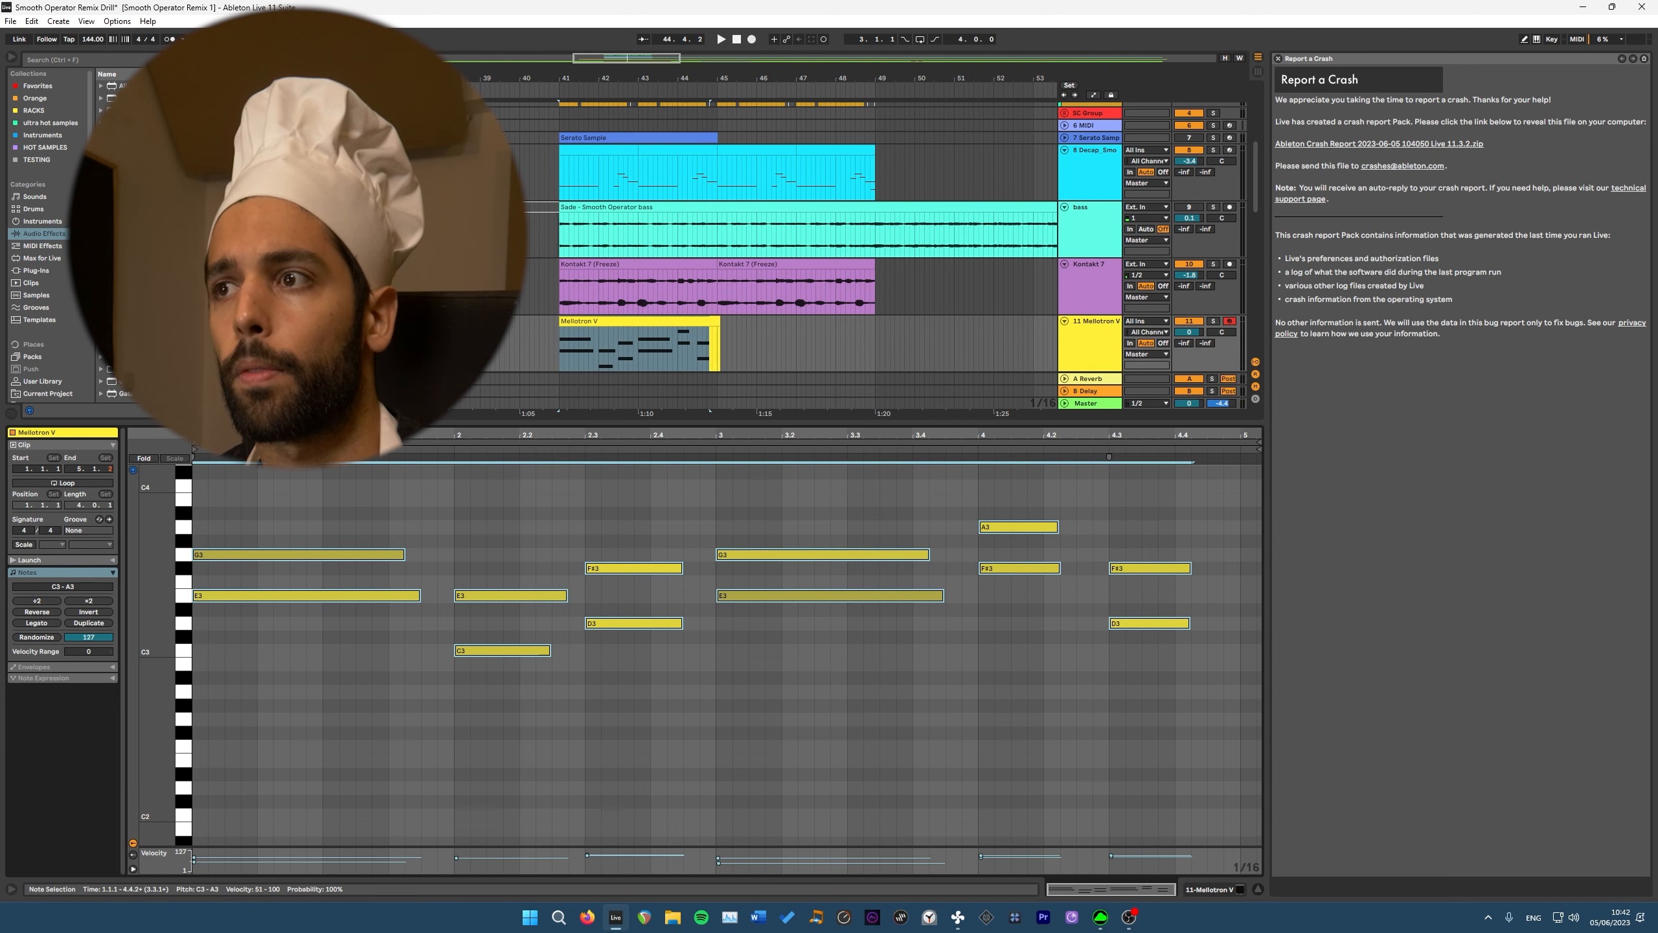
Lower the Mellotron V track's volume, add ValhallaVintageVerb to it, and listen to the track in solo.
left_click_drag(1189, 332, 1189, 346)
left_click(1089, 353)
key("ctrl+f")
type("valha")
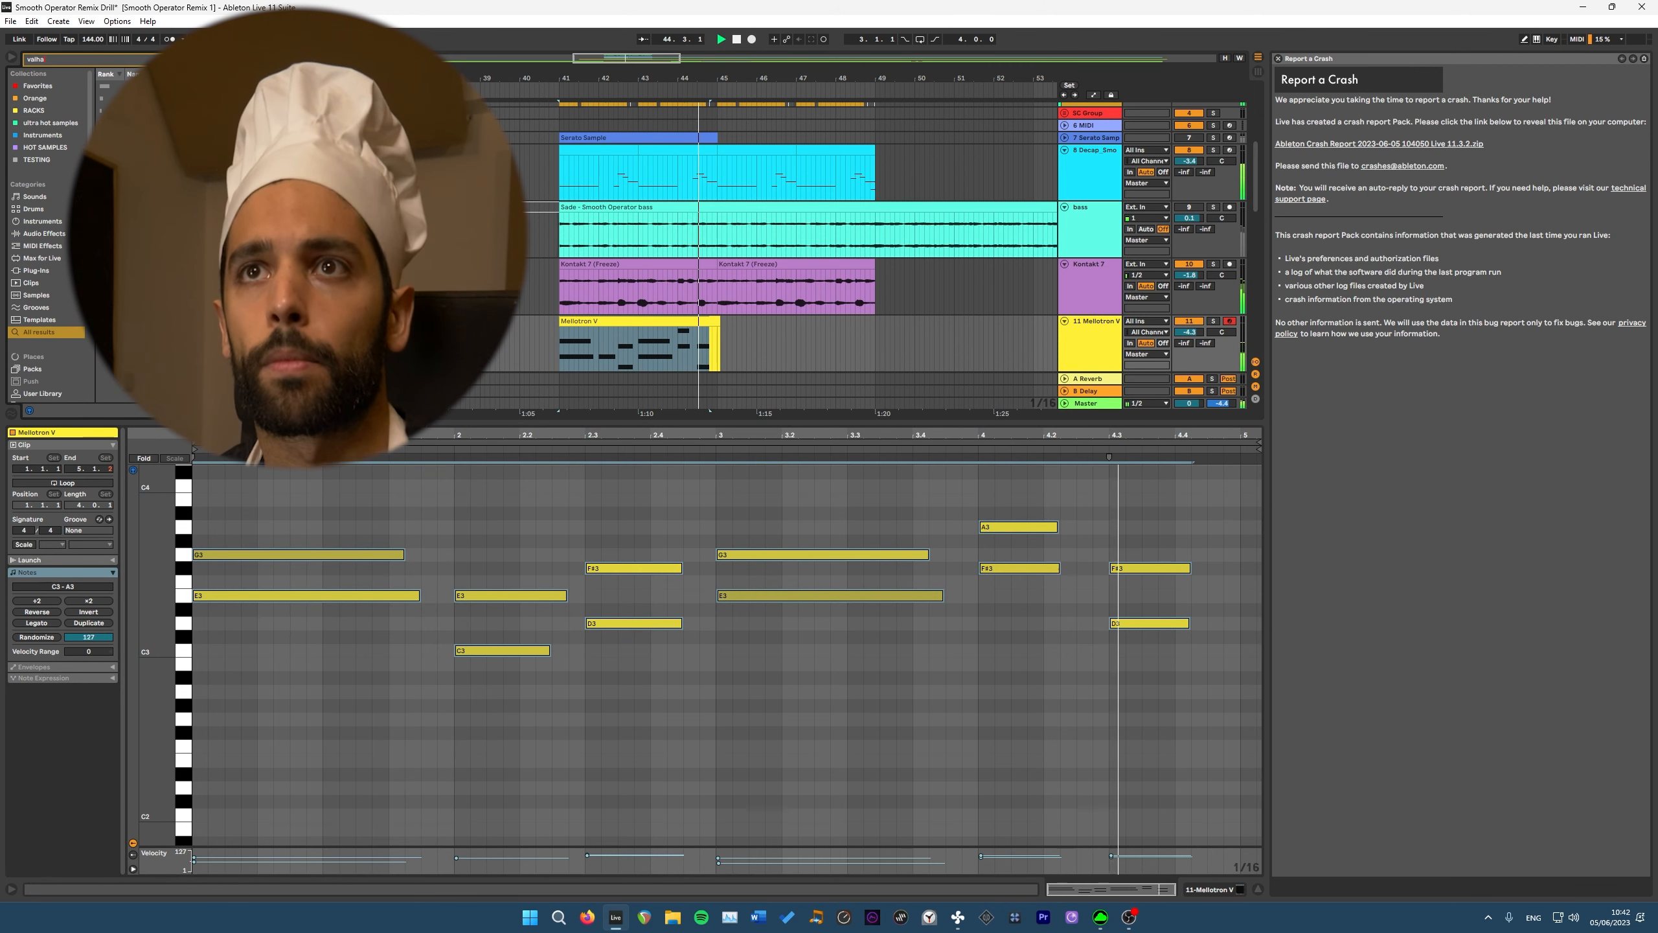
key("Return")
key("s")
key("space")
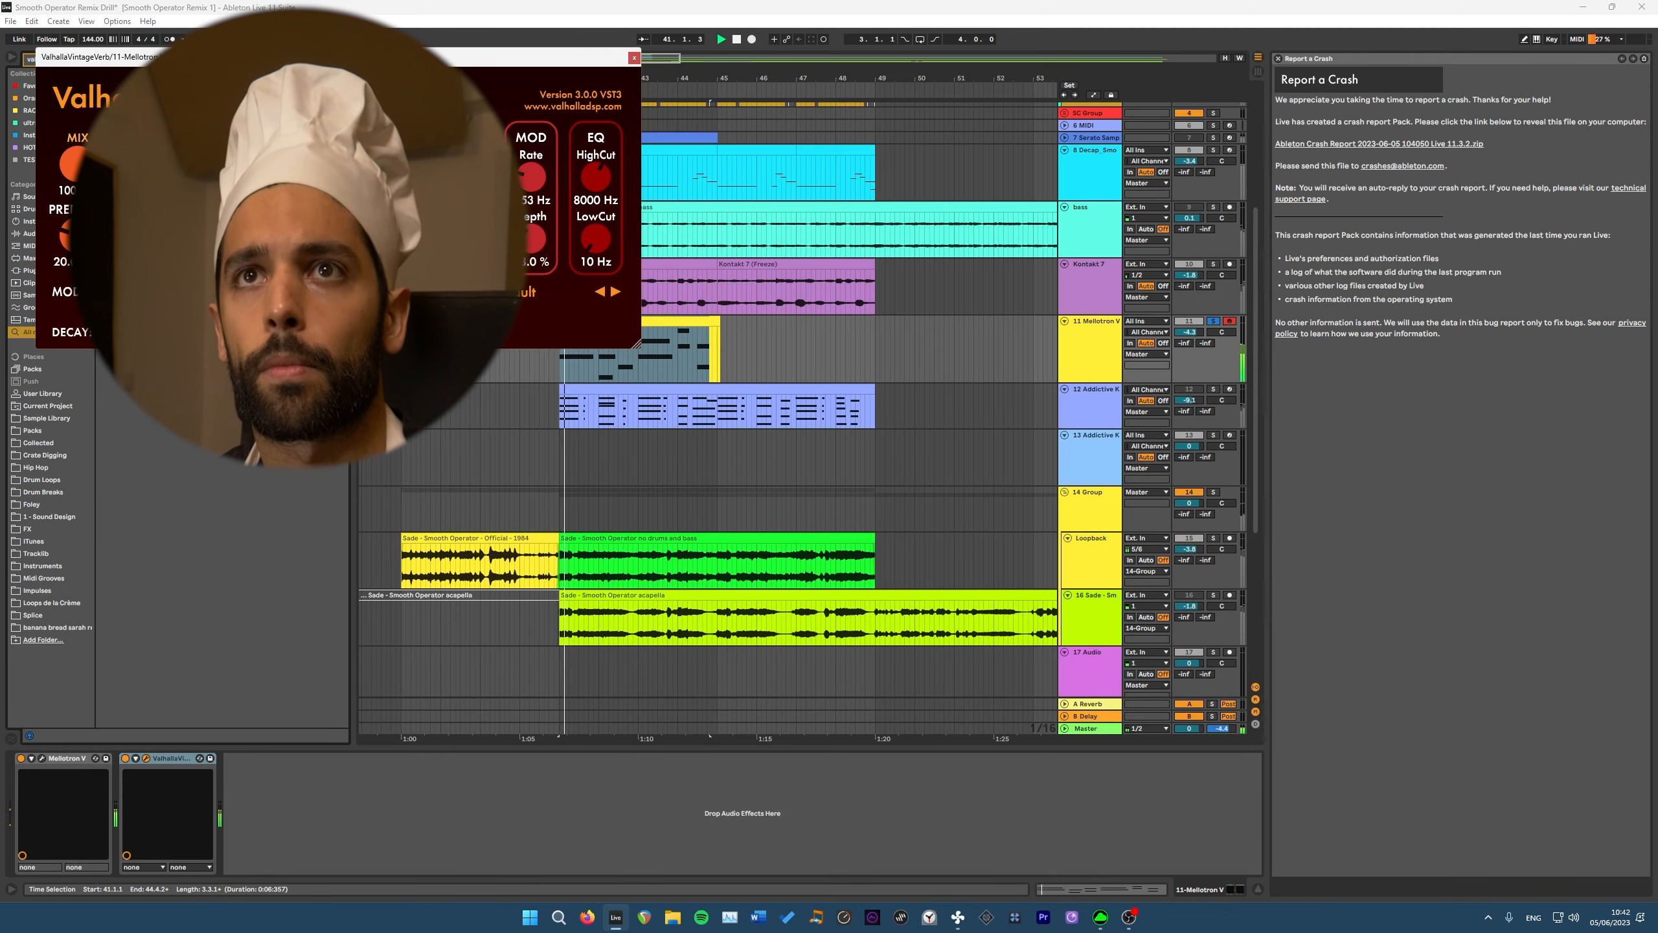
key("Escape")
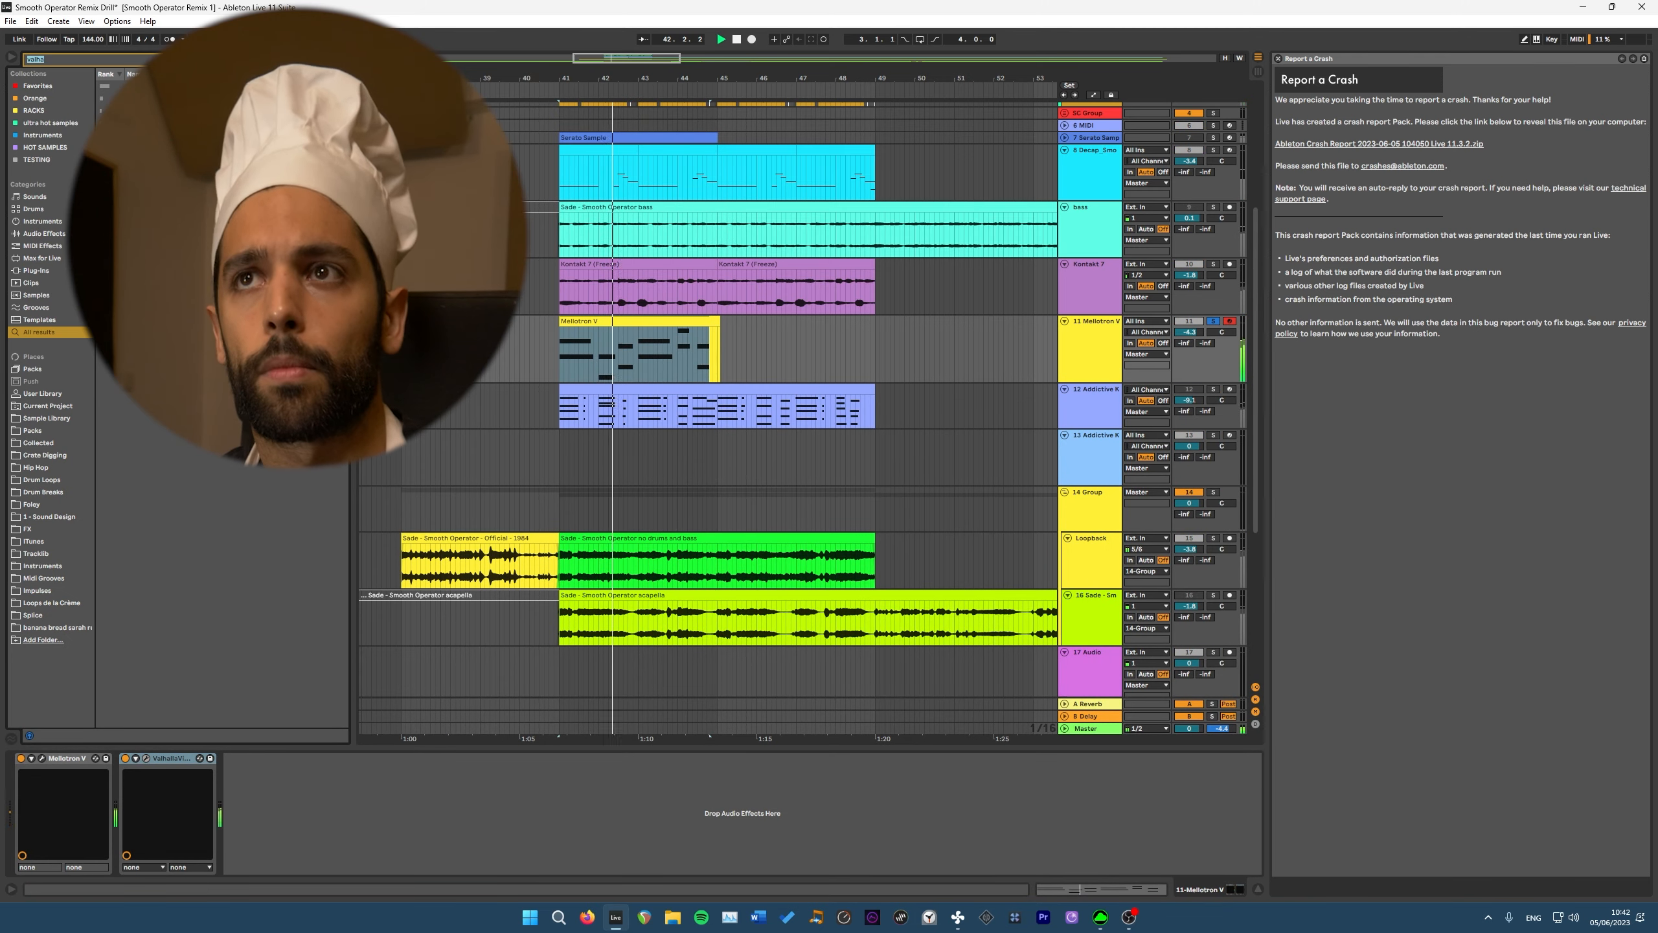
Try the HalfTime effect on the Mellotron V track.
type("halftime vst")
key("Down")
key("Return")
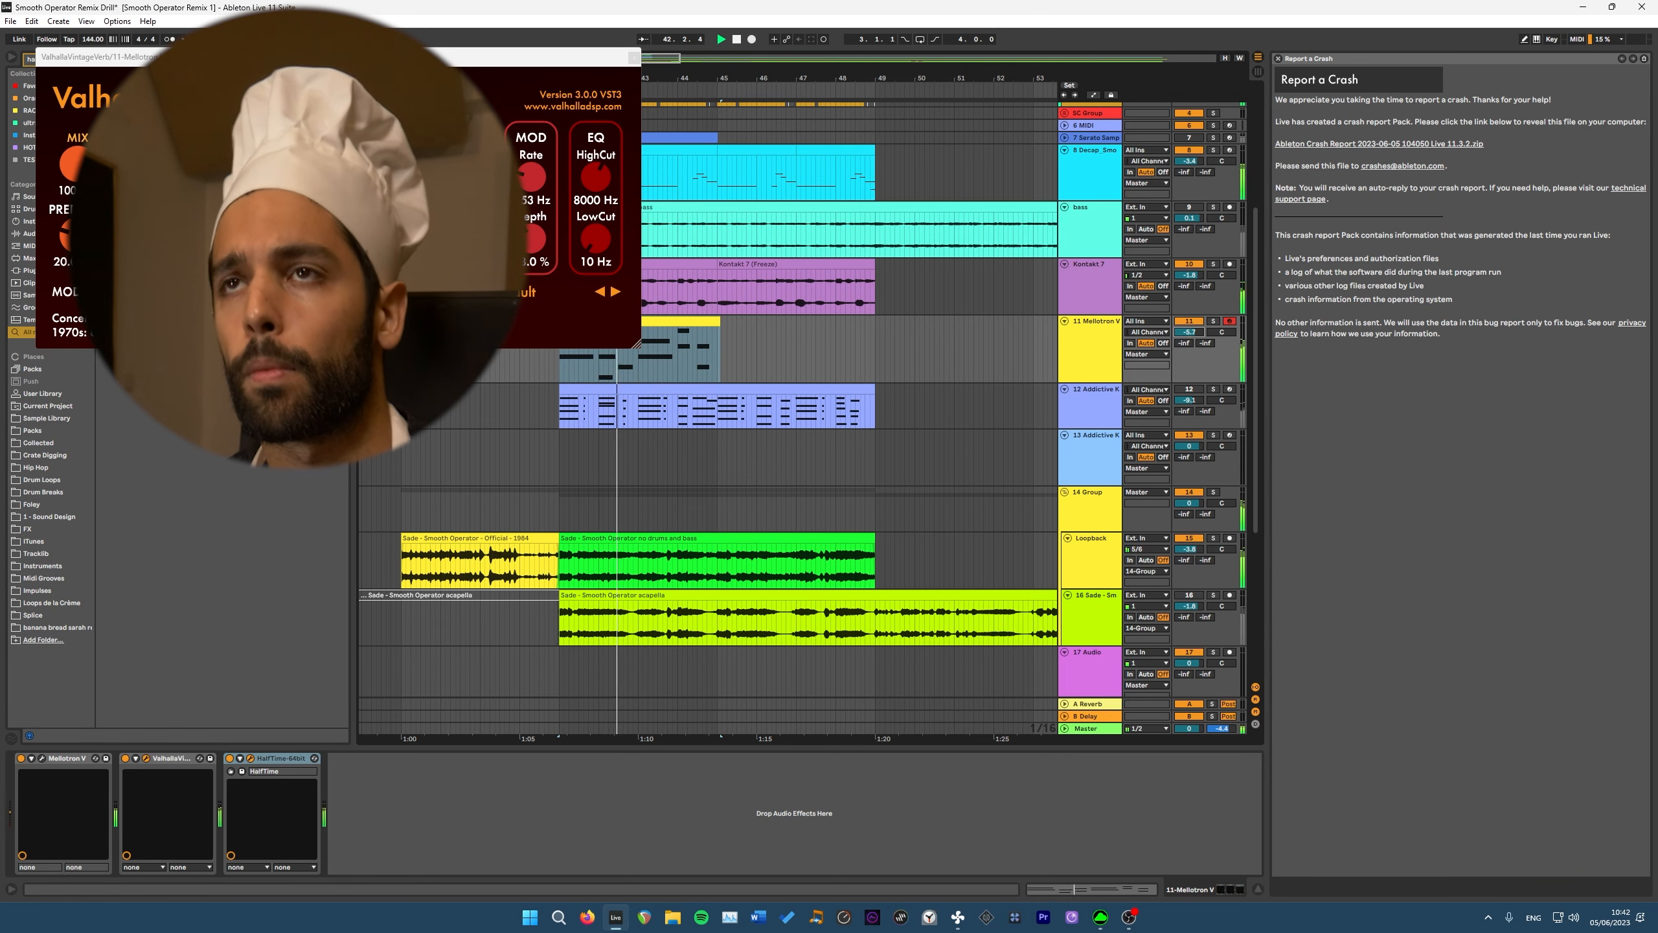
key("ctrl+alt+p")
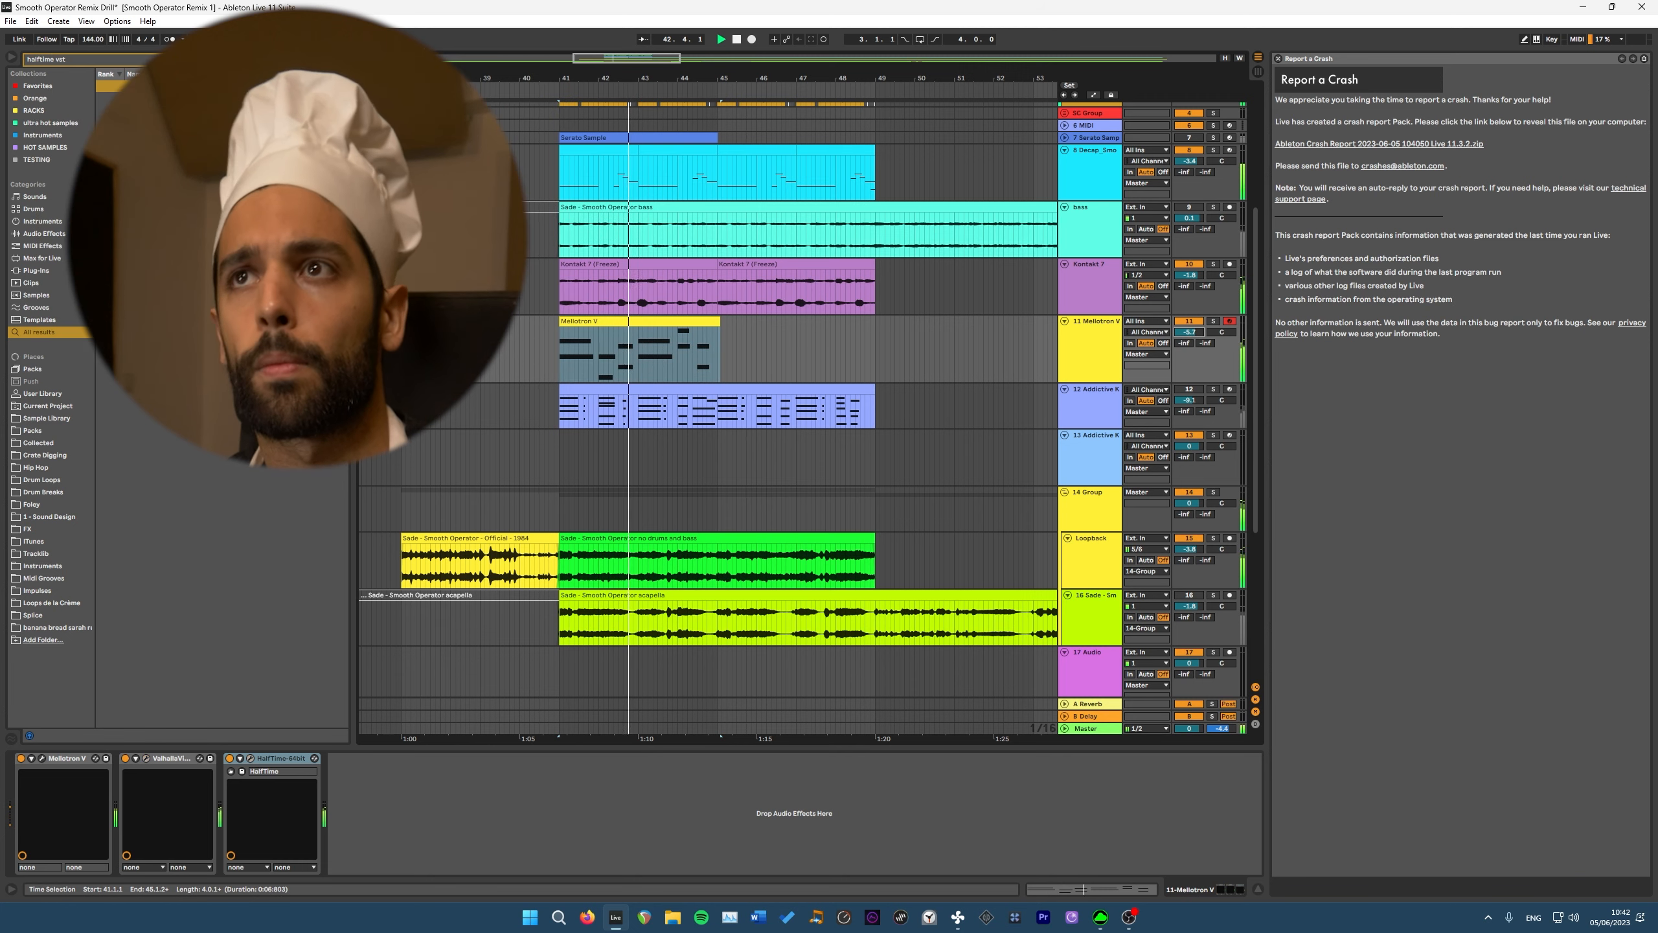
Cut the Mellotron V clip's tail so it ends at bar 45, and remove HalfTime from the track.
left_click(704, 321)
scroll(704, 321, "up", 5)
left_click_drag(795, 358, 765, 358)
left_click_drag(878, 359, 777, 358)
key("Delete")
left_click(735, 322)
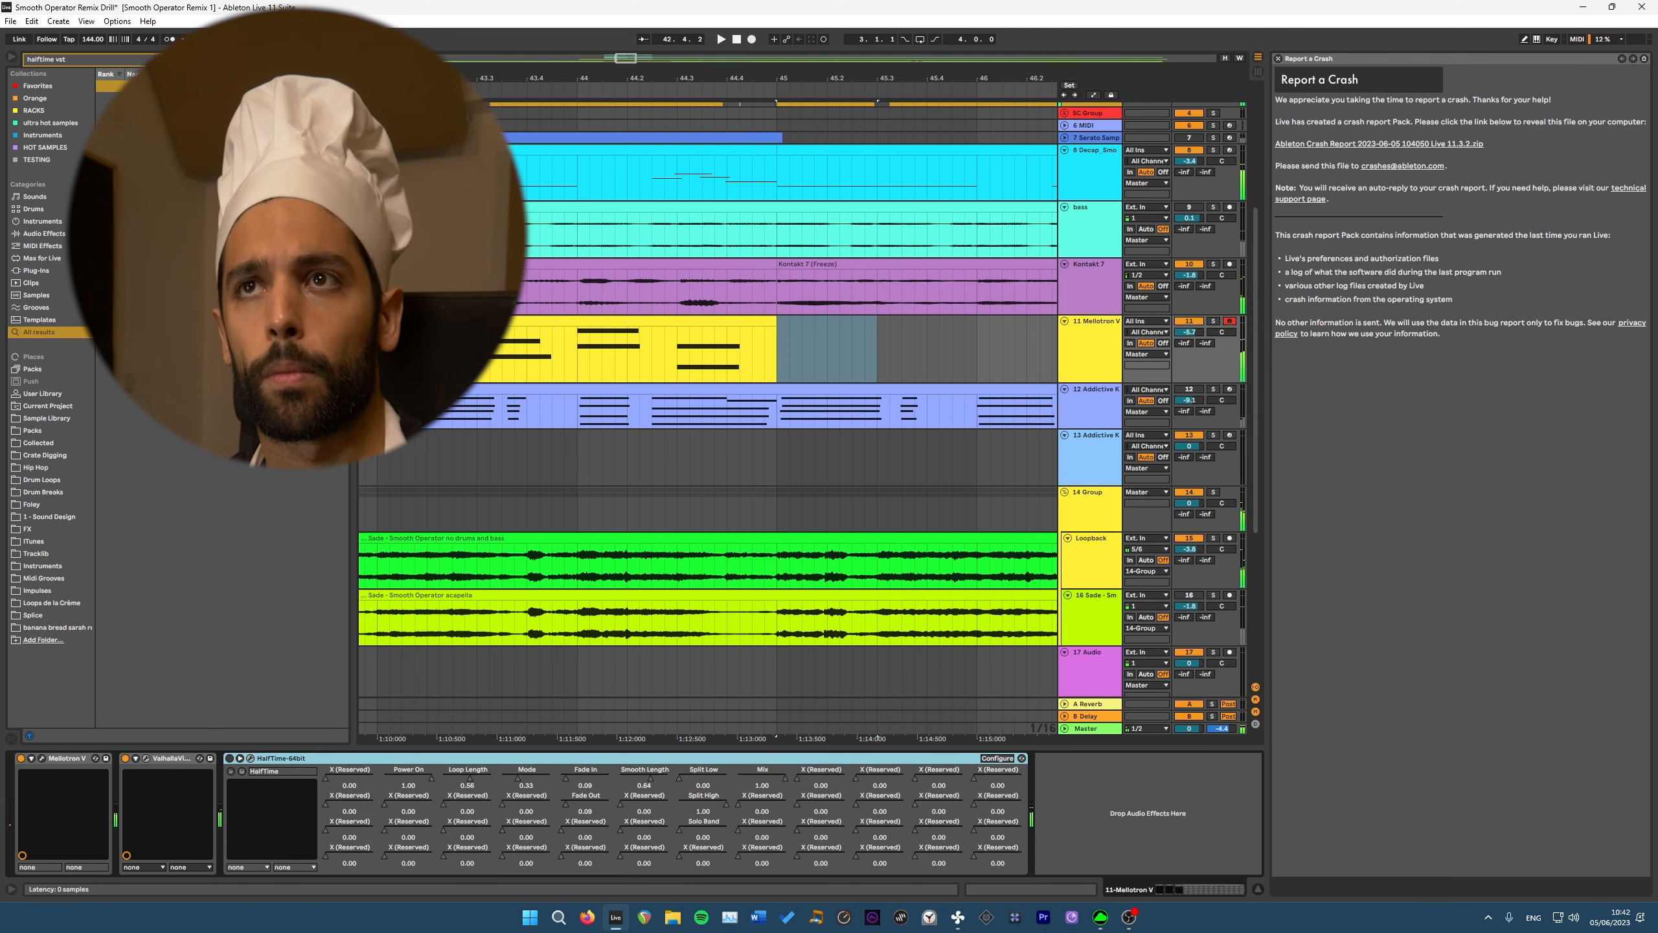
key("Delete")
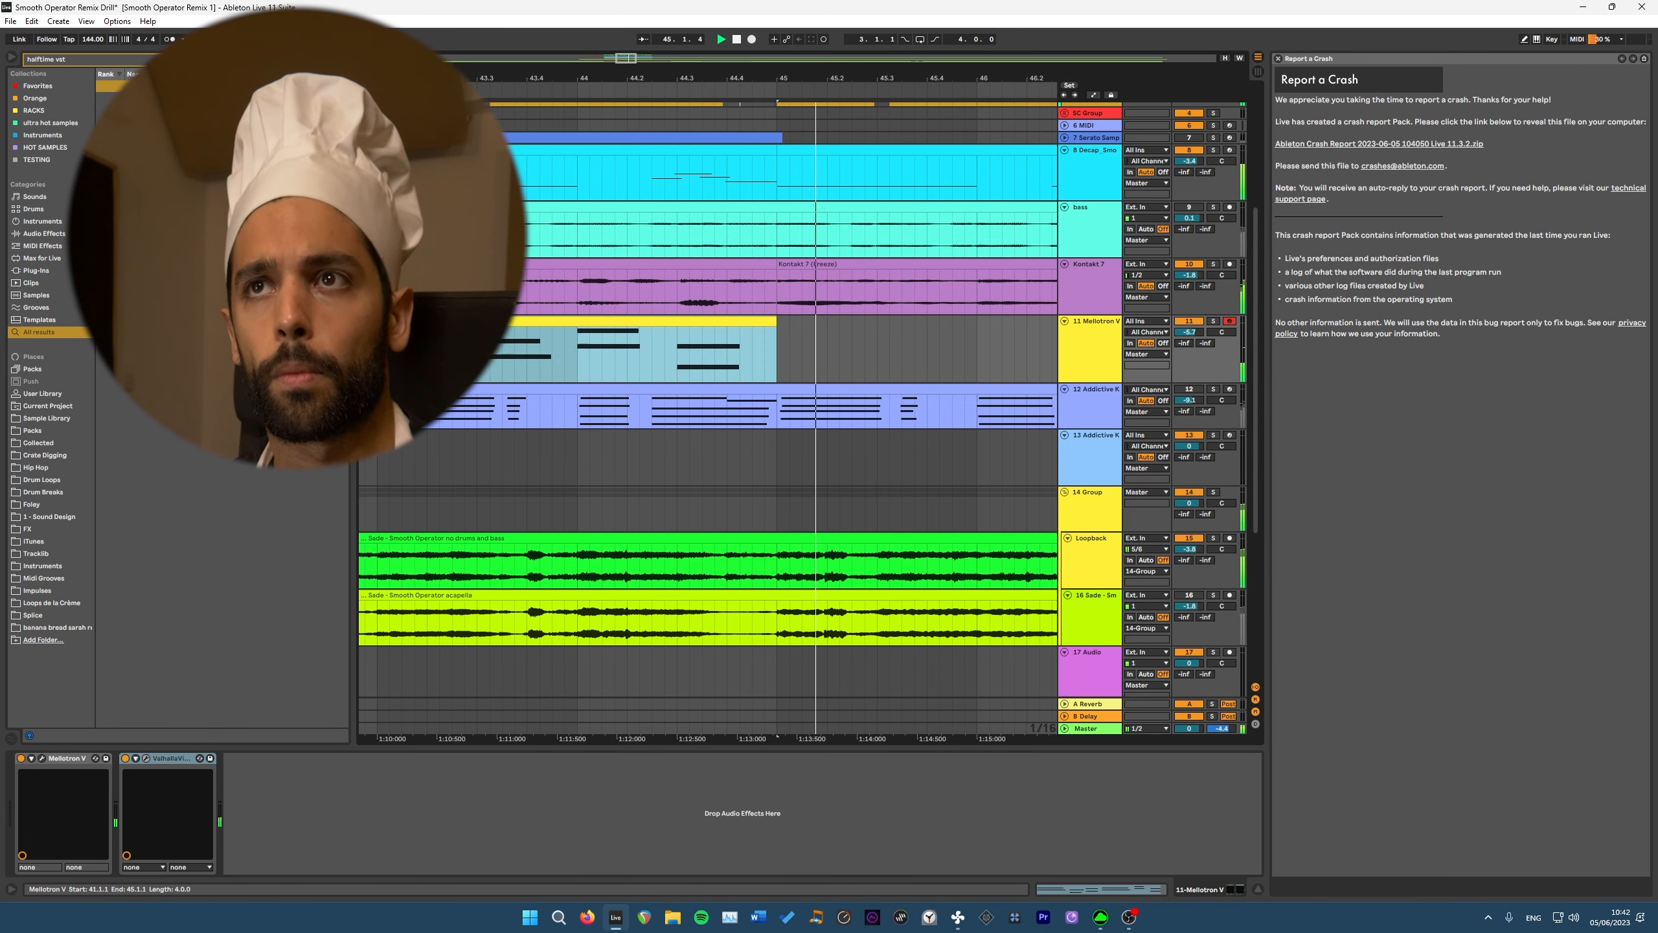
Reopen the Mellotron V clip, unsolo the track, and set its volume to -14.9 dB during playback.
double_click(735, 322)
key("space")
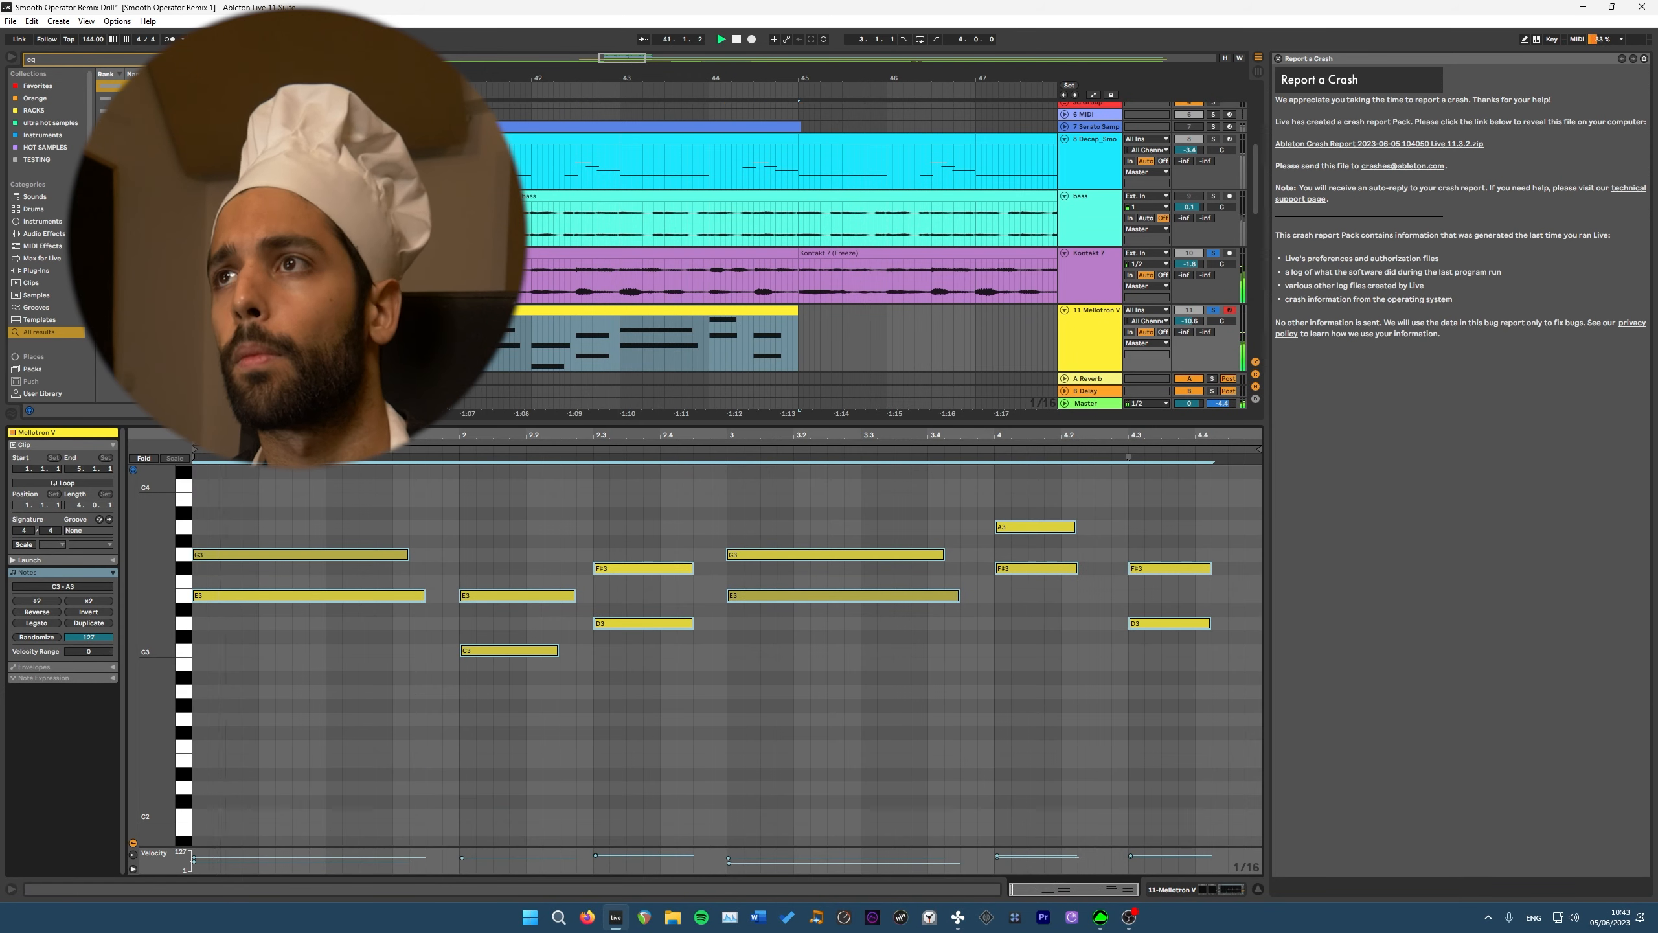
left_click(1213, 311)
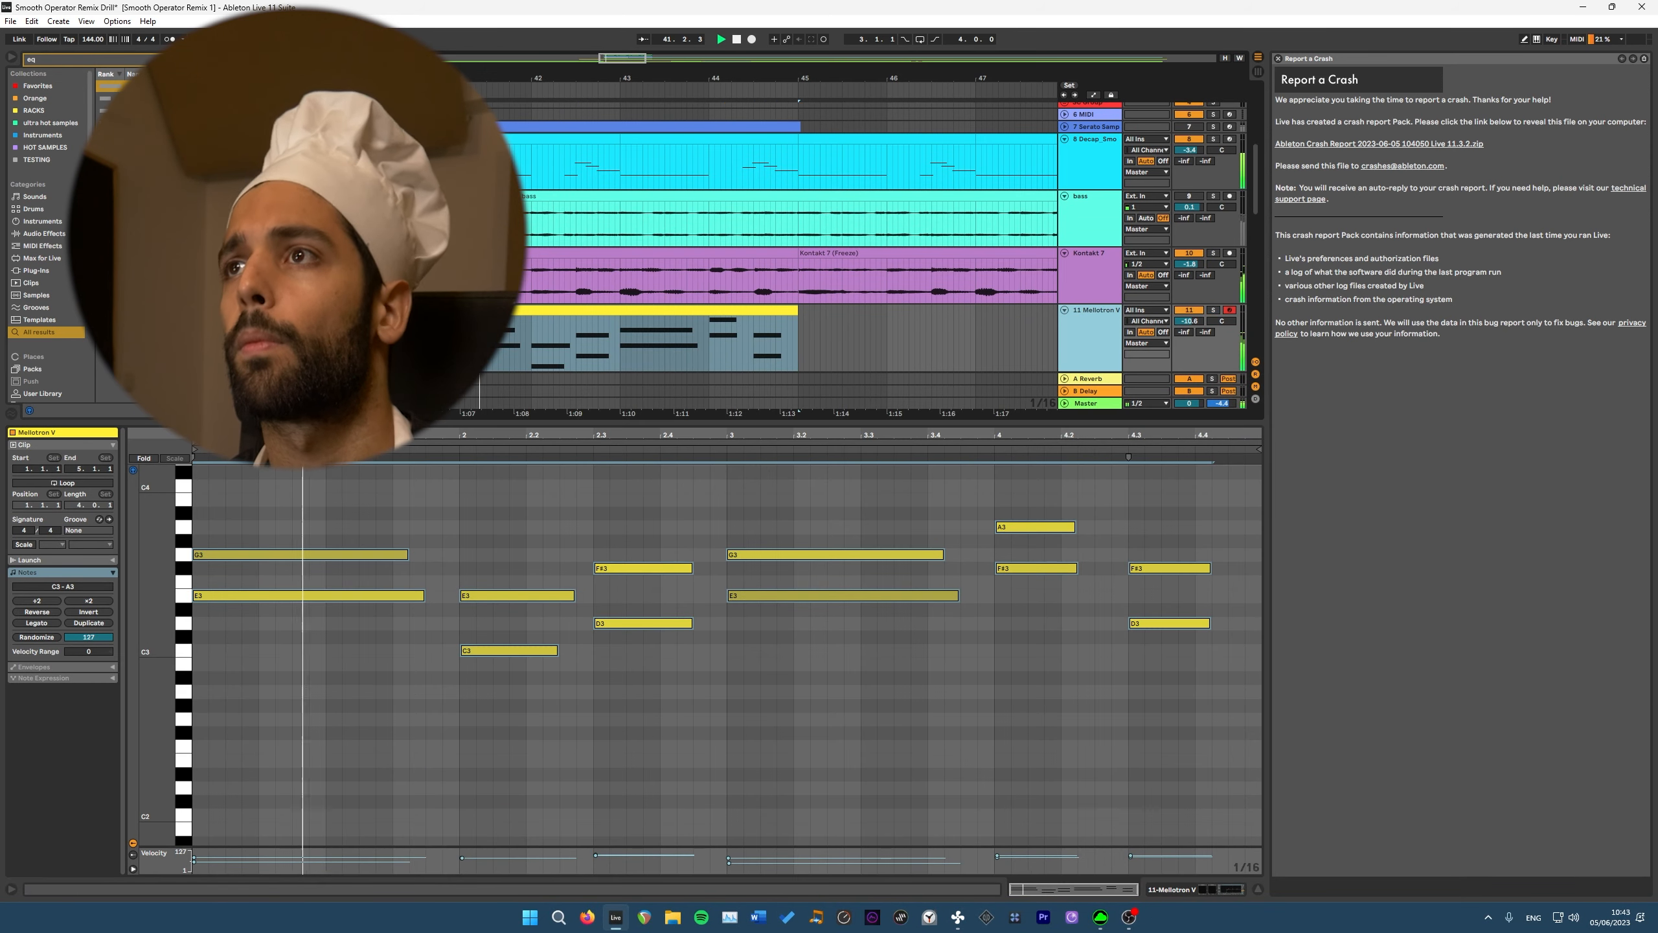
left_click_drag(1189, 321, 1190, 344)
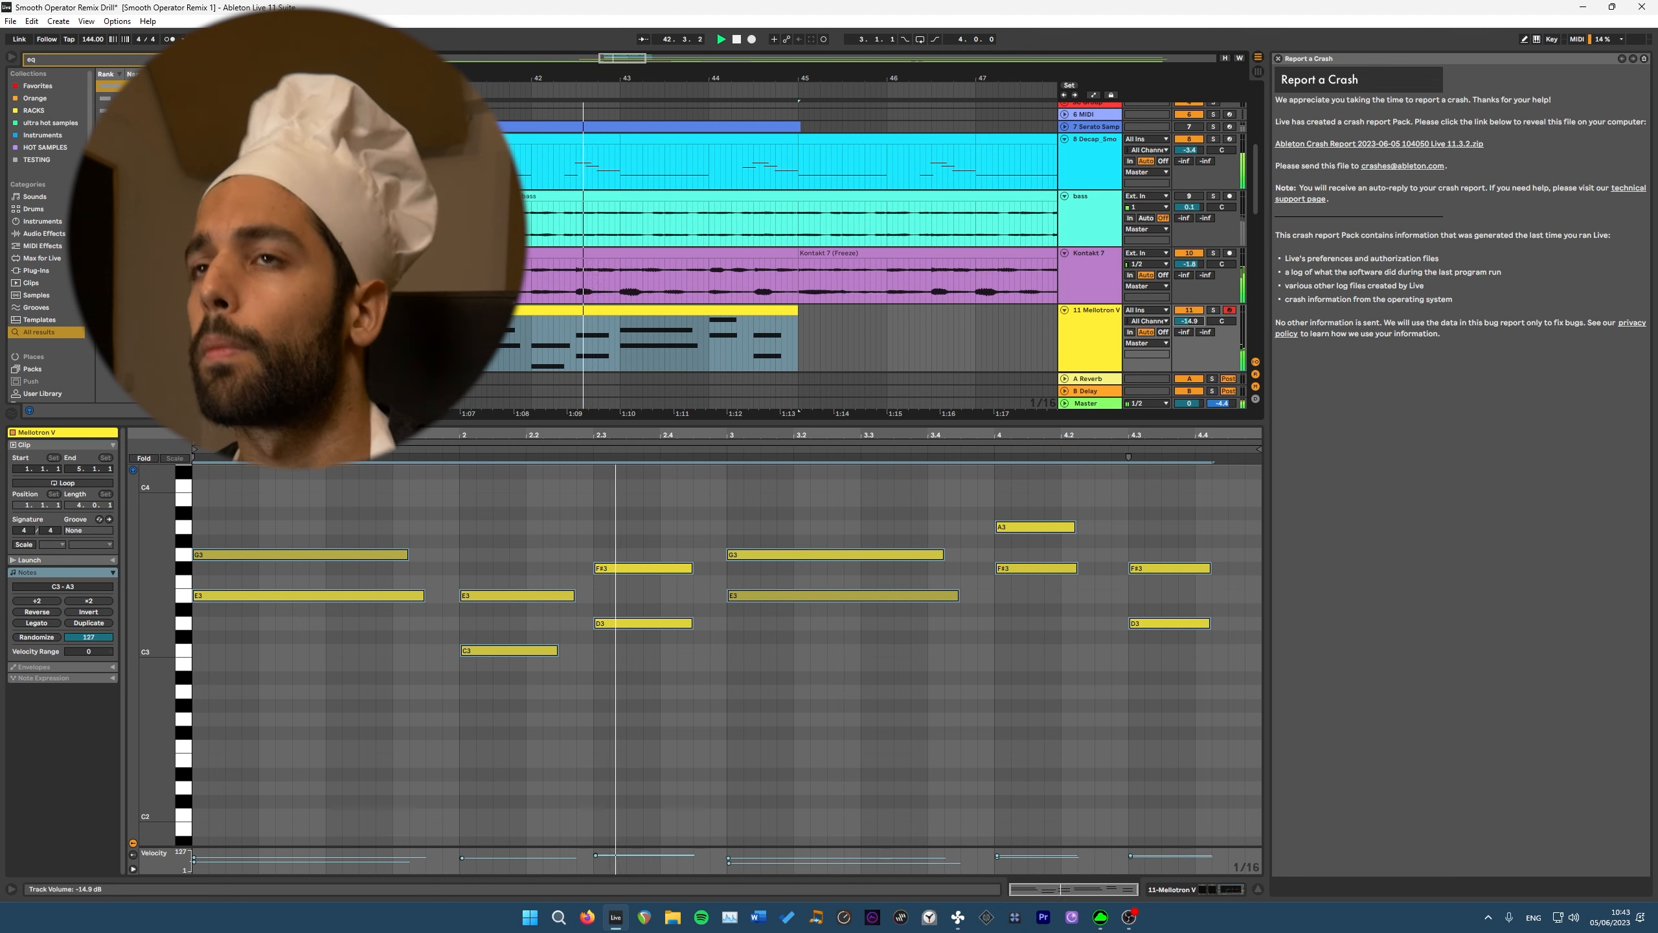
Lower the Mellotron V volume slightly further and duplicate its four-bar clip to bar 45, returning to the first clip.
scroll(1190, 321, "down", 1)
left_click_drag(1190, 282, 1189, 287)
left_click(1090, 295)
left_click(731, 271)
key("ctrl+d")
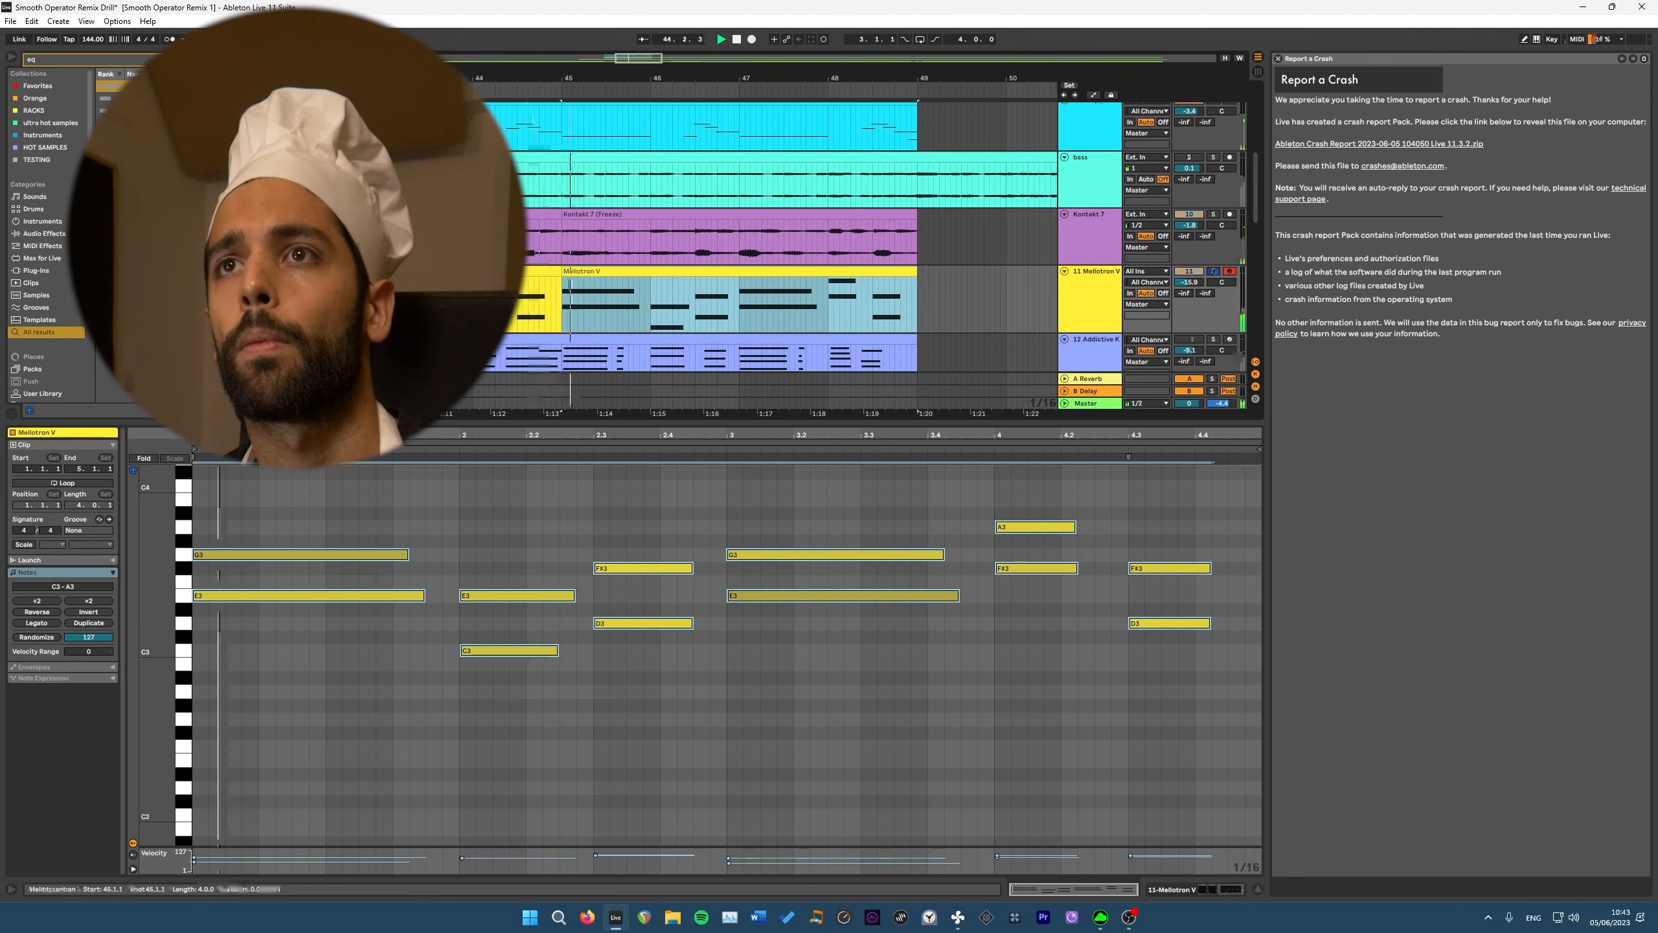
left_click(537, 271)
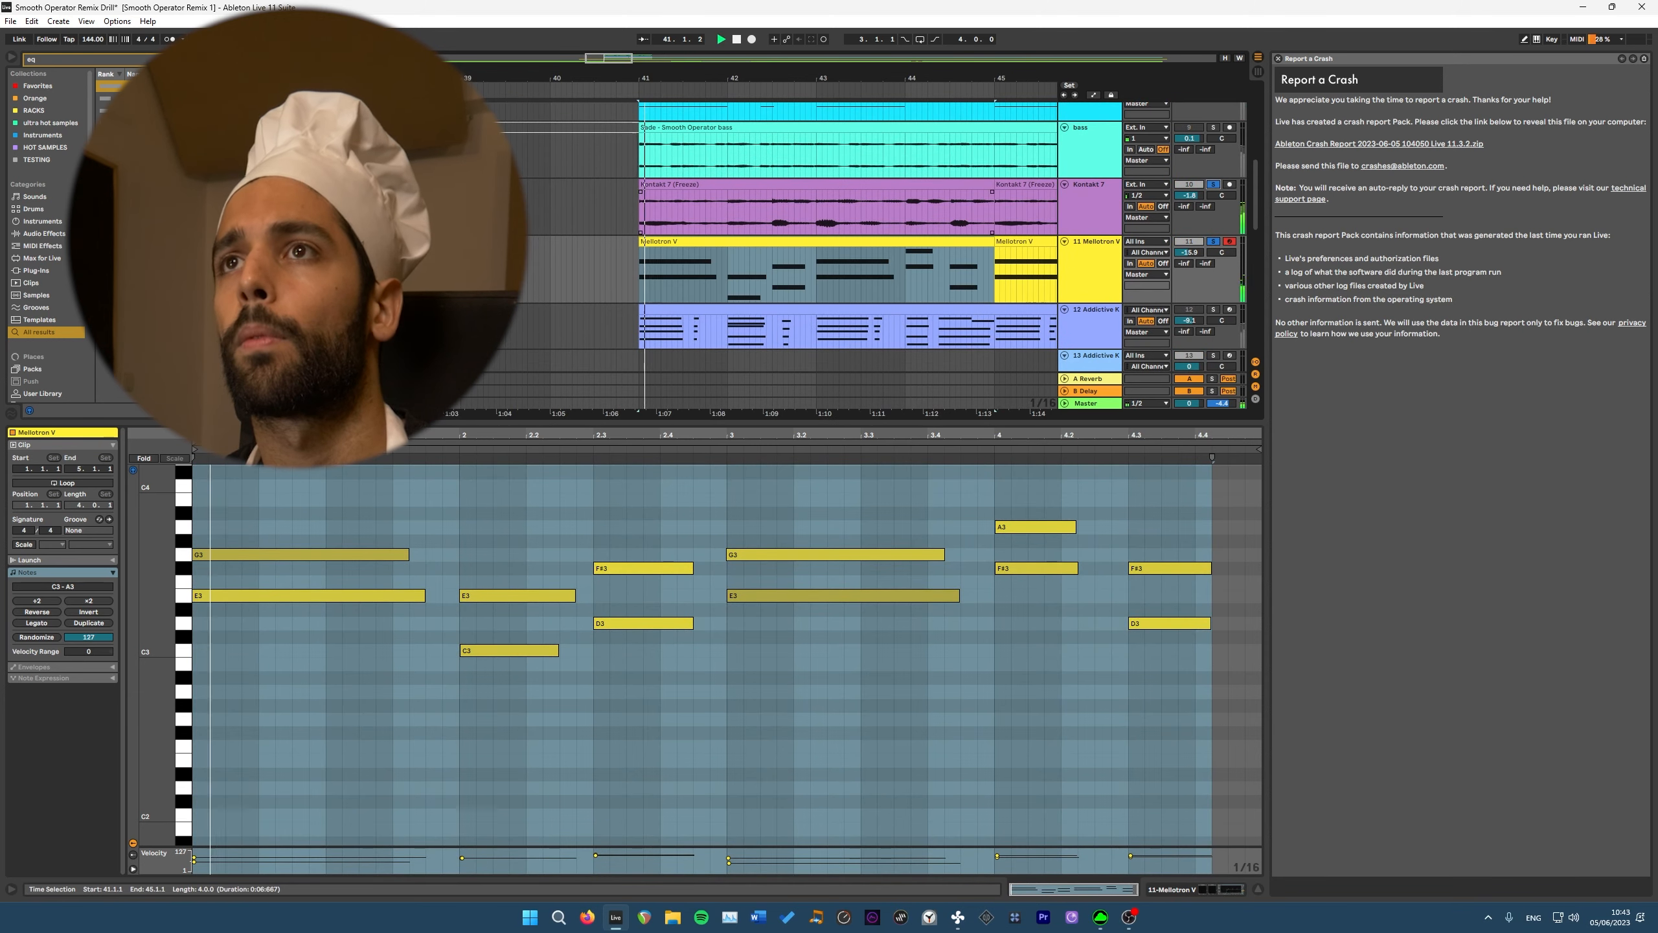
left_click_drag(366, 533, 401, 599)
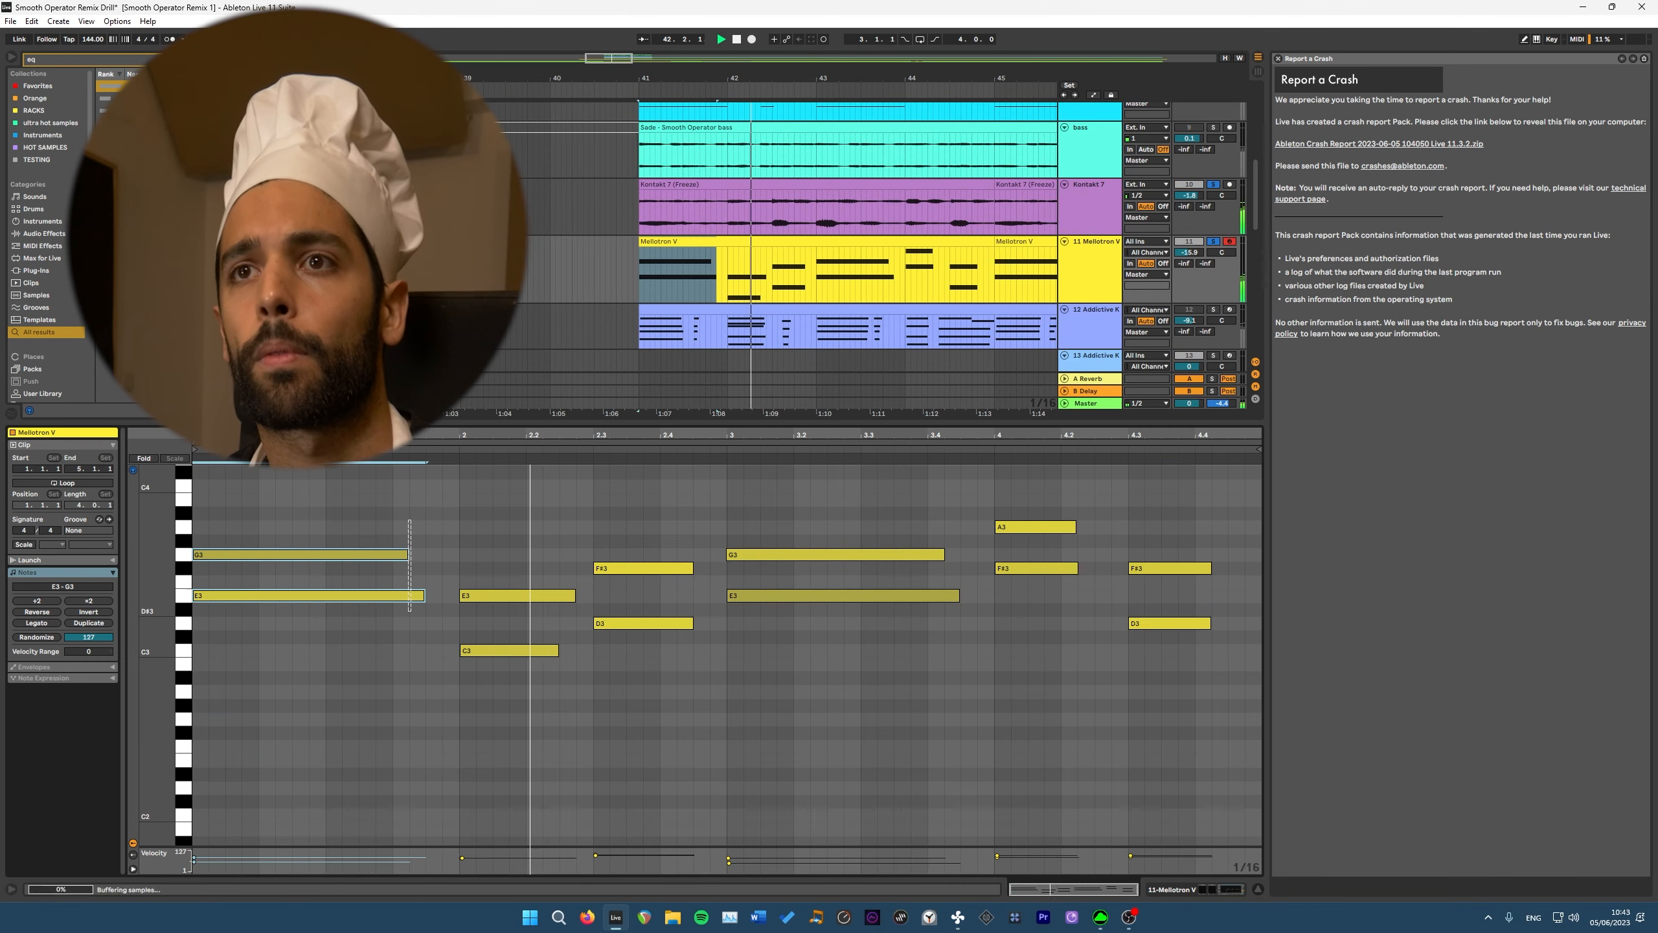
right_click(401, 598)
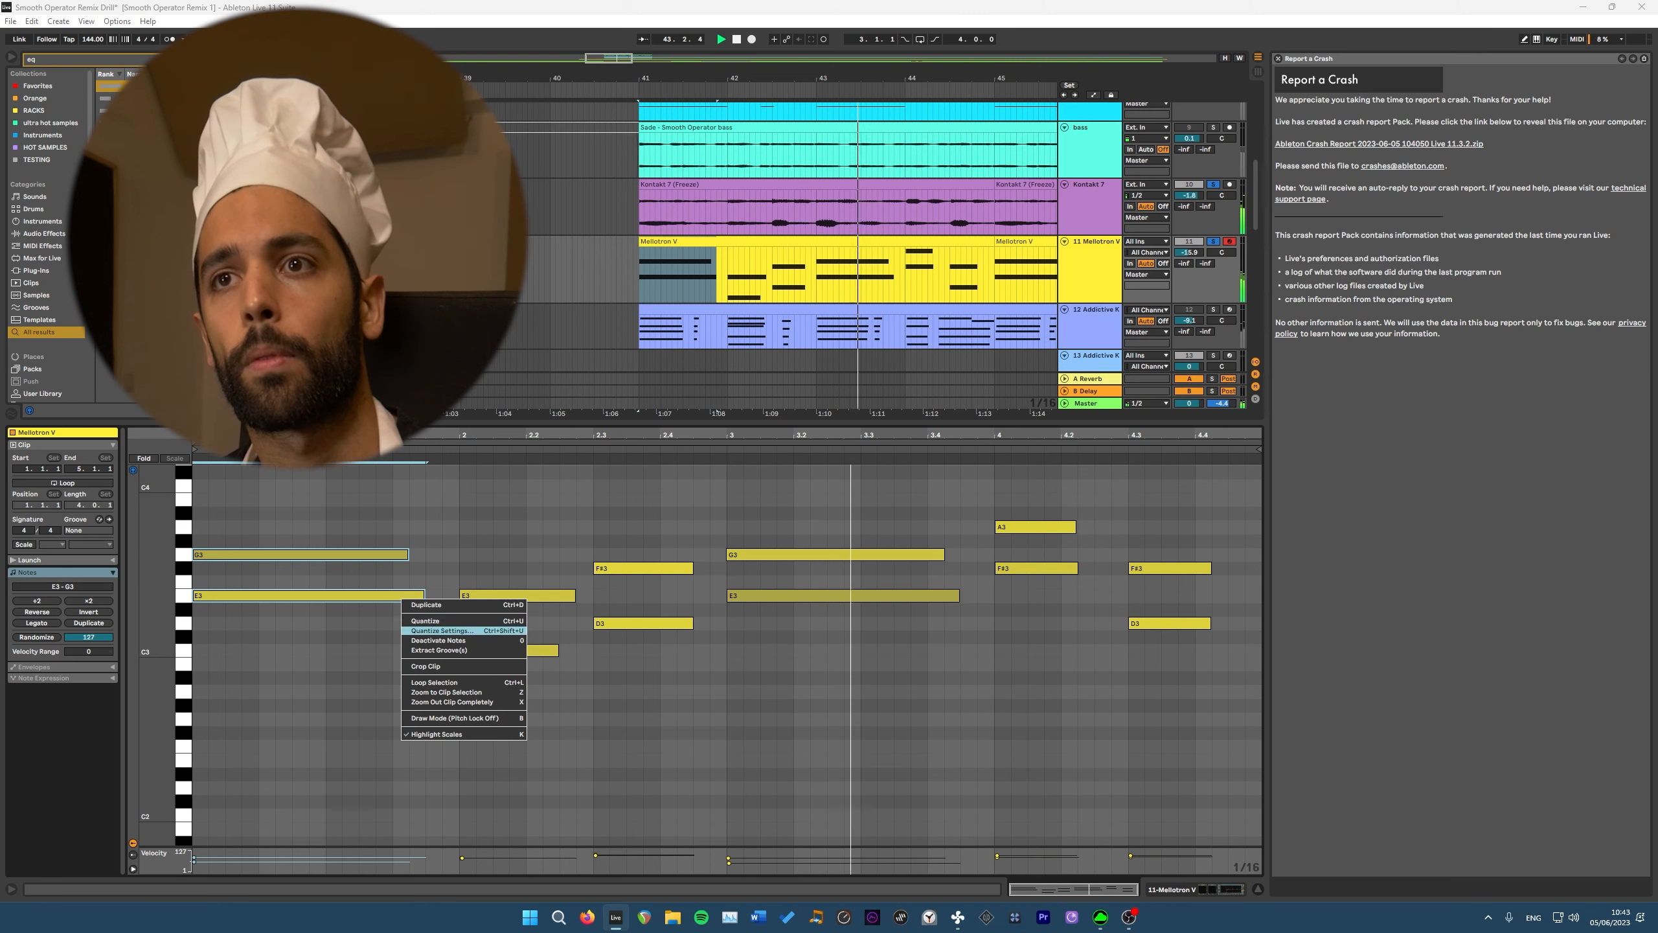
left_click(442, 631)
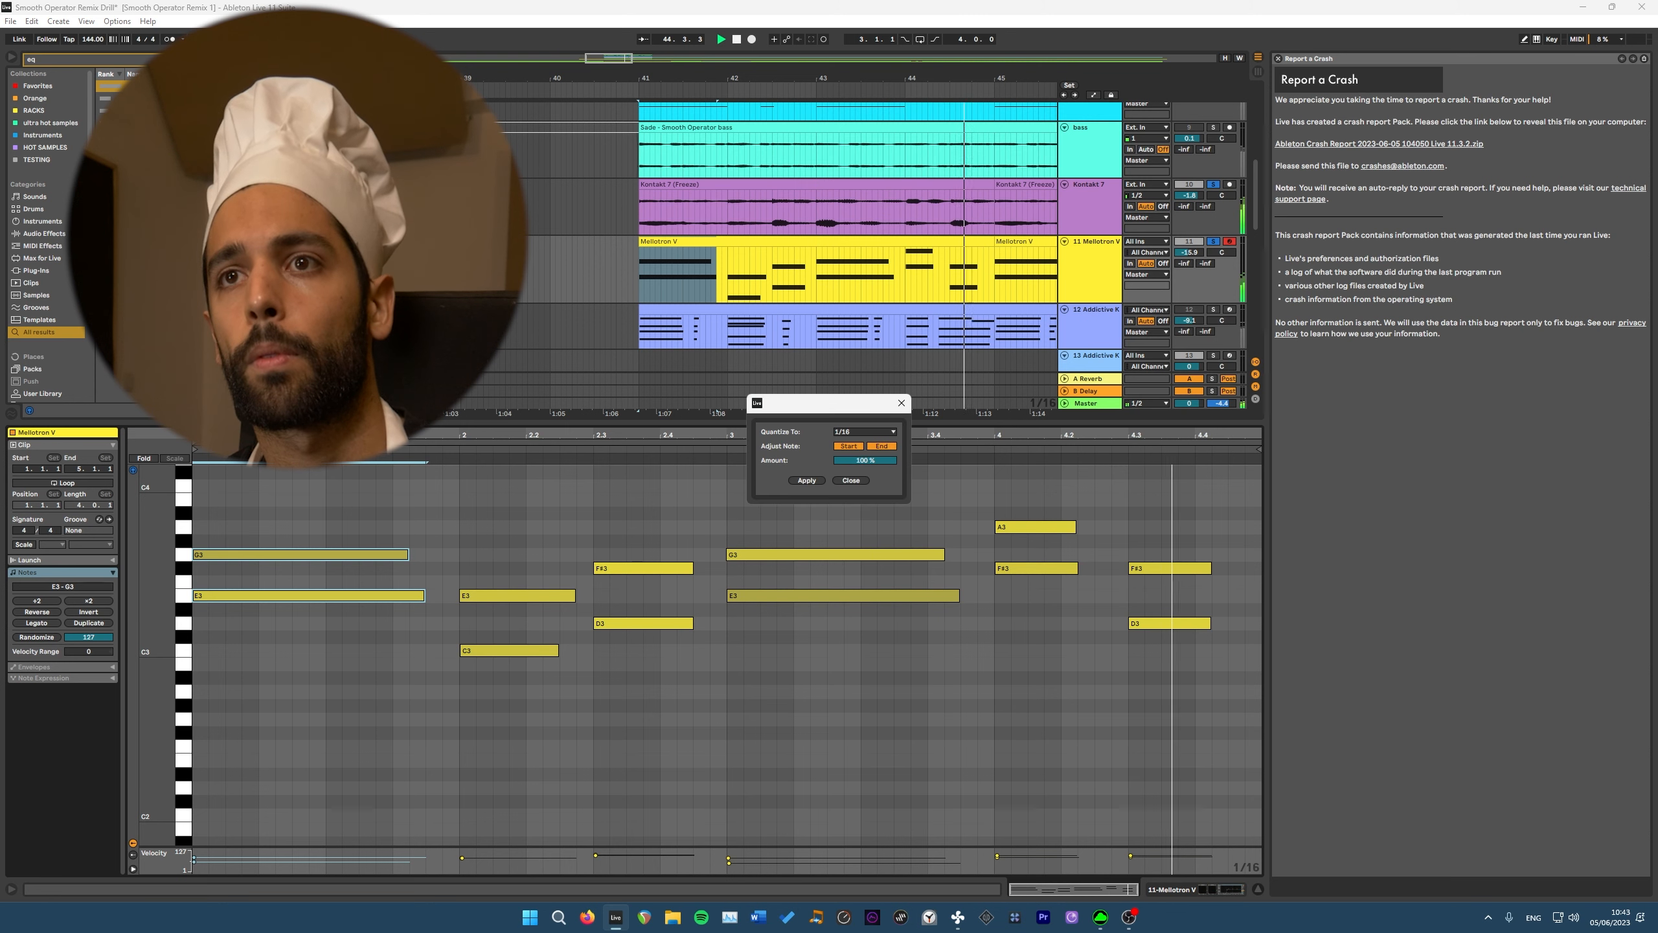
key("Escape")
Shorten the Mellotron V clip's first chord to beat 1.4, and lengthen the chord at 2.3 to bar 3 and the chord at bar 4.
key("space")
left_click_drag(400, 530, 416, 607)
left_click_drag(425, 598, 410, 607)
left_click_drag(707, 529, 726, 635)
key("space")
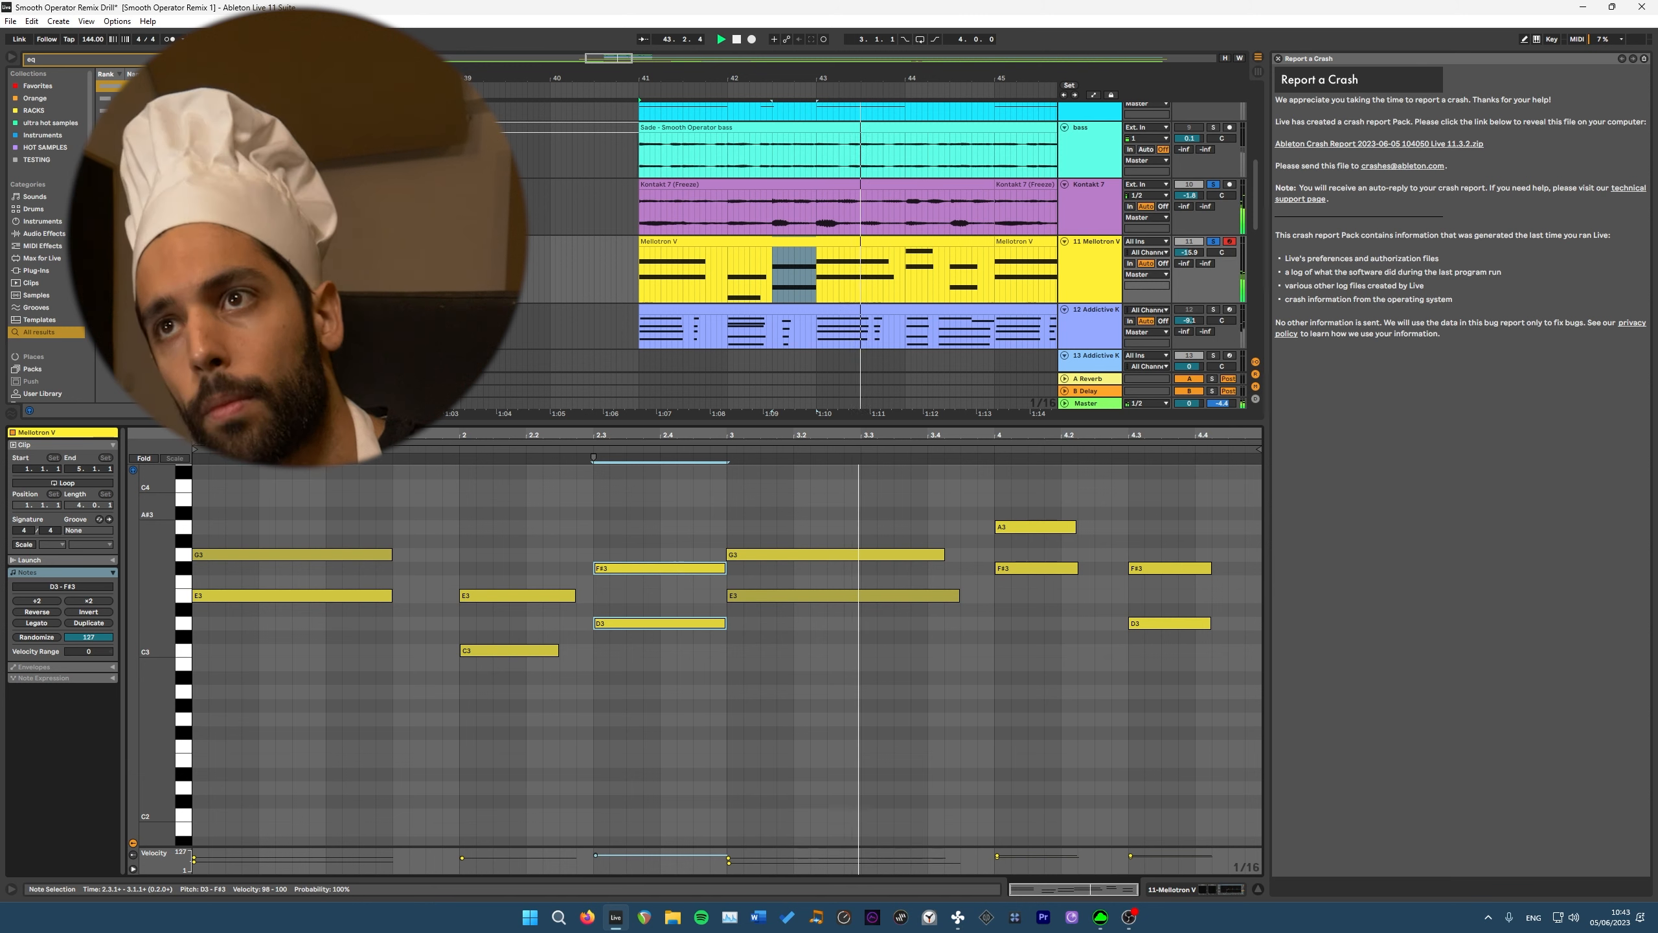
left_click_drag(1062, 498, 1041, 581)
left_click_drag(1076, 568, 1175, 667)
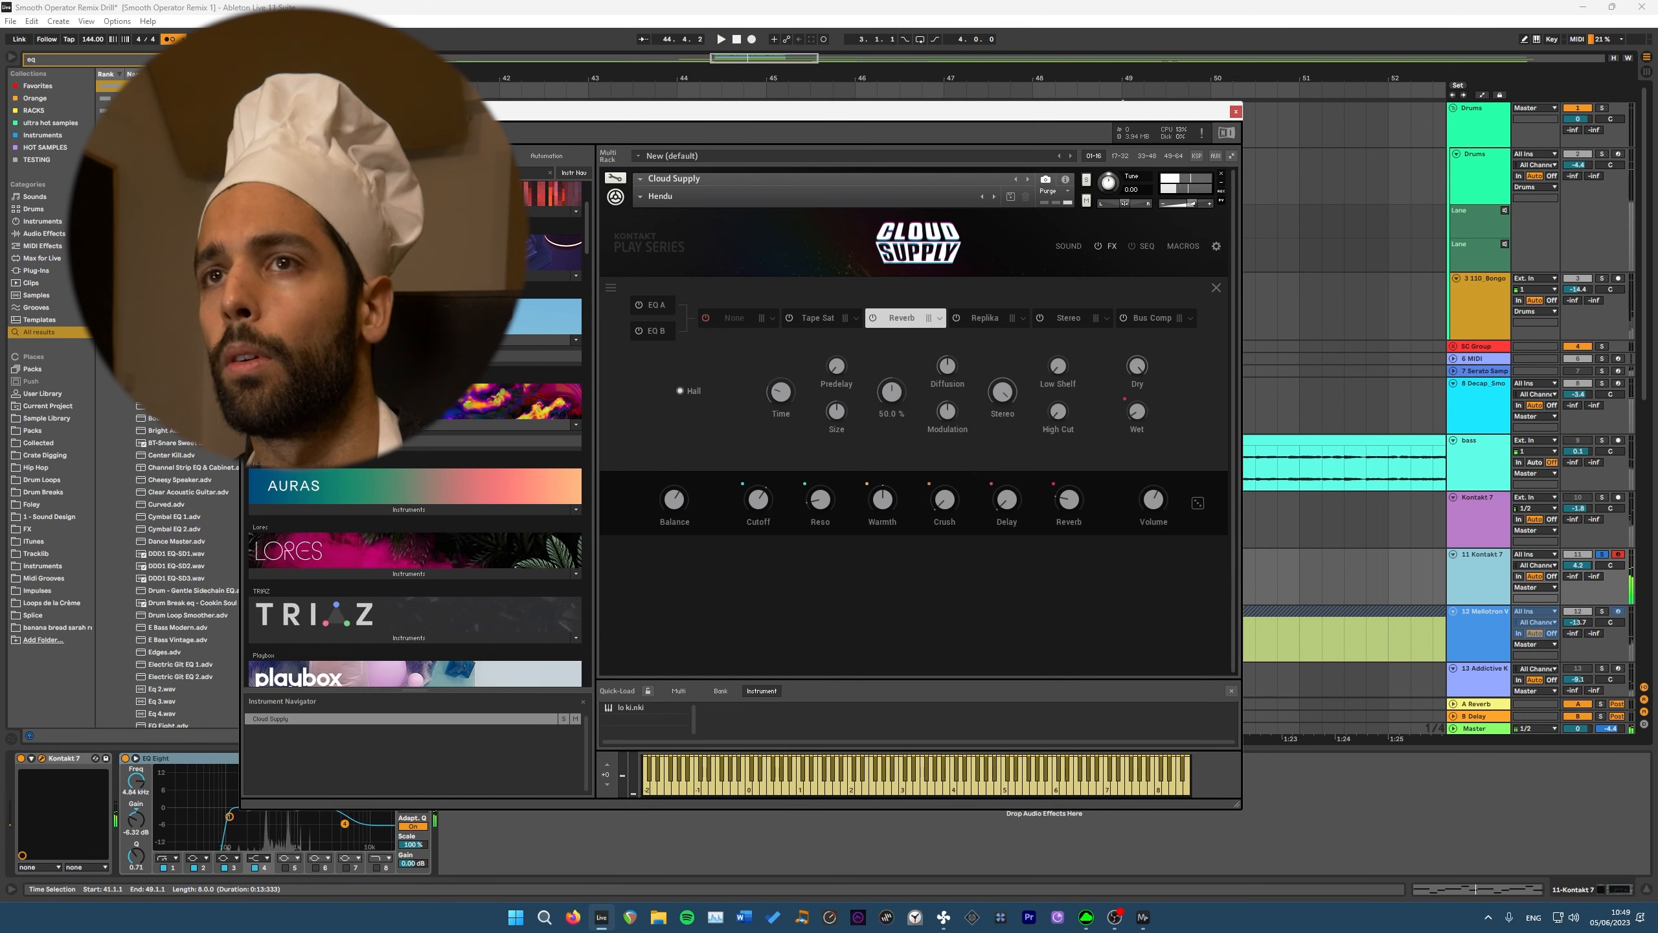
Set the EQ Eight low cut on the new Kontakt 7 track to 198 Hz and adjust the track's volume slightly.
left_click_drag(229, 817, 237, 814)
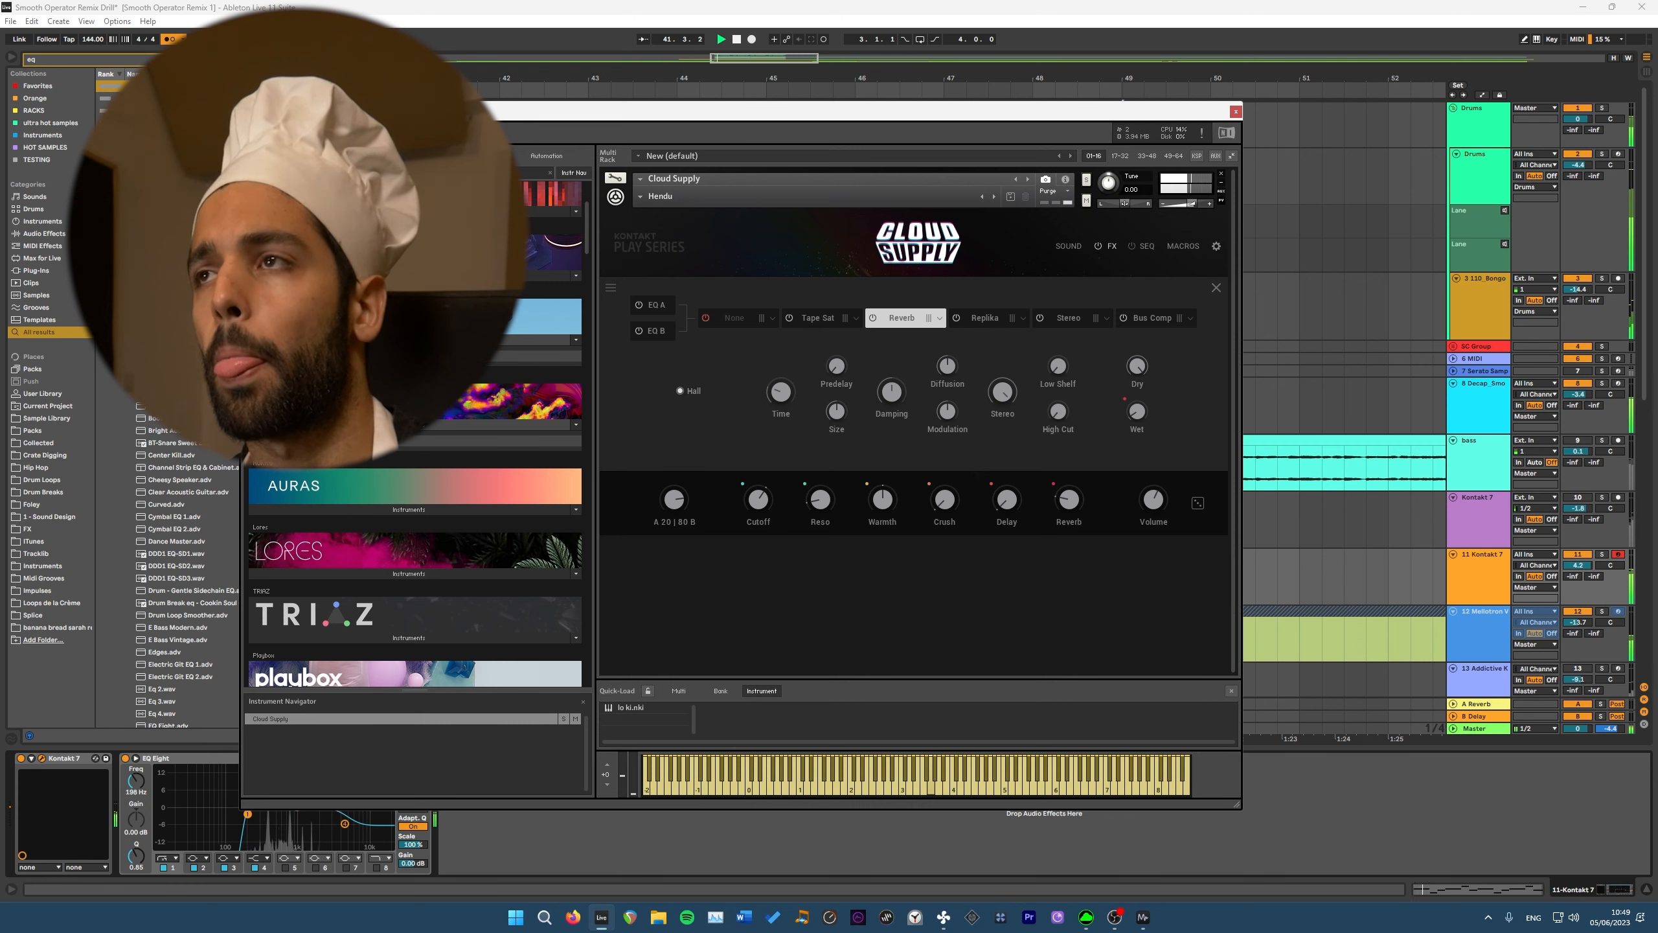
left_click(1235, 111)
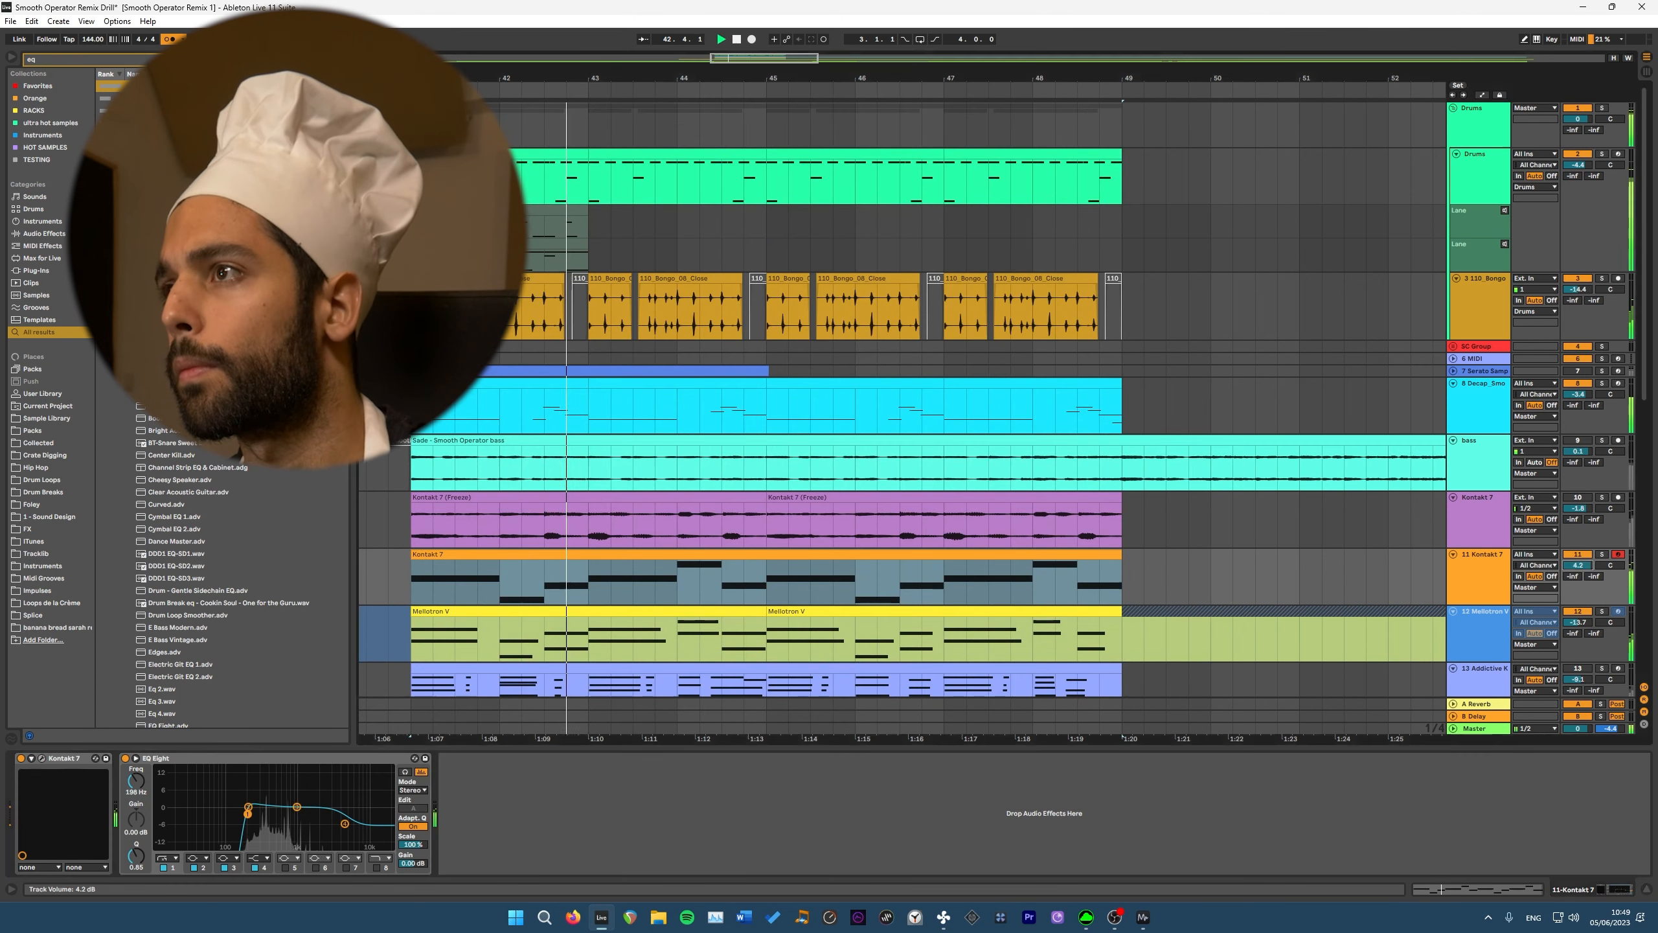
left_click_drag(1578, 566, 1578, 561)
Compare the two Kontakt 7 tracks in solo and in the full mix during playback.
key("space")
left_click(1602, 555)
key("space")
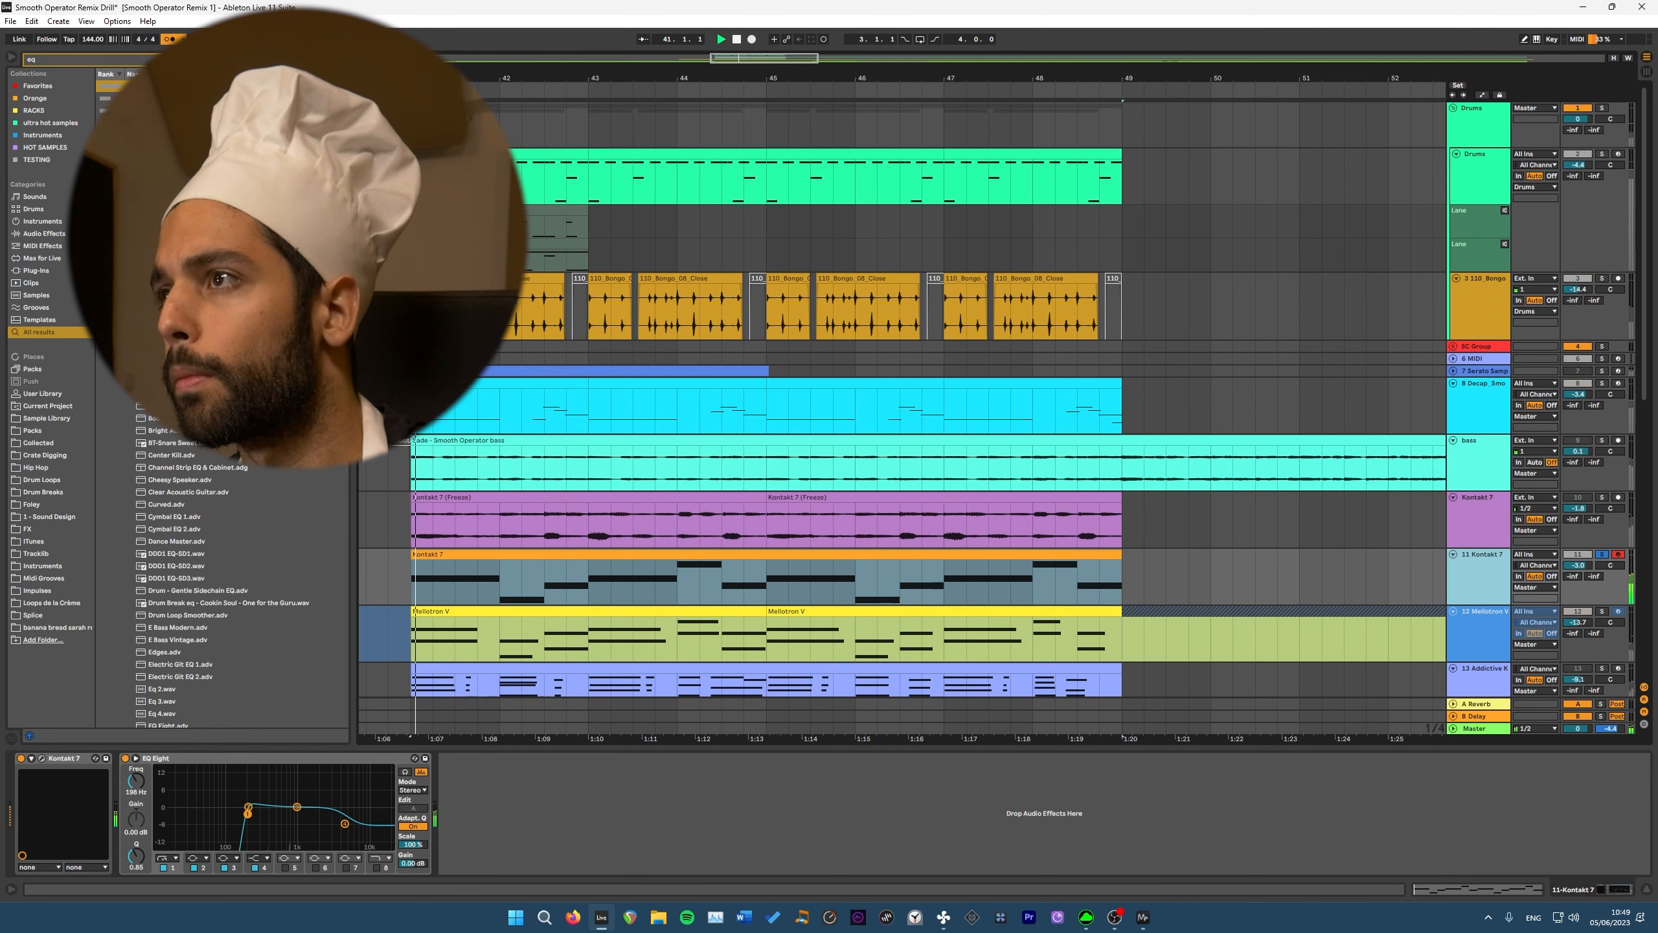
key("space")
left_click(1601, 497)
key("space")
key("space")
left_click(1601, 554)
key("space")
key("space")
key("space")
Raise the Reverb macro of the Cloud Supply instrument slightly and listen to it in the full mix.
key("ctrl+alt+p")
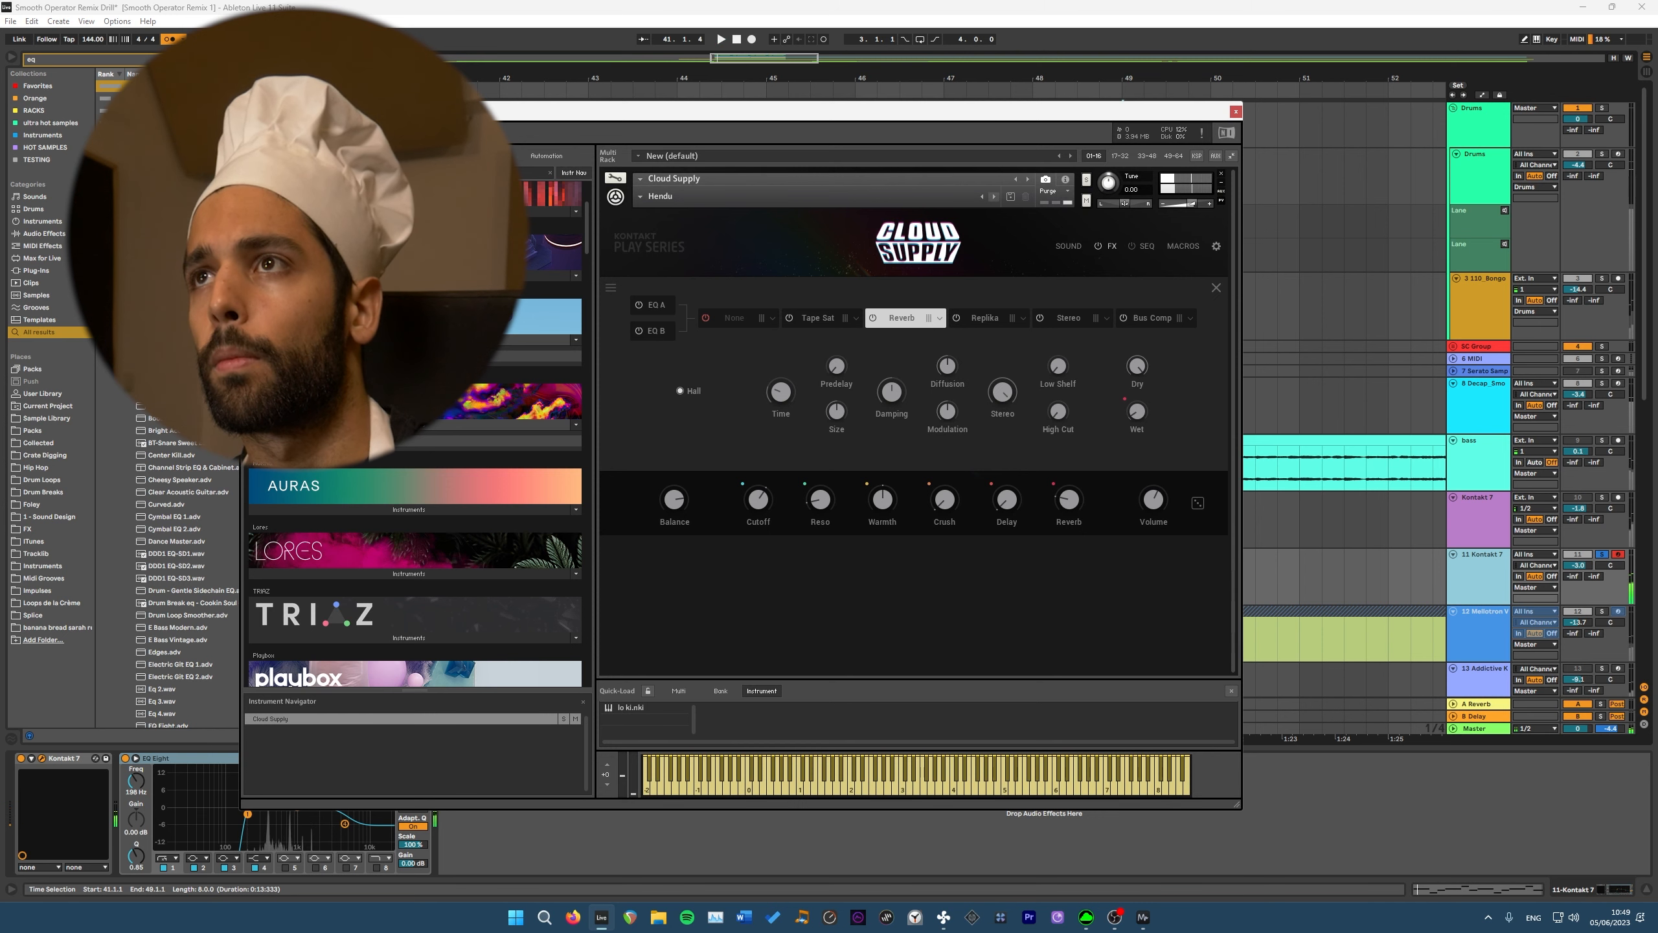
key("ctrl+alt+p")
key("ctrl+alt+p")
left_click_drag(1069, 499, 1069, 490)
key("space")
left_click(1601, 554)
key("space")
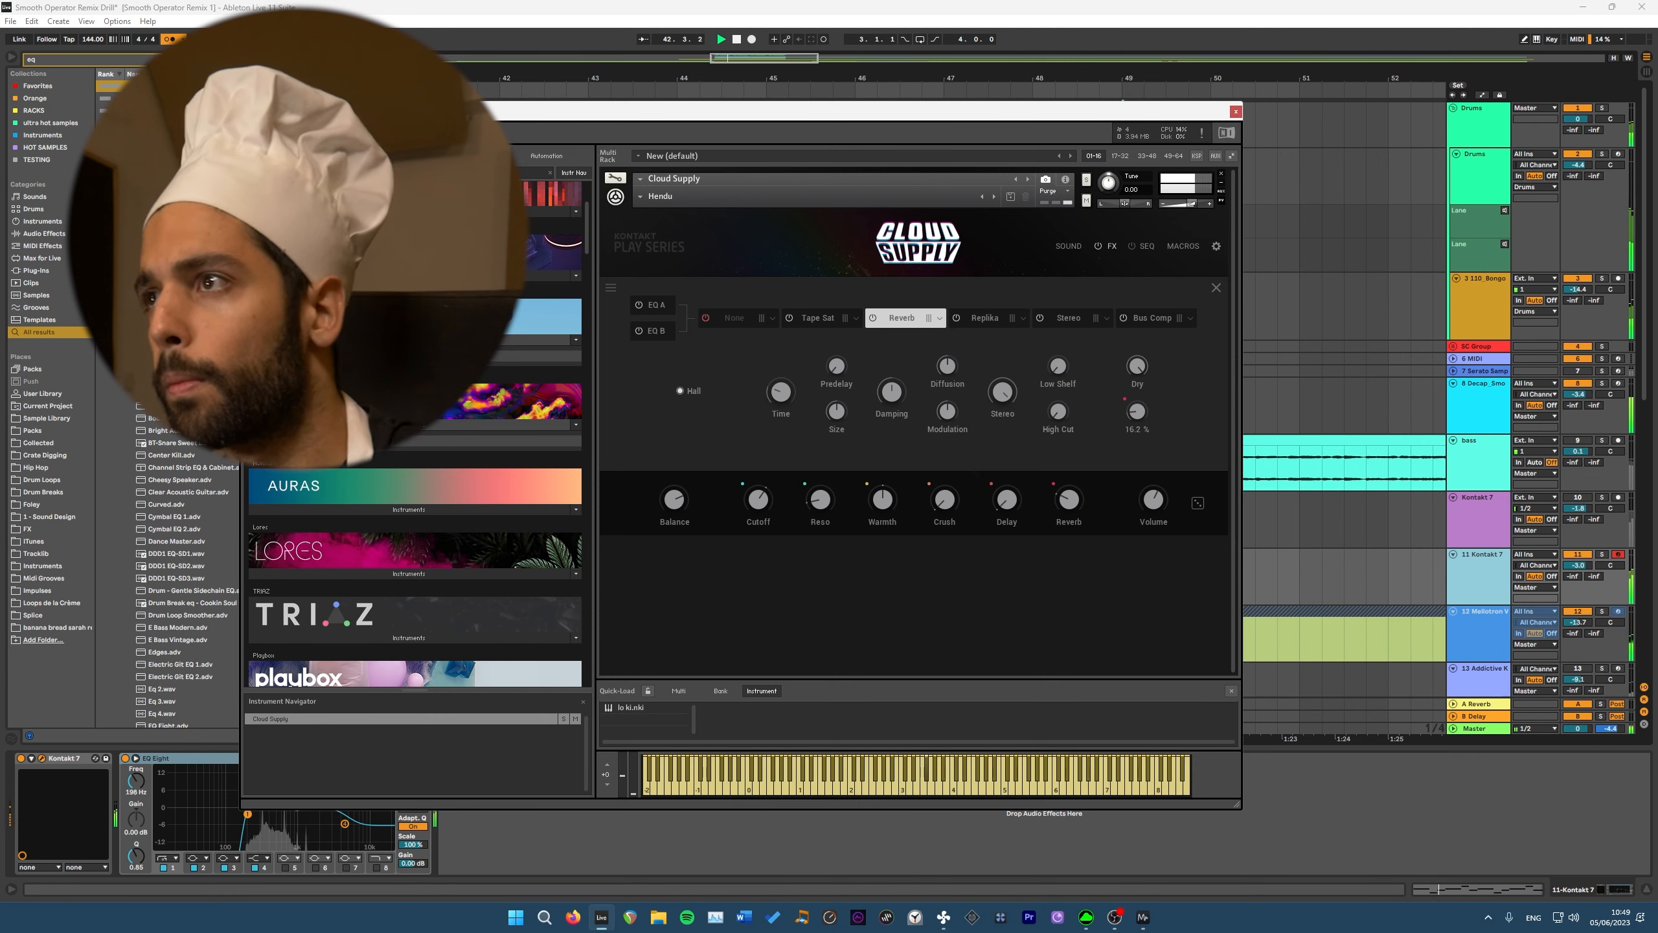
key("ctrl+alt+p")
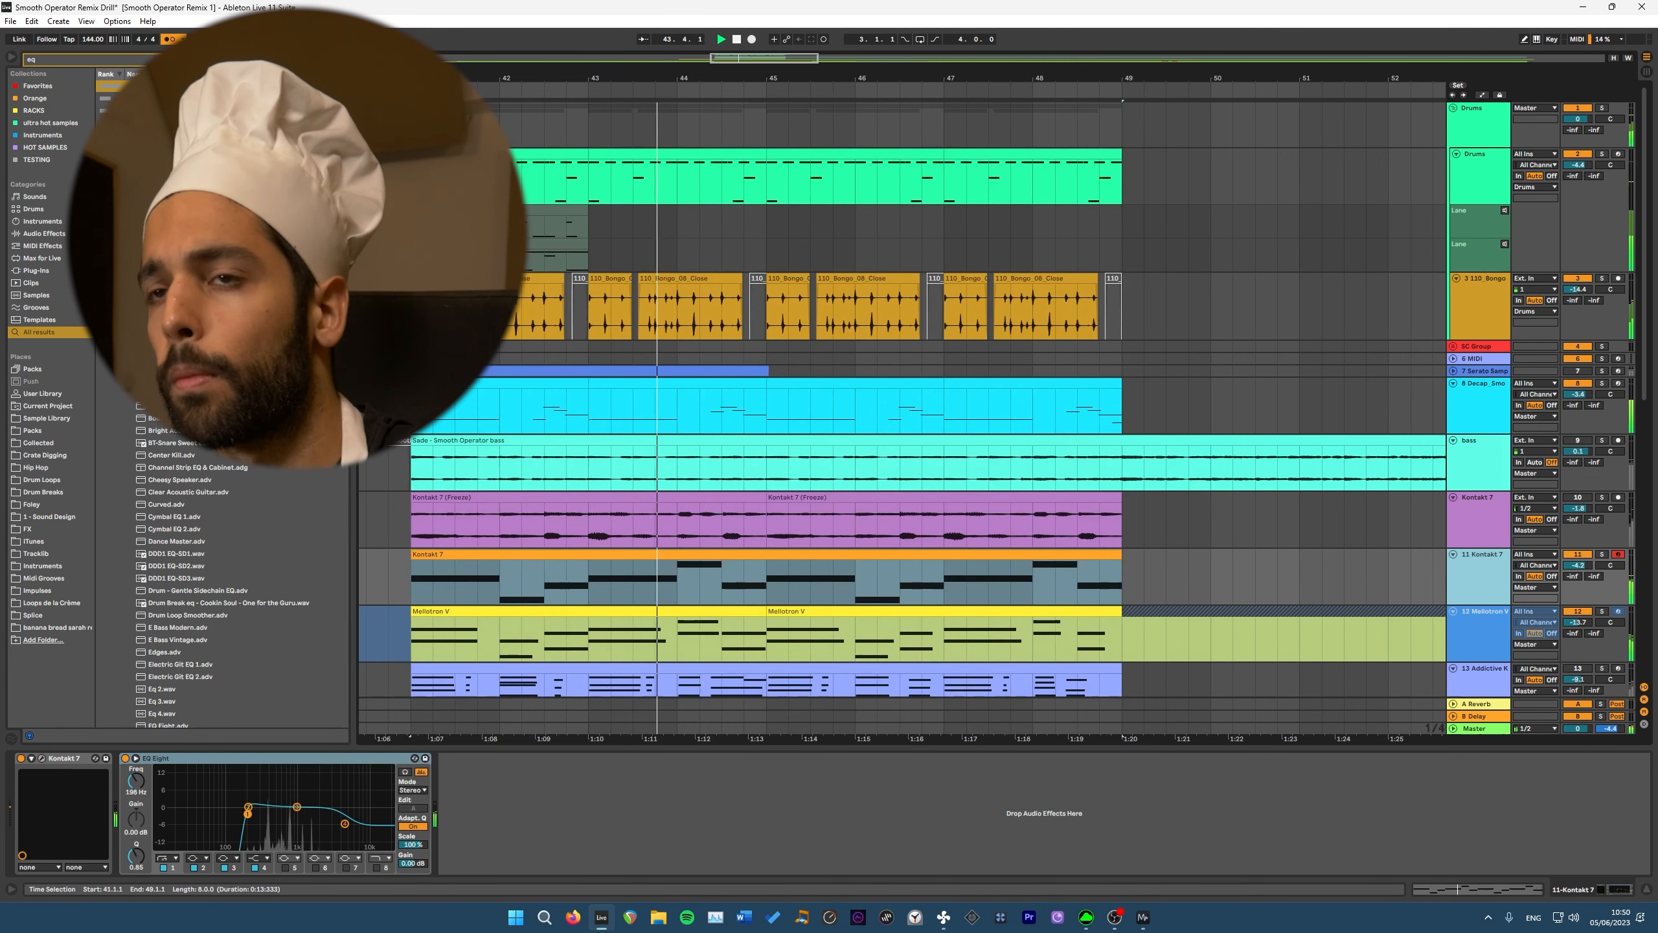
Freeze the new Kontakt 7 track and group it with the Mellotron V track, playing the group in solo.
key("ctrl+s")
key("Return")
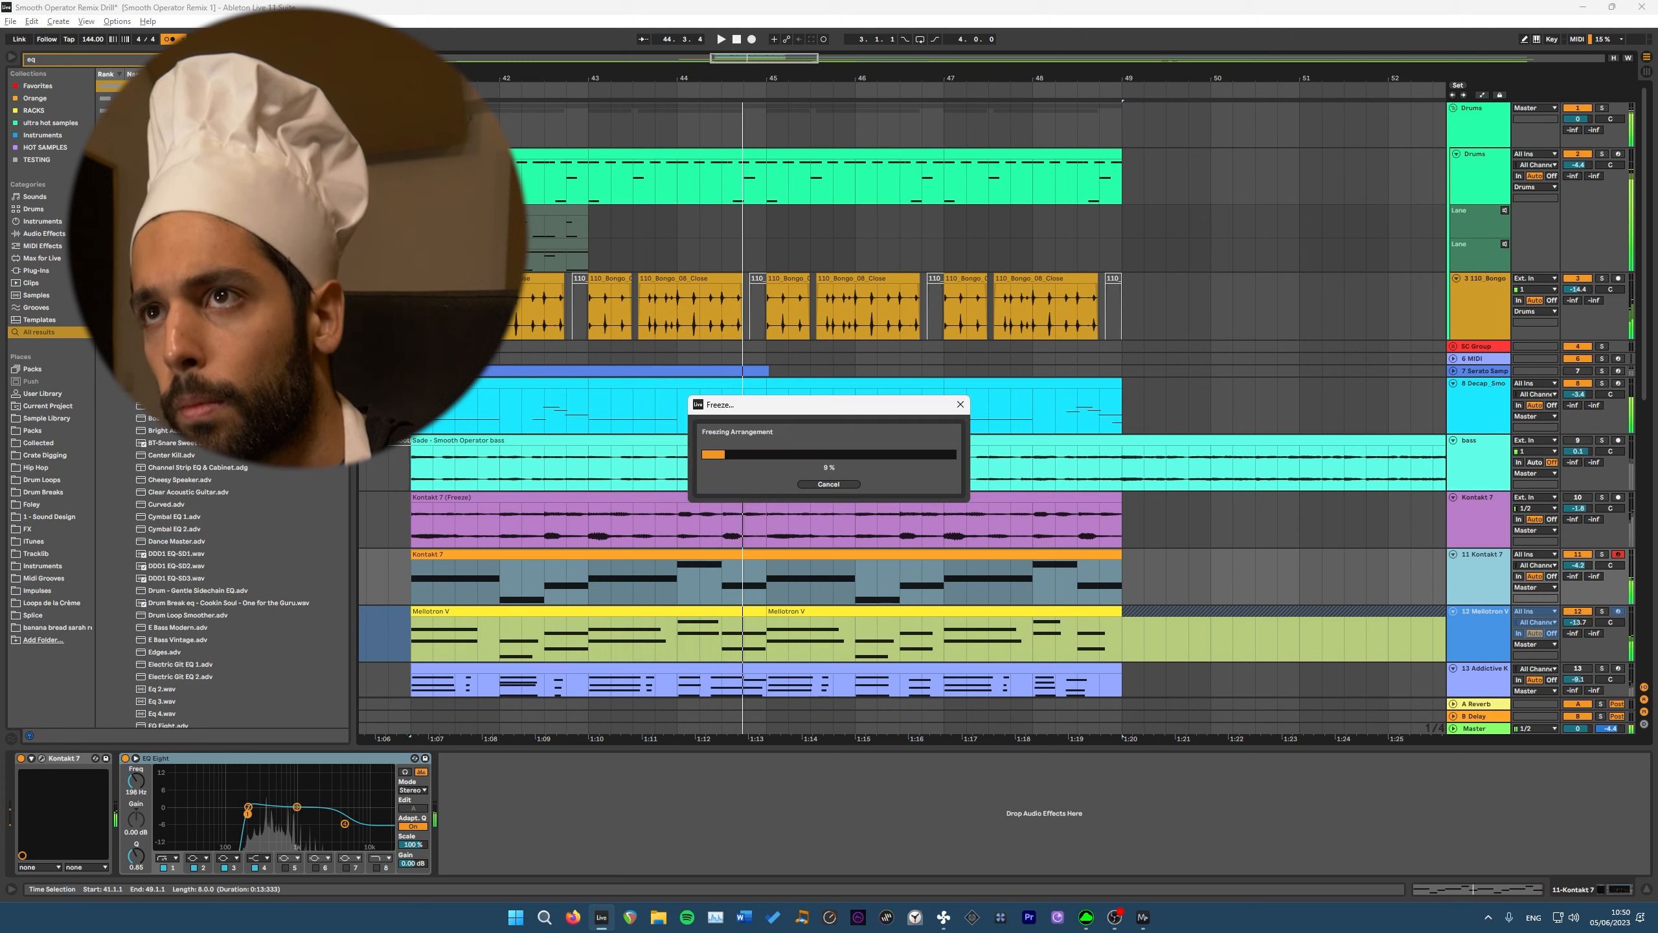
key("space")
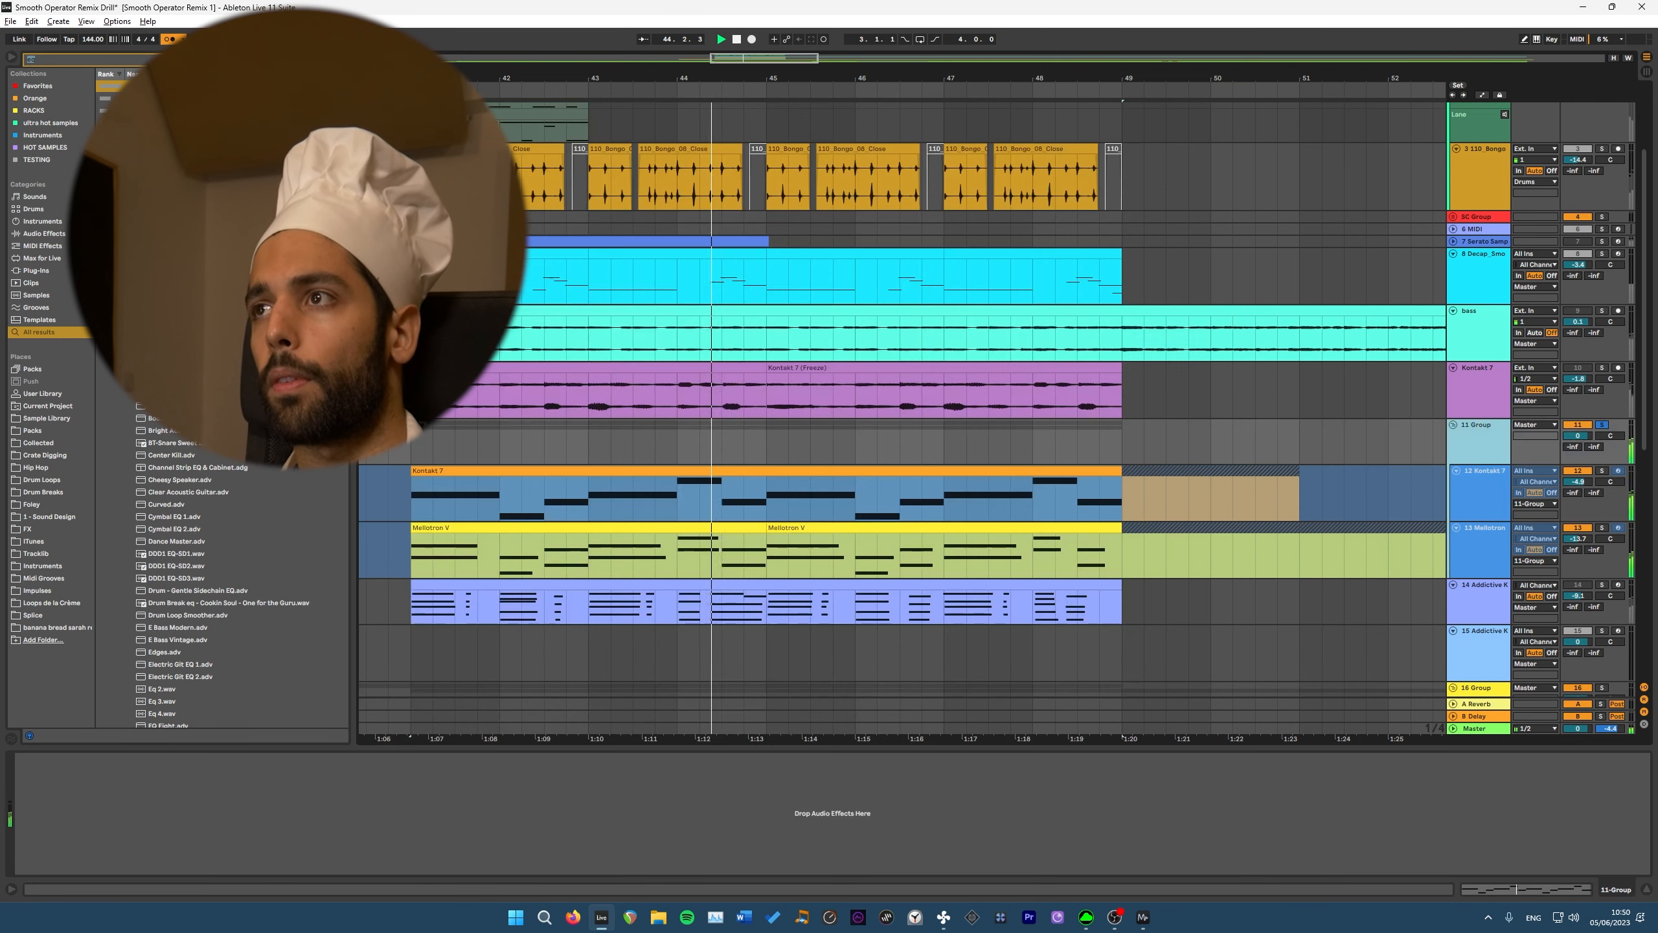
Audition the Kontakt 7 parts in solo and lower the volume of the Kontakt 7 track inside the new group to -6.1 dB.
left_click(1601, 367)
key("space")
key("space")
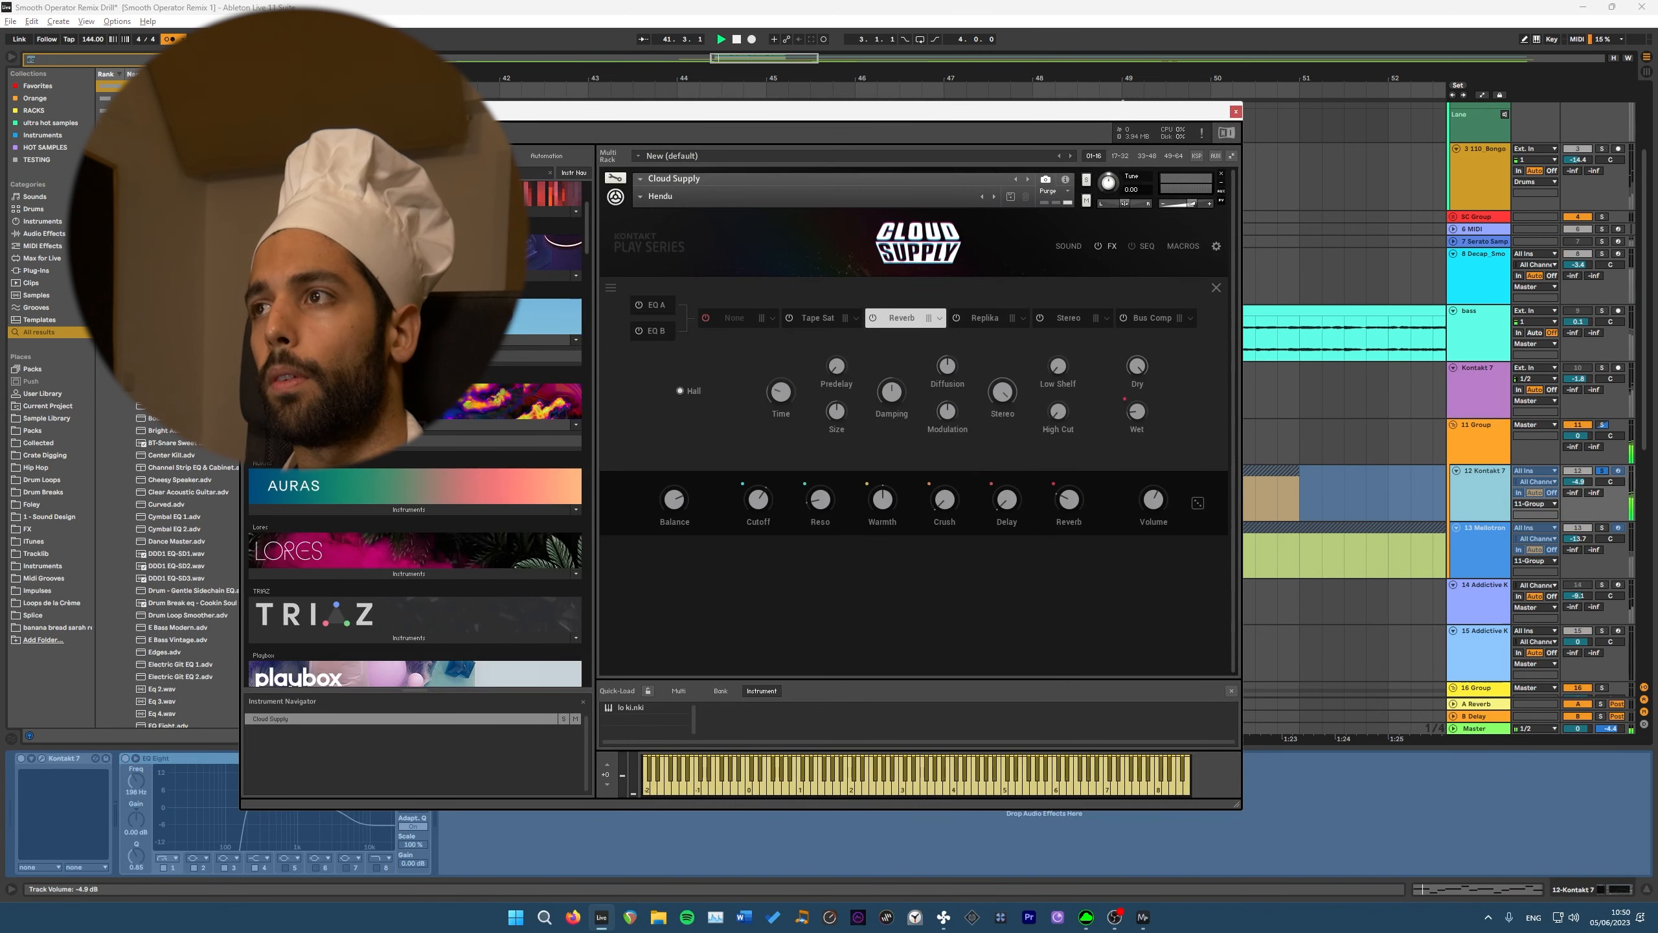
left_click_drag(1578, 482, 1578, 484)
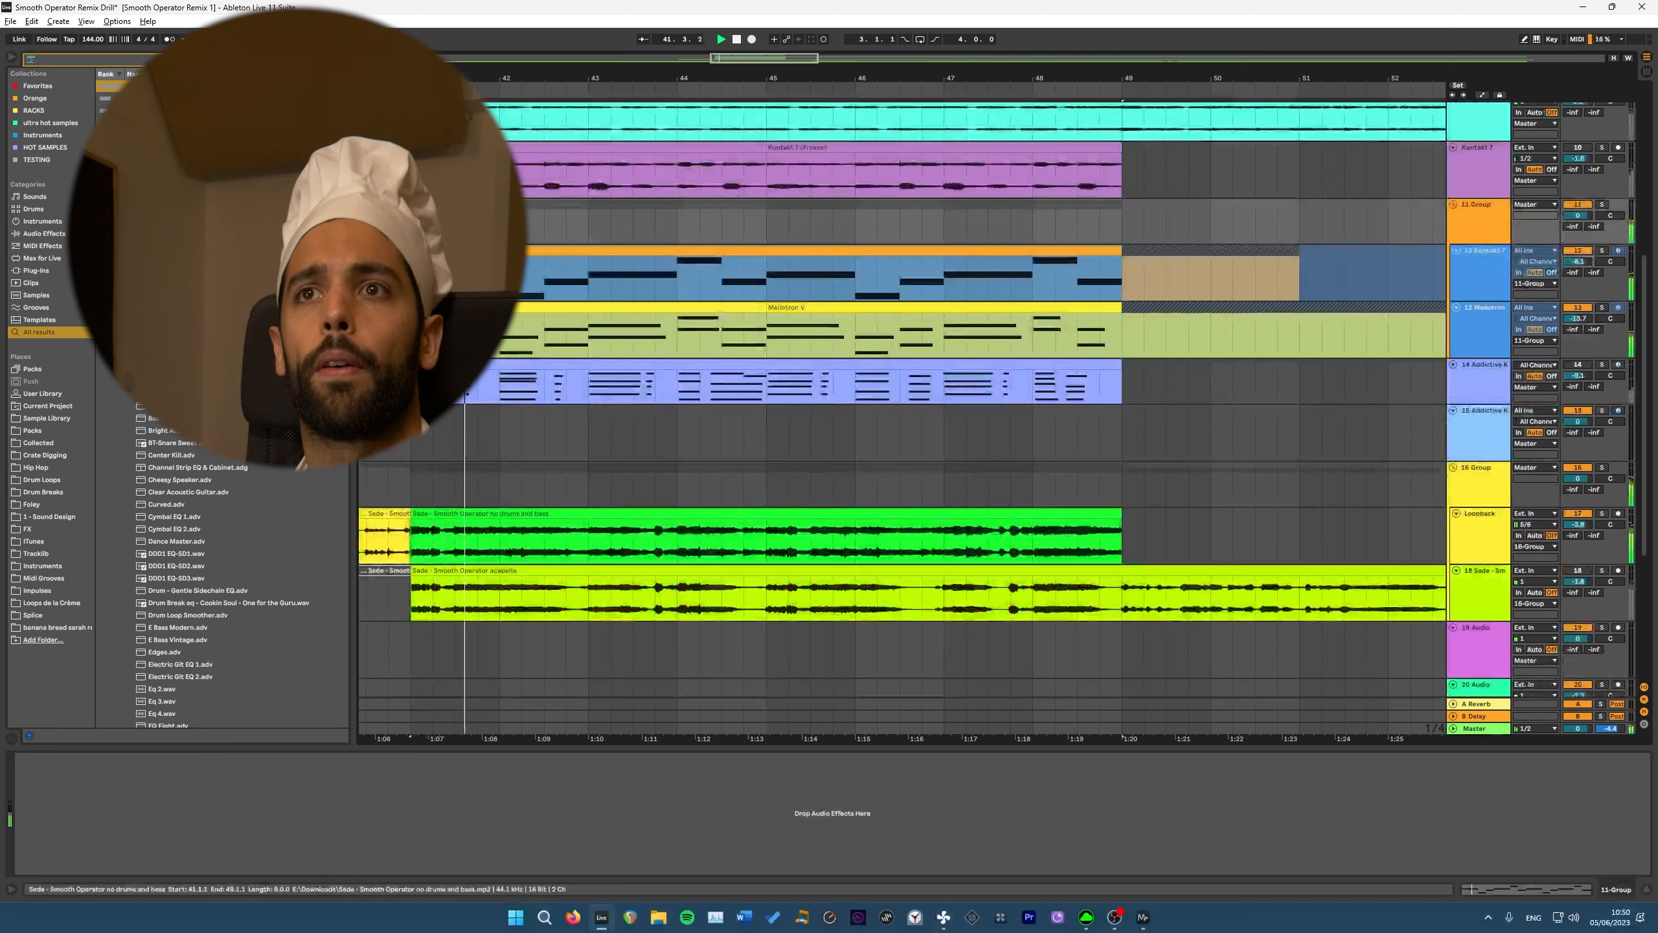
Review the Sade sample and stem tracks in the arrangement during playback and inspect the device chain of the sample group.
scroll(901, 418, "down", 2)
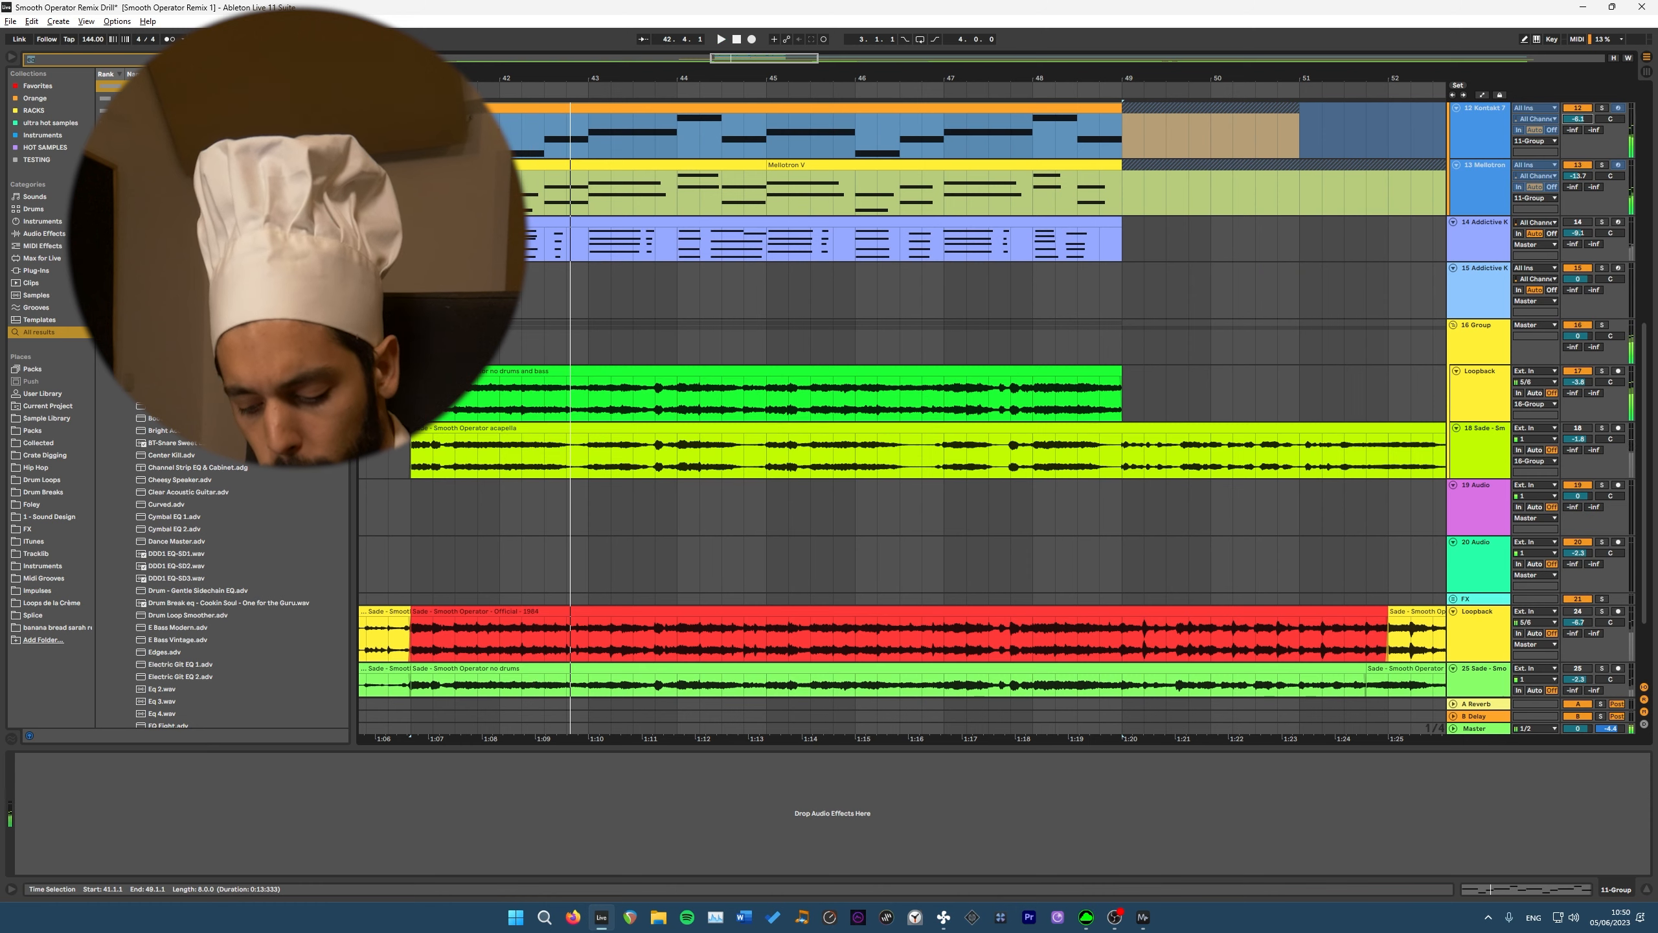
key("space")
scroll(464, 291, "down", 2)
scroll(464, 290, "down", 2)
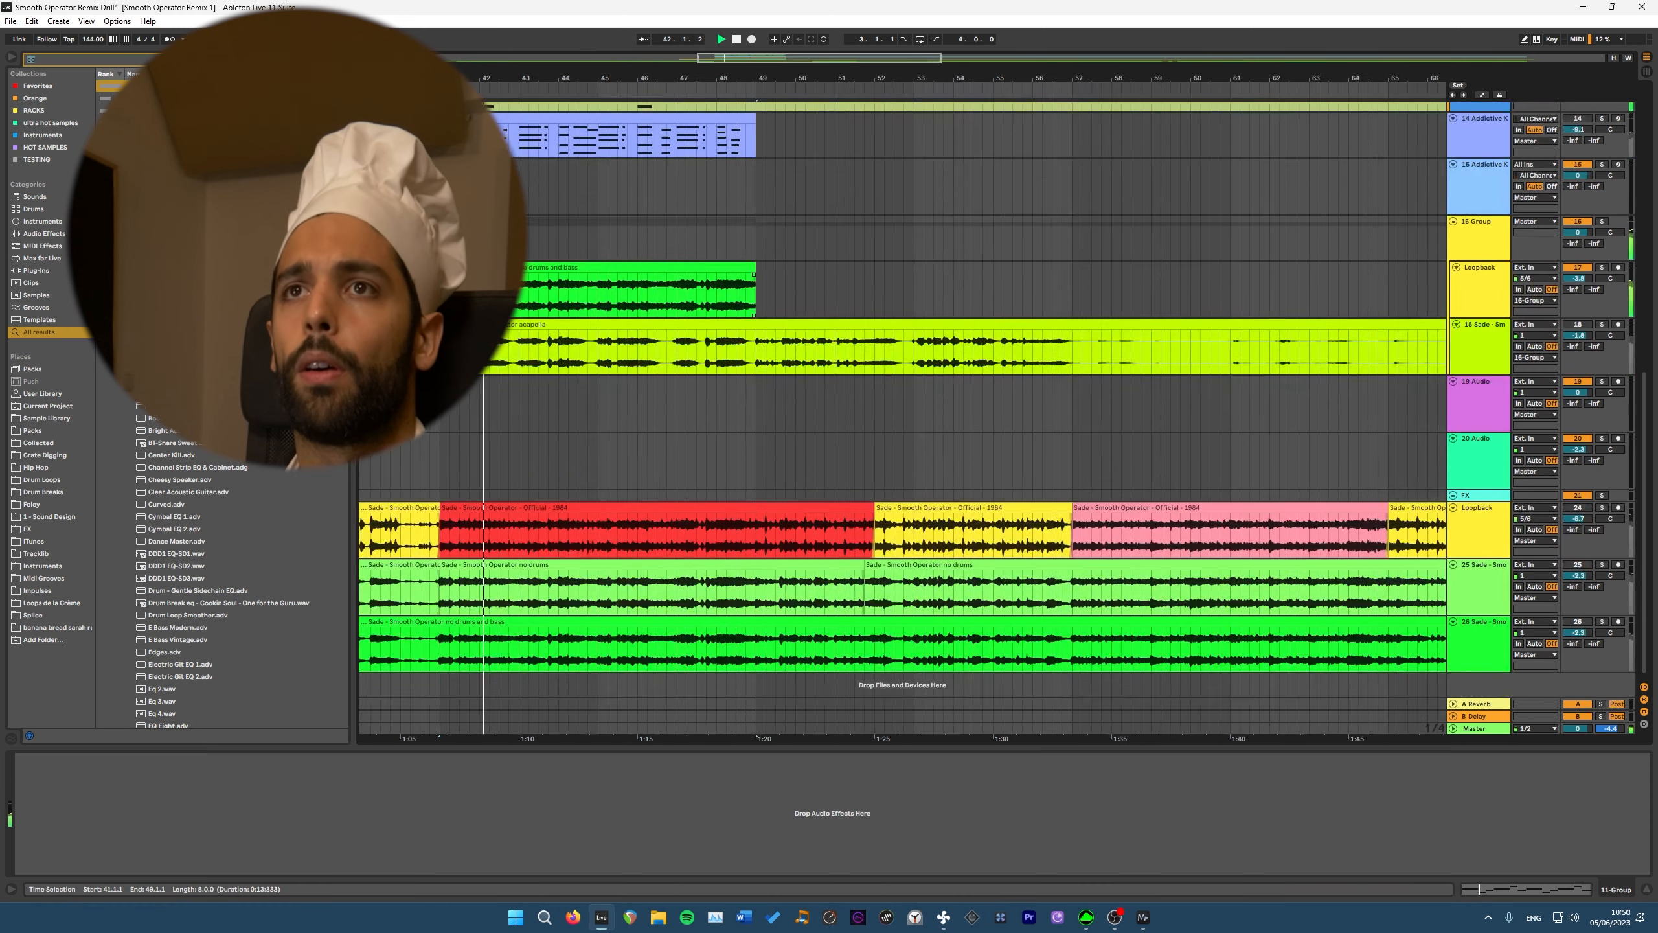
scroll(509, 291, "up", 2)
scroll(510, 291, "left", 4)
left_click(520, 310)
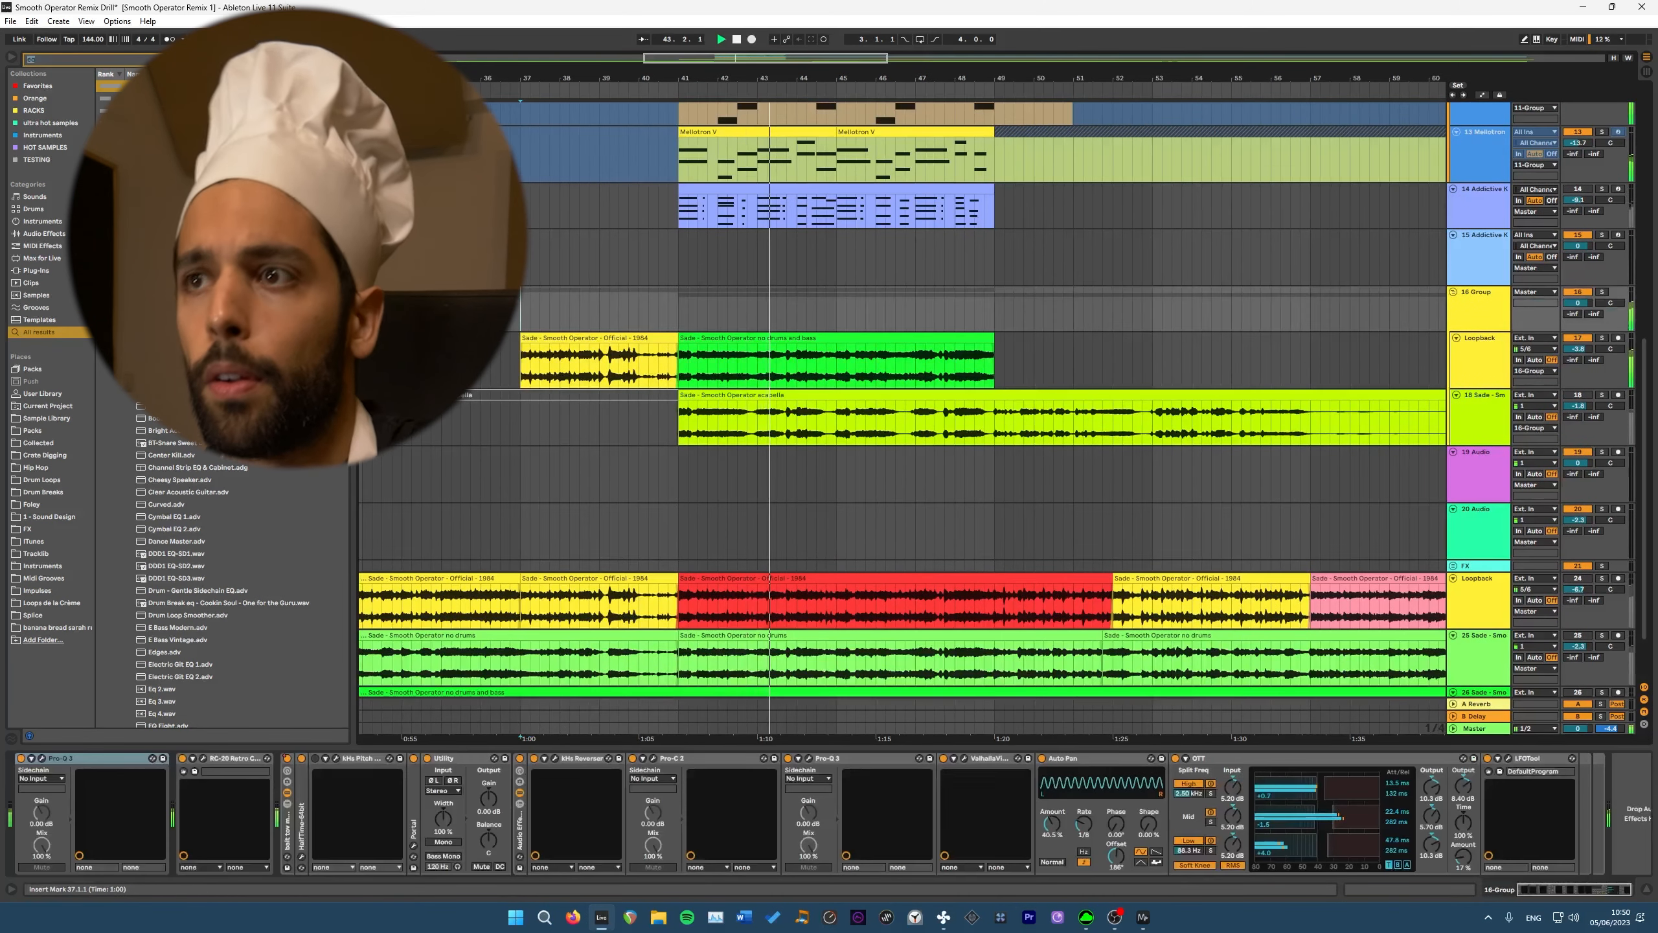
Solo the Drums group to hear the drums and bongo loop on their own during playback.
scroll(901, 418, "up", 8)
scroll(901, 418, "right", 2)
left_click(1480, 124)
left_click(1603, 108)
Enable the last EQ Eight band on the bongo loop track as a high cut and set it to 3.45 kHz.
left_click(1485, 300)
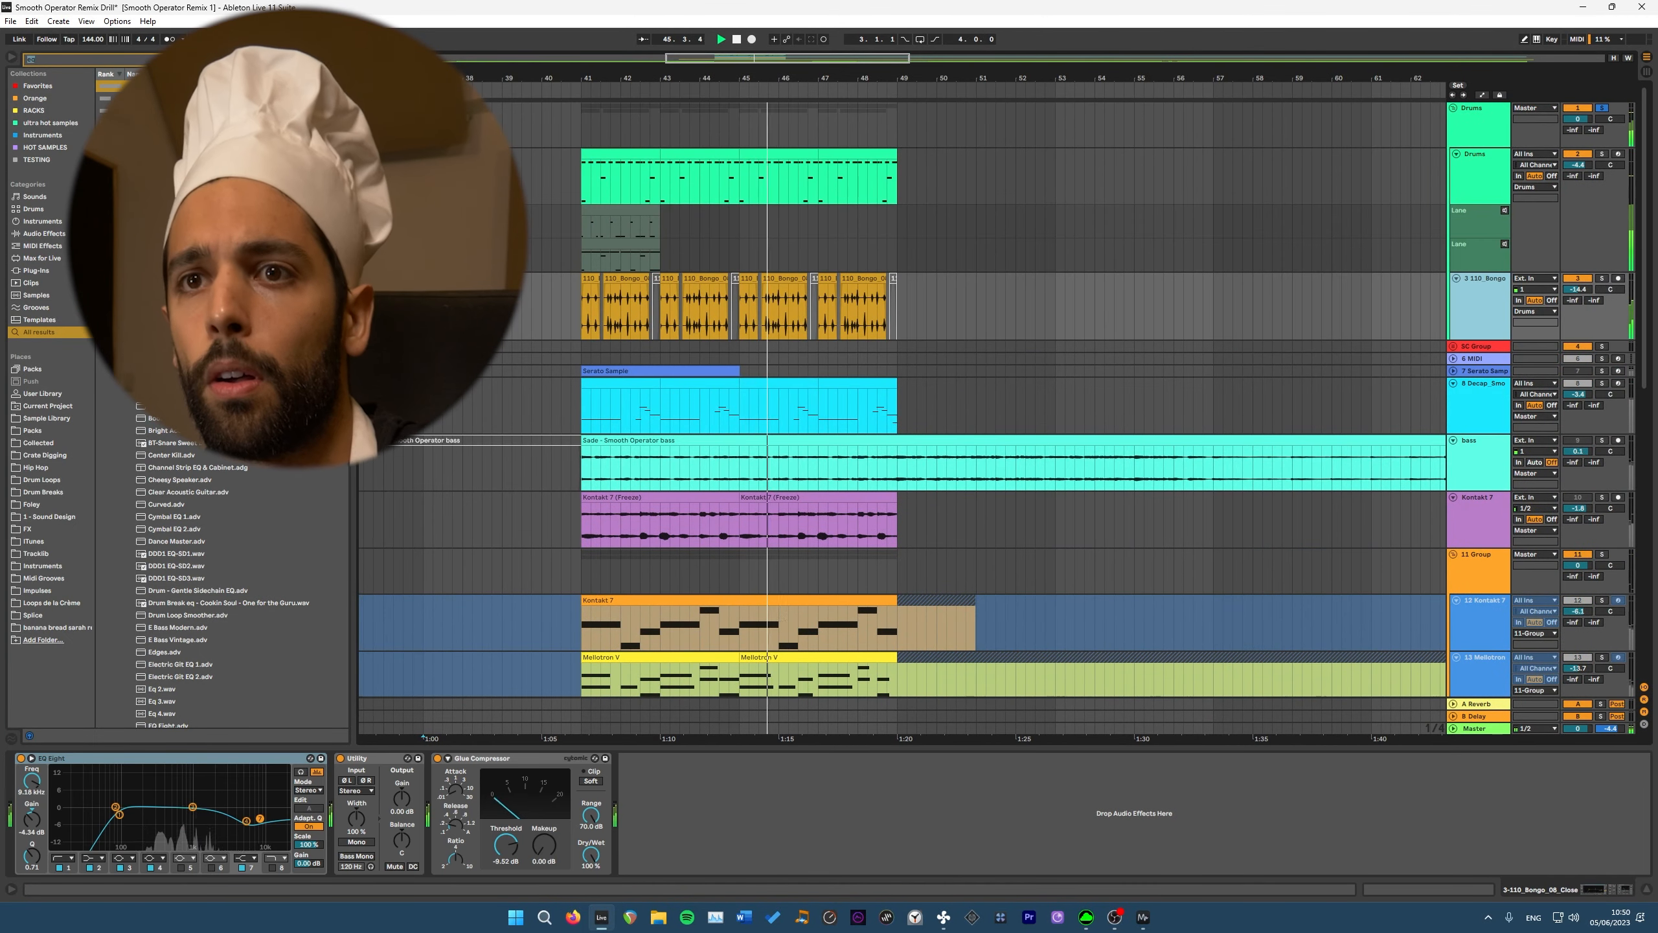
left_click(272, 867)
left_click_drag(233, 805, 221, 809)
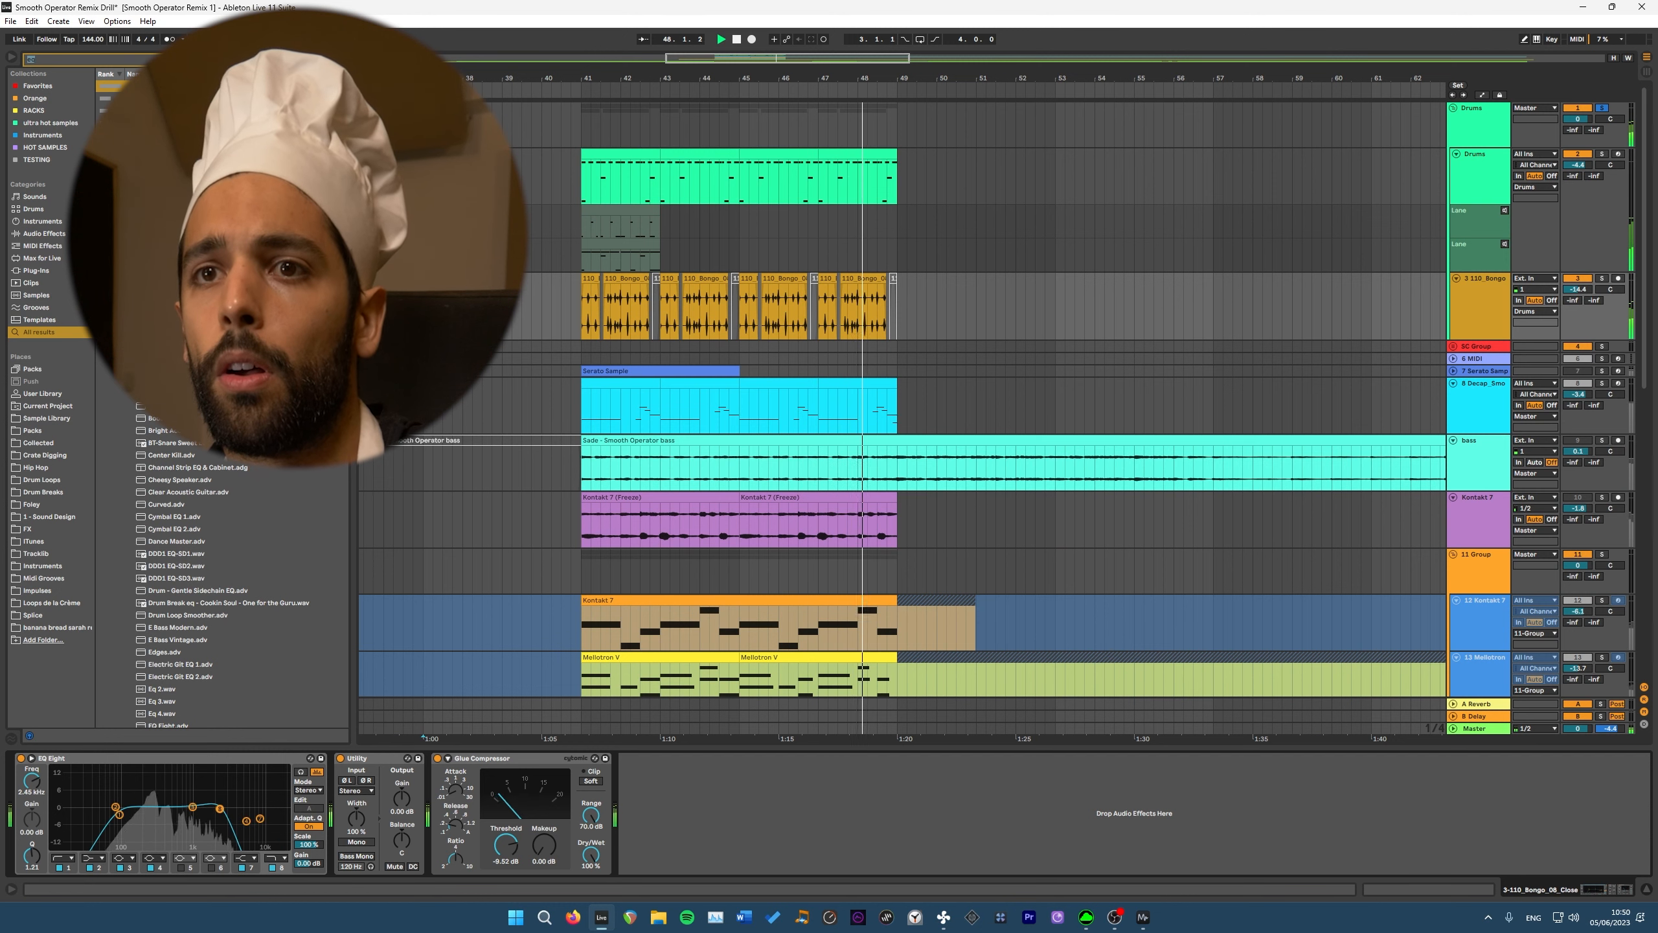